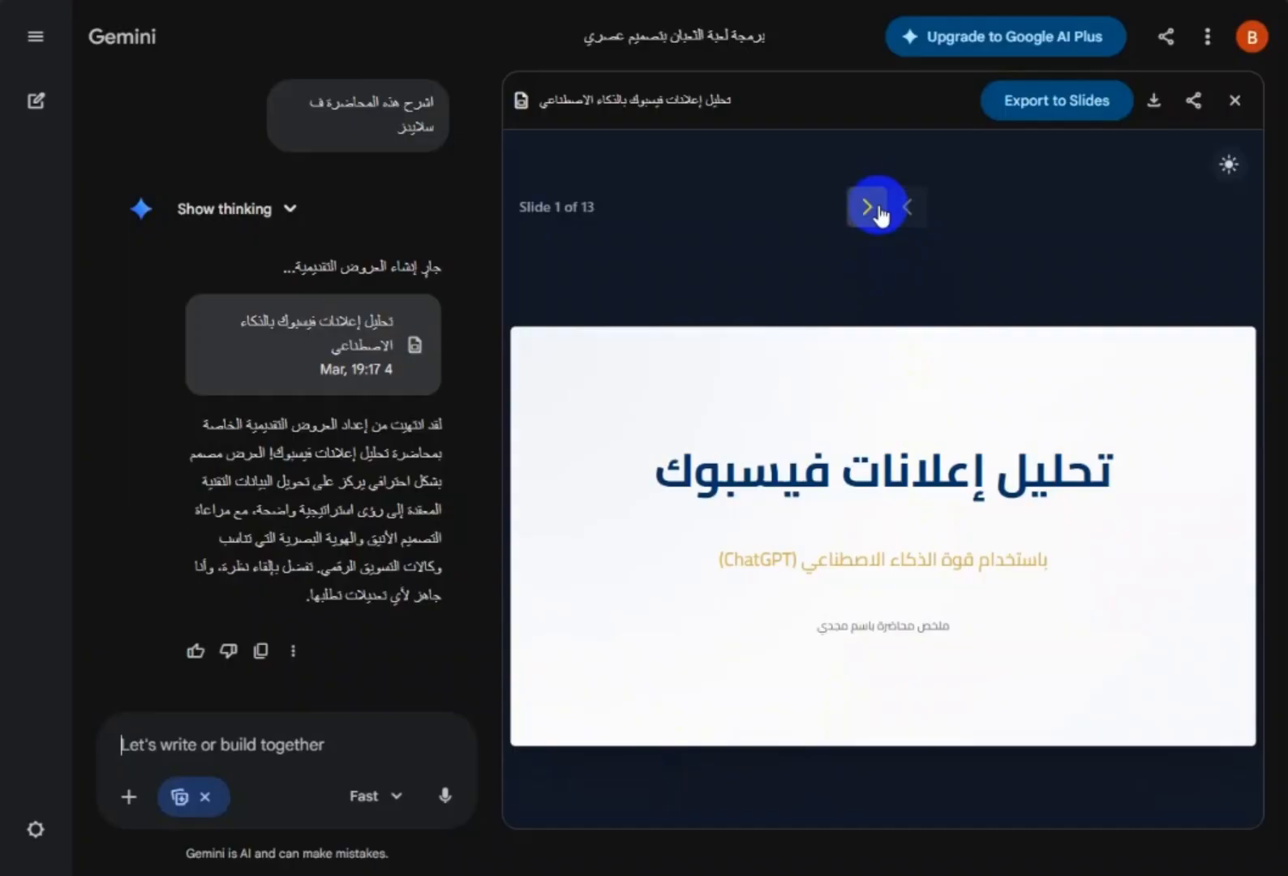
- Page through the opening slides of the generated Facebook ads presentation and answer quiz question 3 with Quality Ranking
left_click(859, 222)
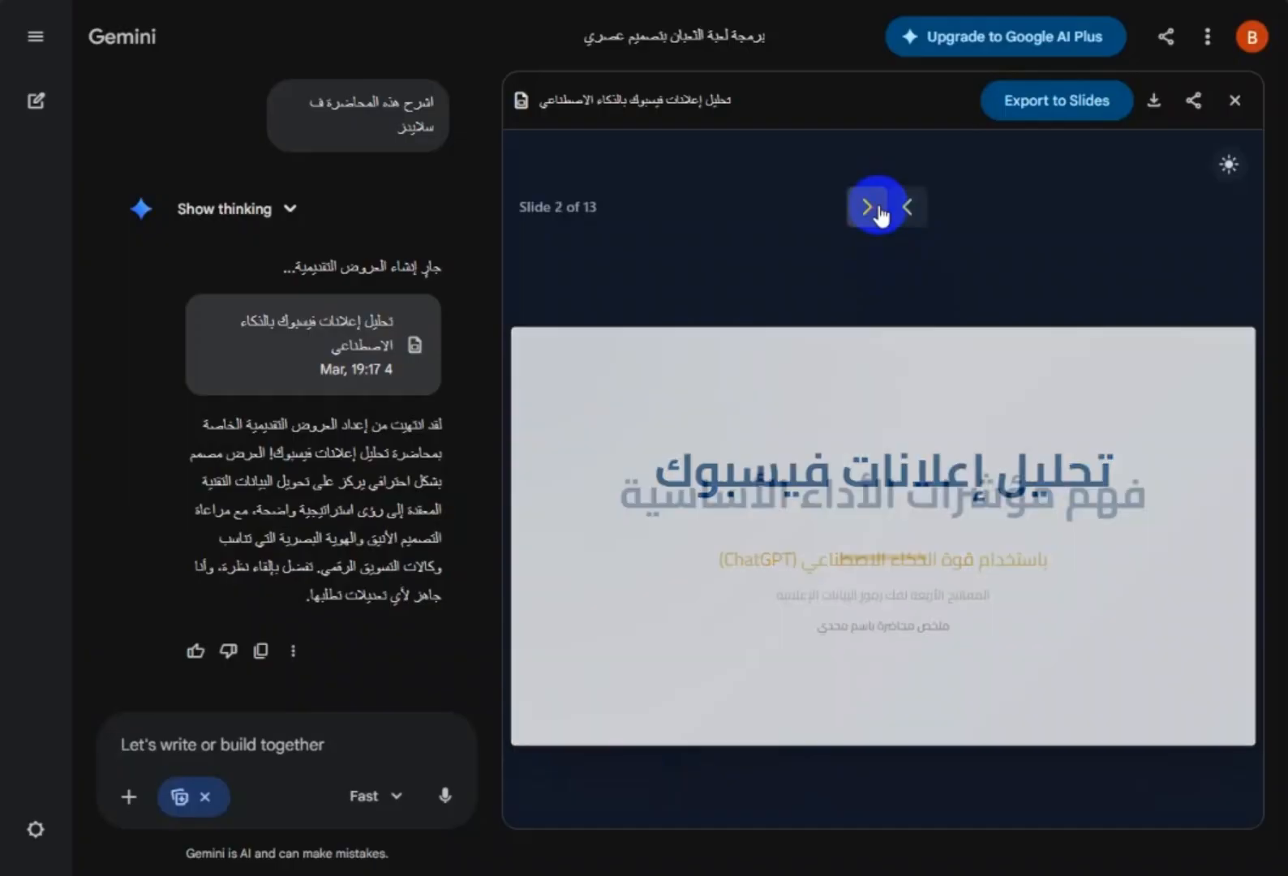
left_click(878, 210)
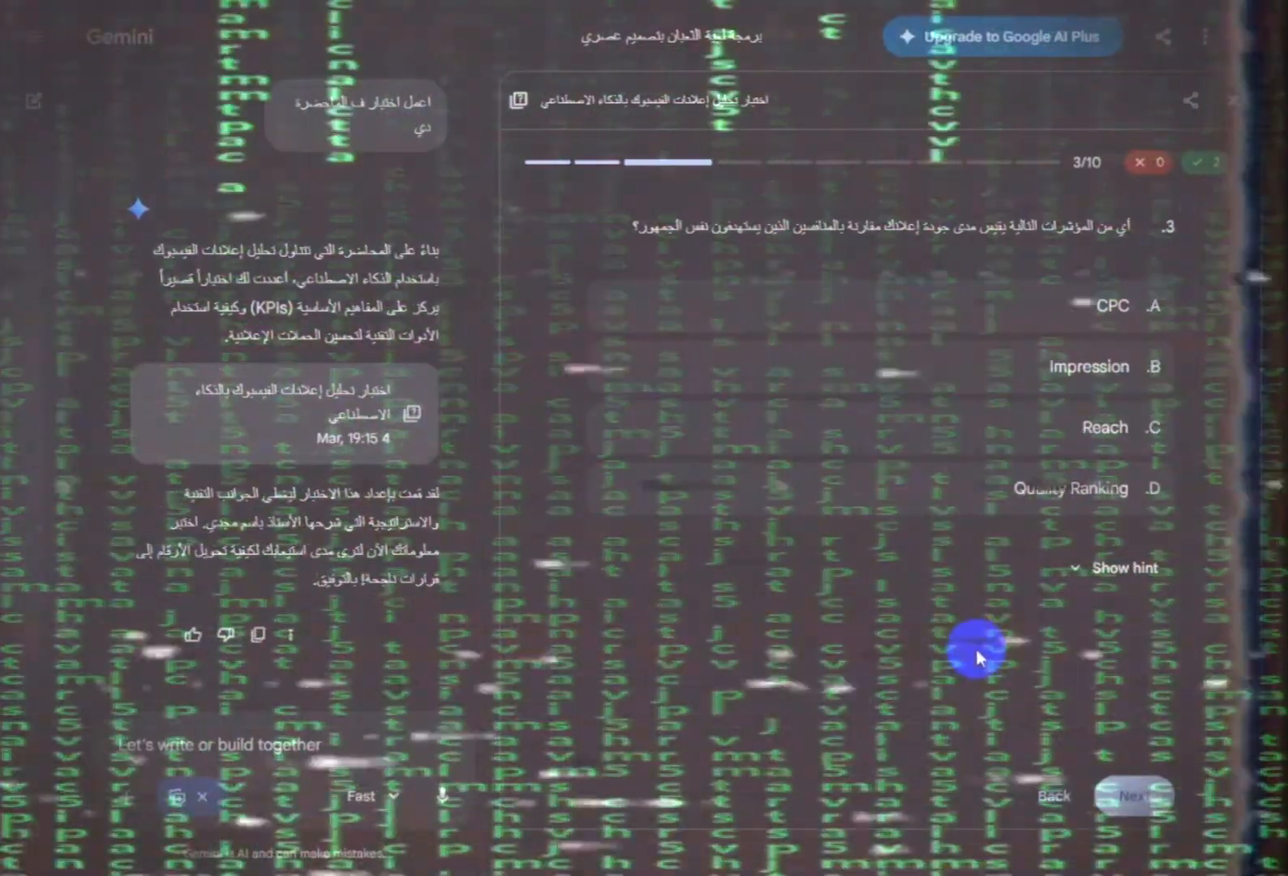
left_click(1070, 487)
left_click(1136, 795)
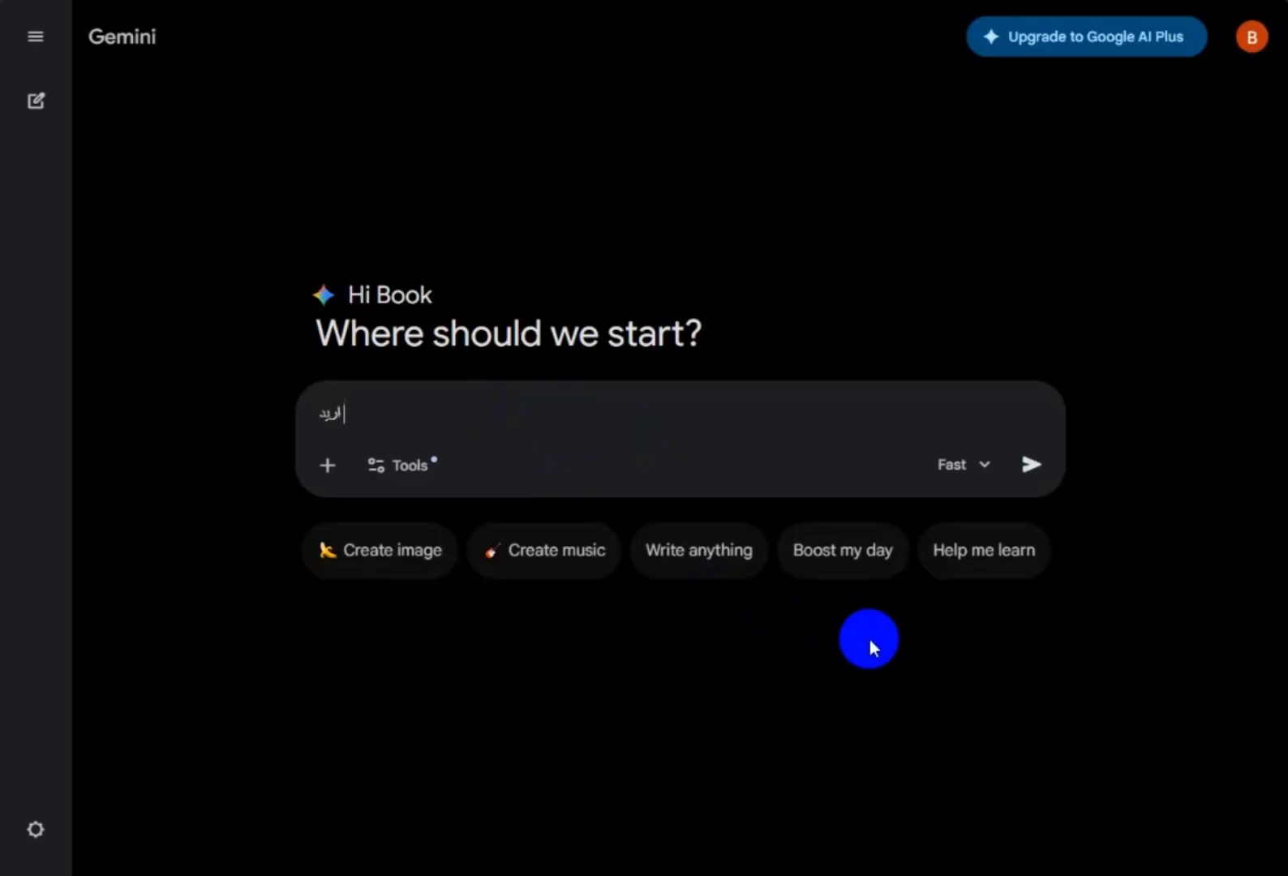
- Write the request "اريد برومت لعمل لعبة الثعبان بشكل بسيط باستخدام الai" as a chat message
type("يد برومت لعمل لعب")
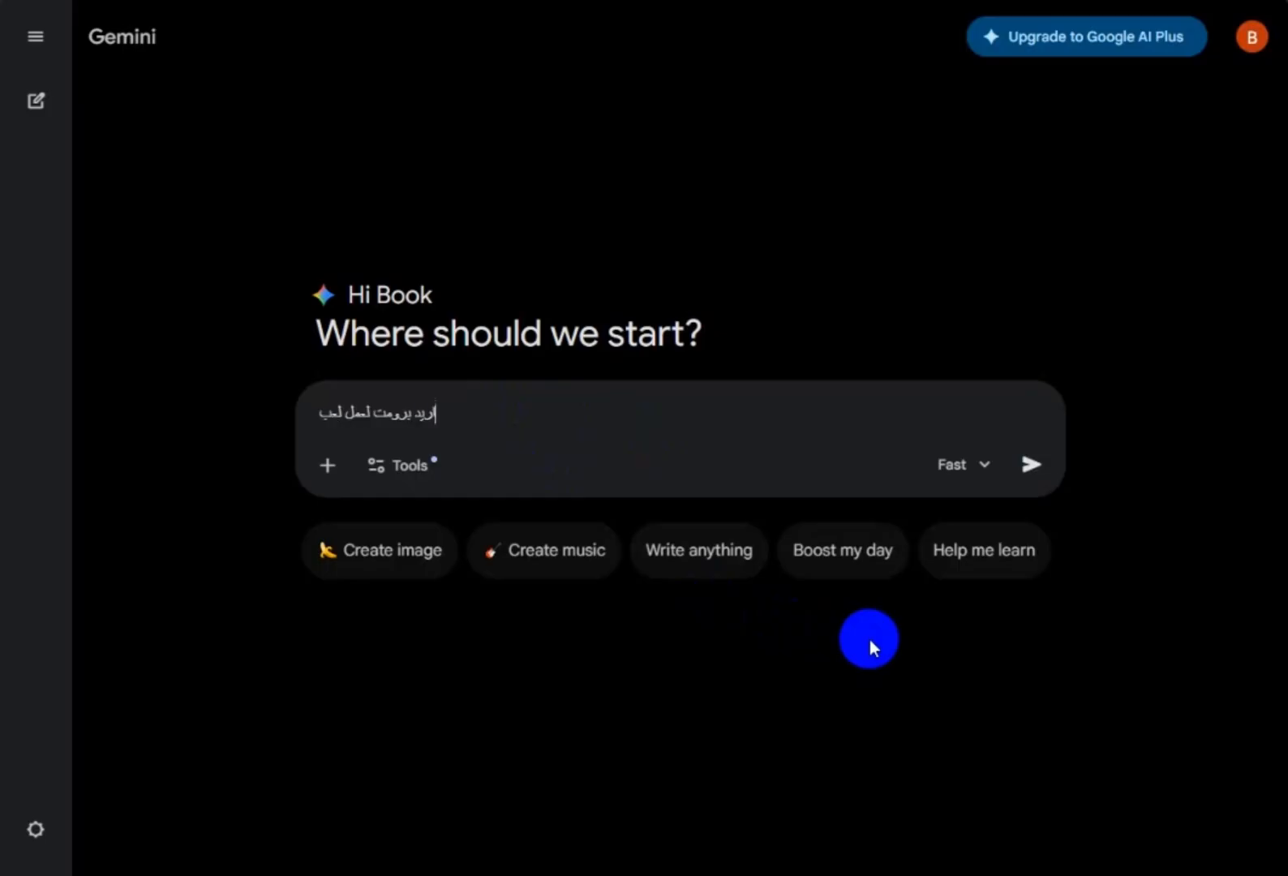
type("ة ال")
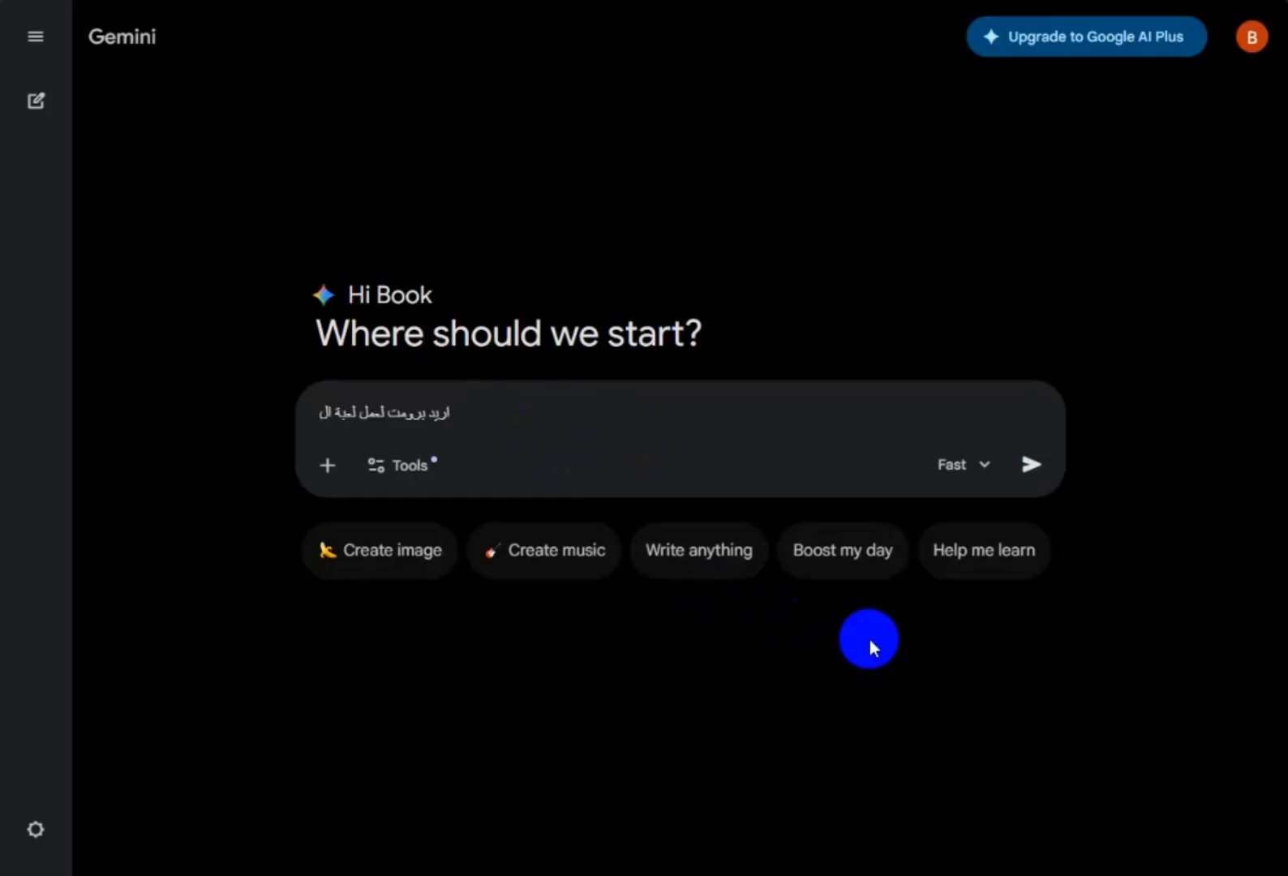
type("ثعبان ب")
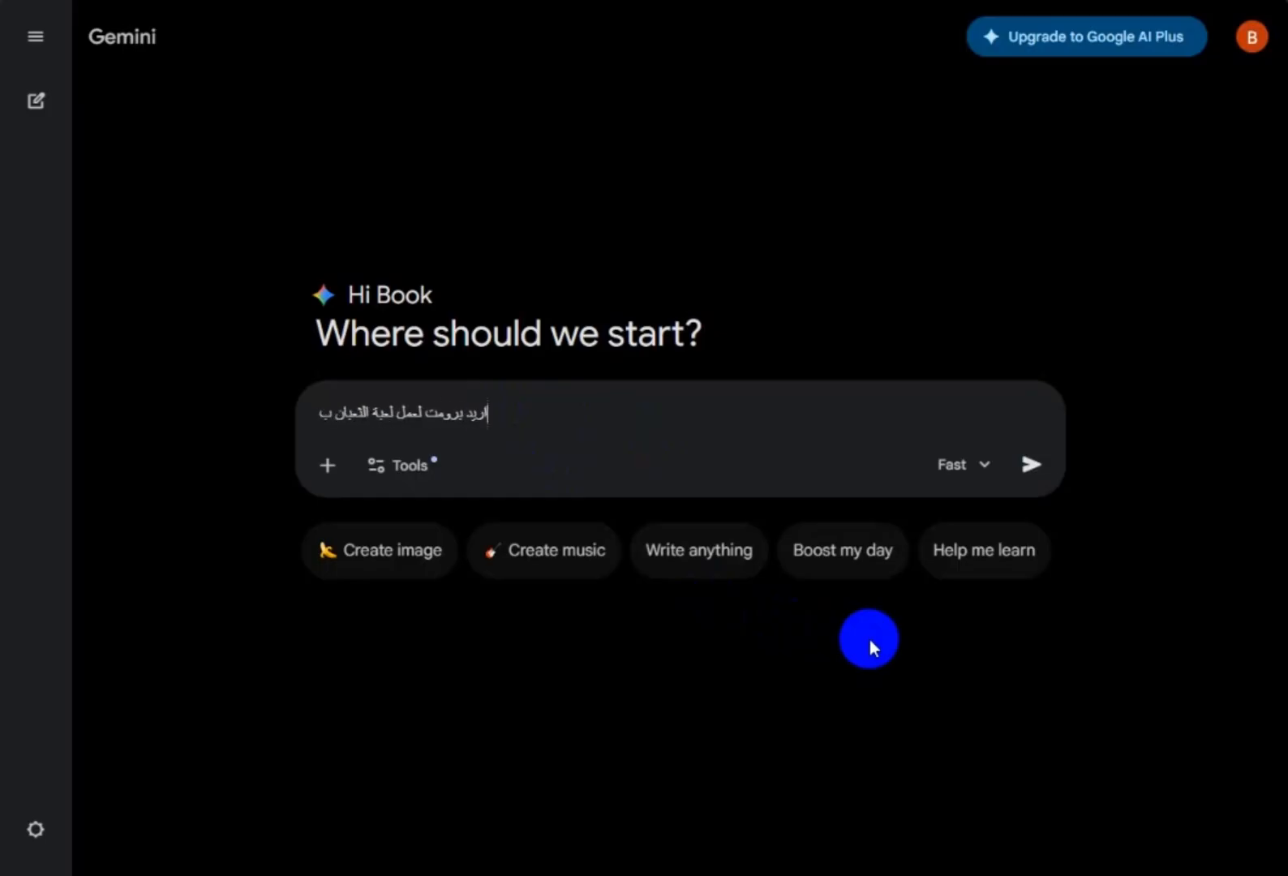
type("شكل ب")
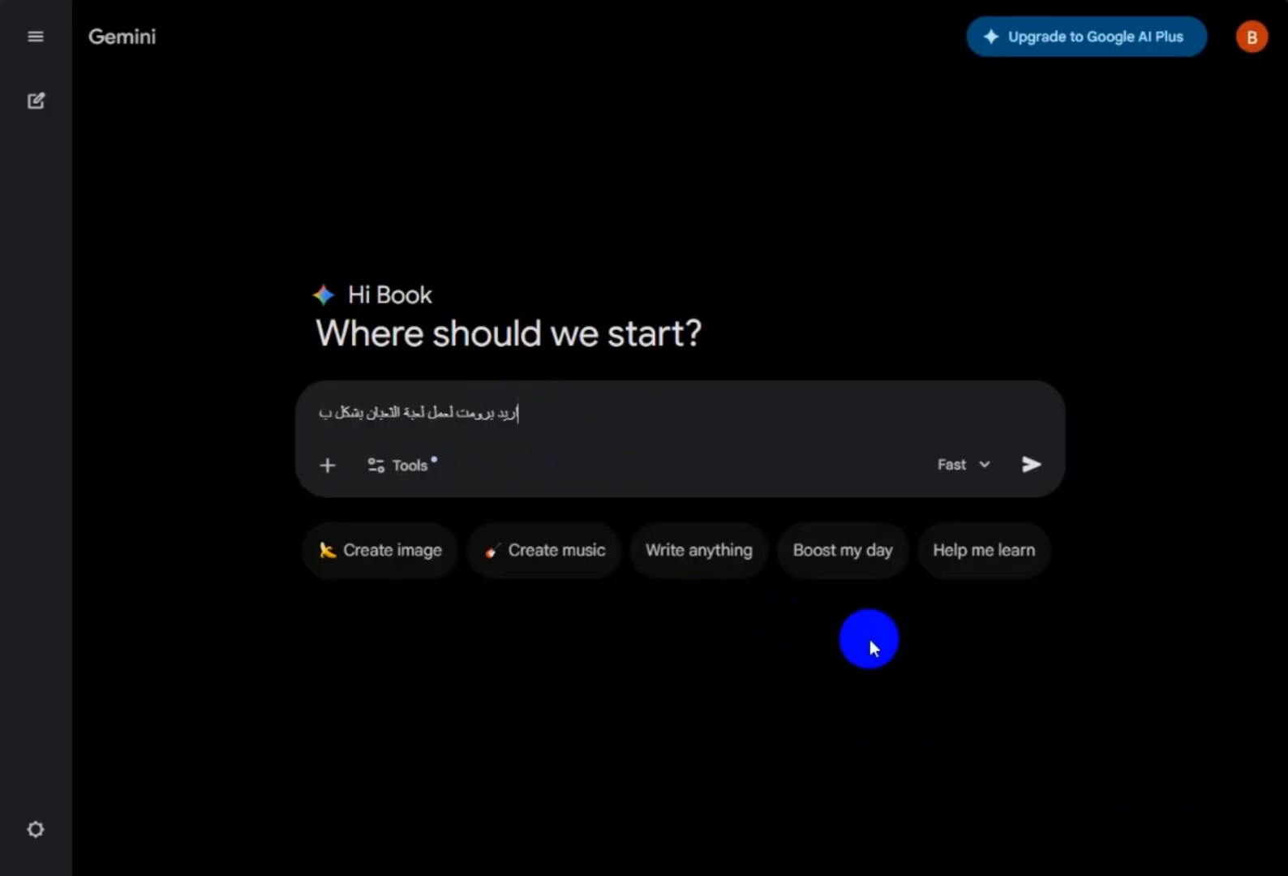
type("سيط")
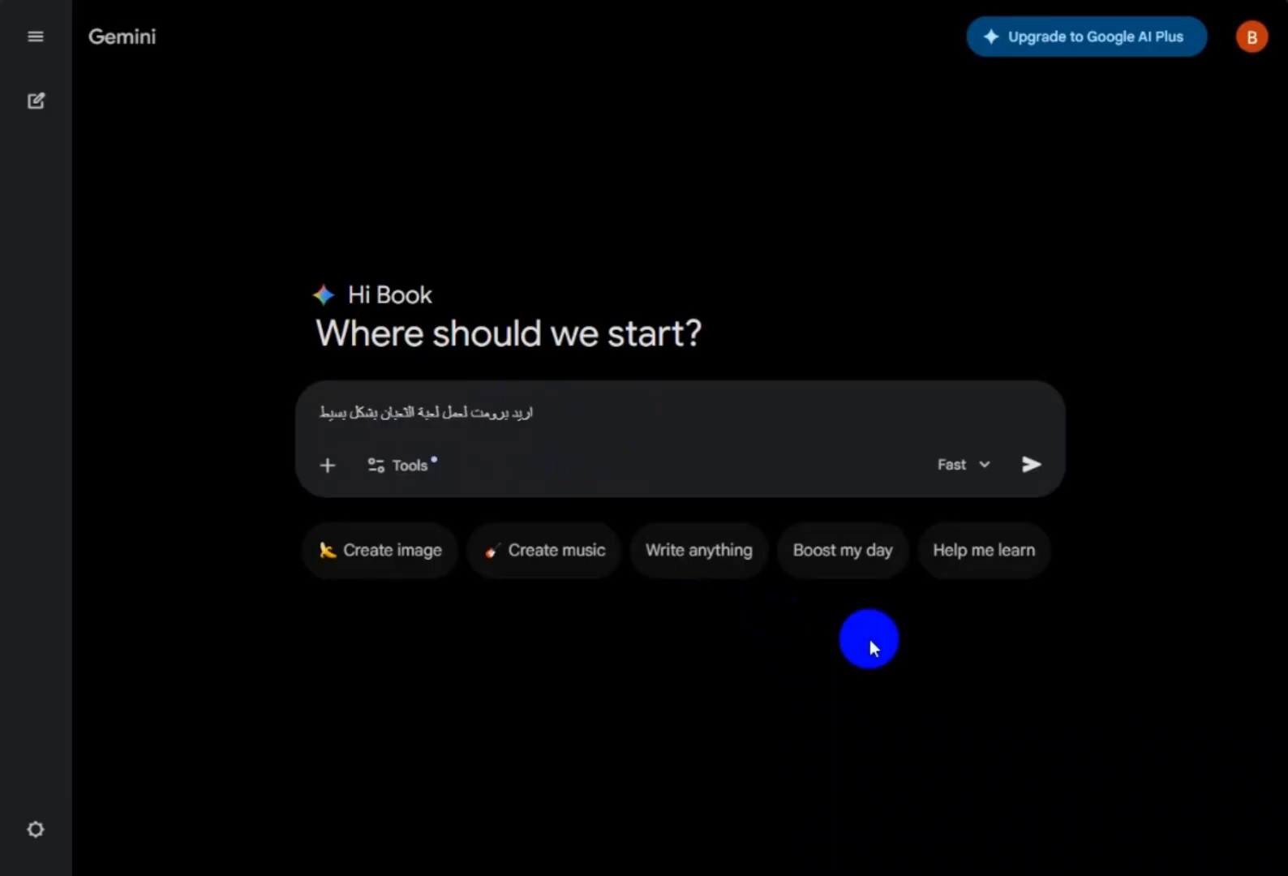
type(" باستخد")
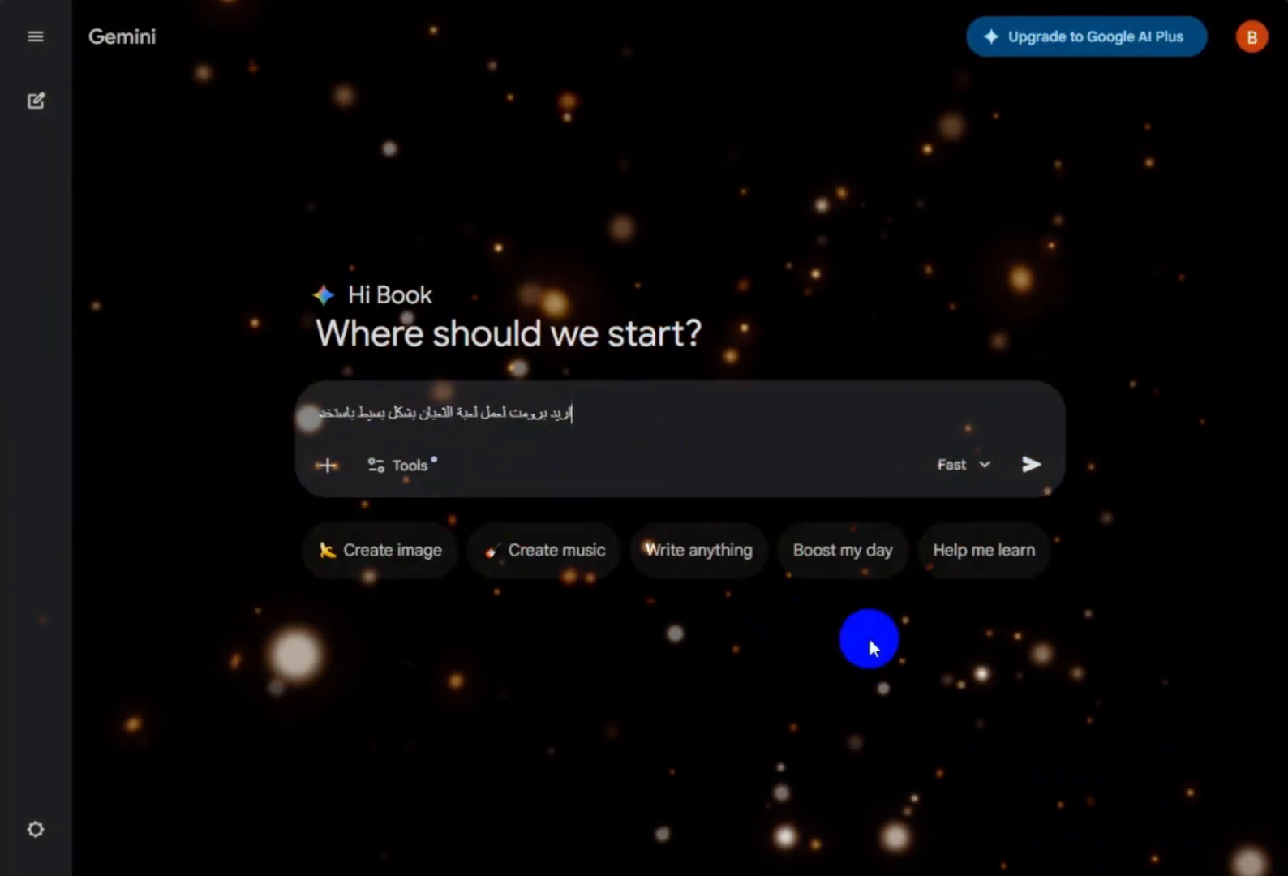
type("ام الai")
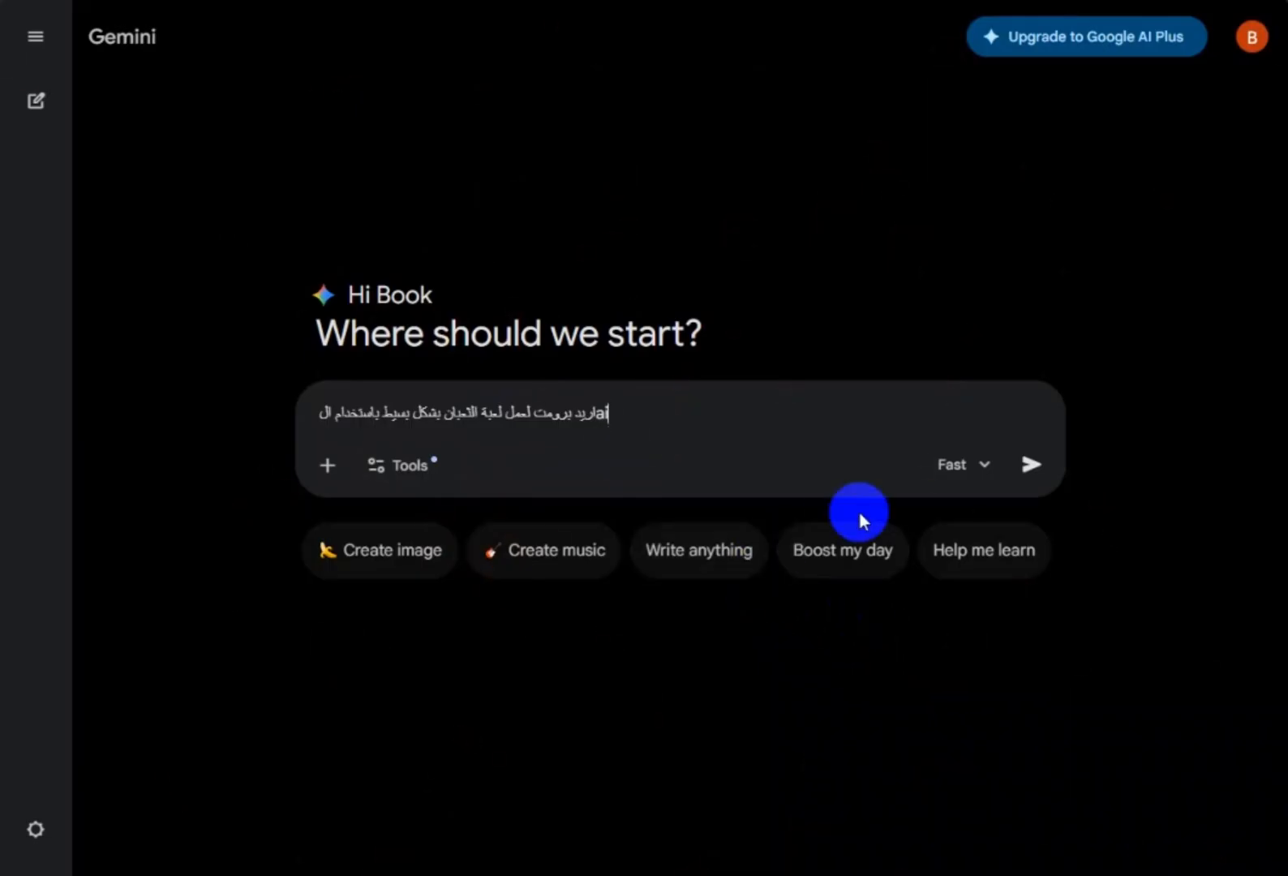
- Switch the model to Thinking and send the snake game request
left_click(977, 484)
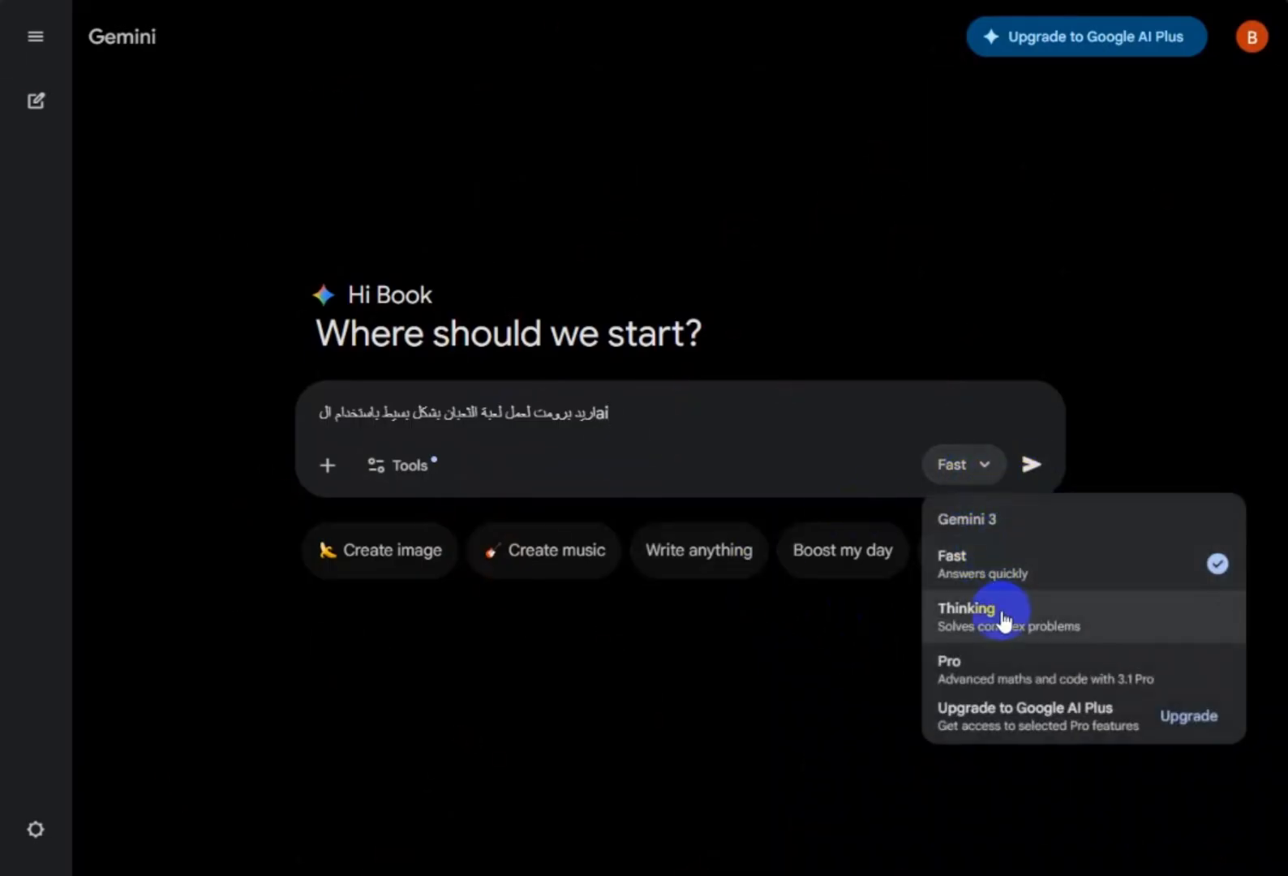
left_click(1003, 618)
left_click(1033, 470)
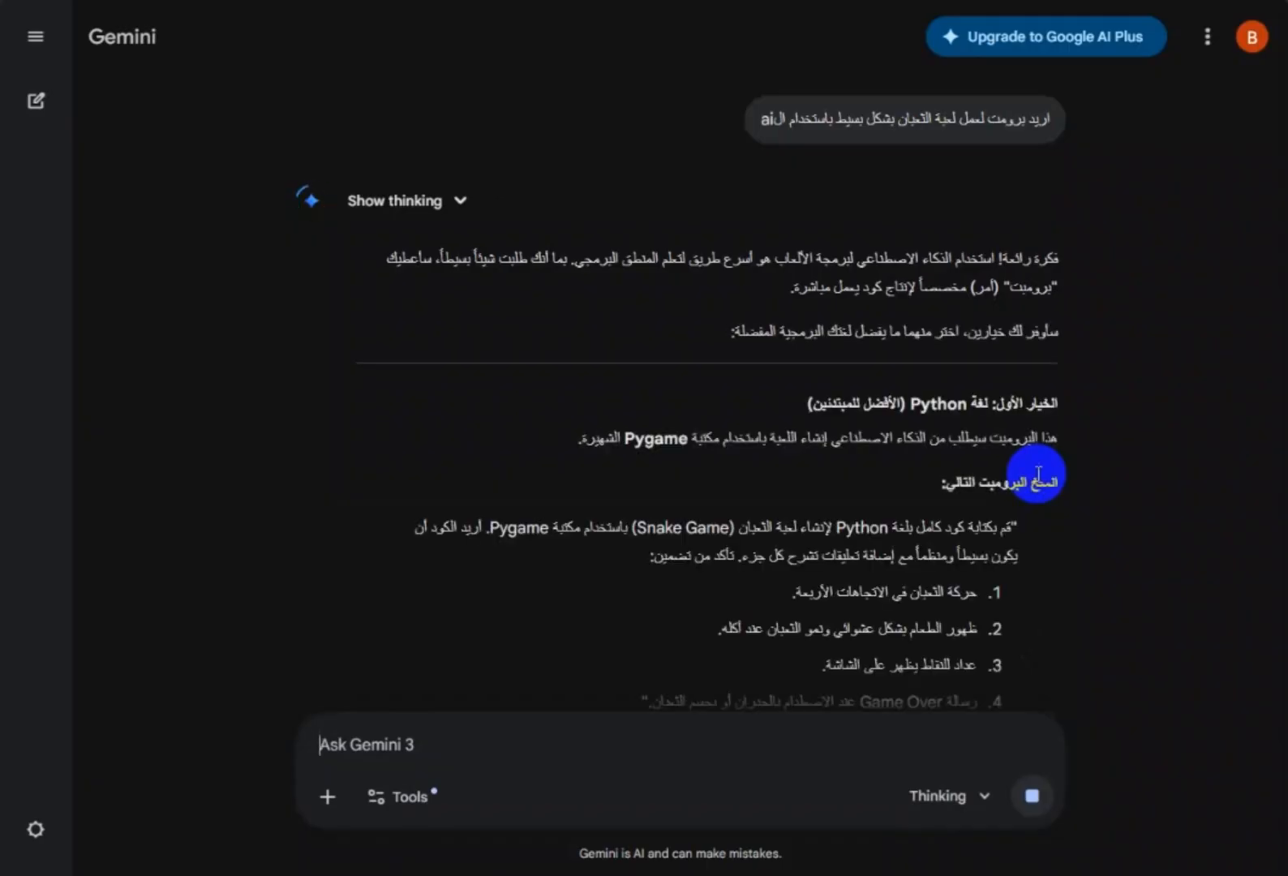
- Copy the suggested prompt for the second option, the single-file HTML, CSS and JavaScript snake game, from the reply
scroll(1038, 444, "down", 2)
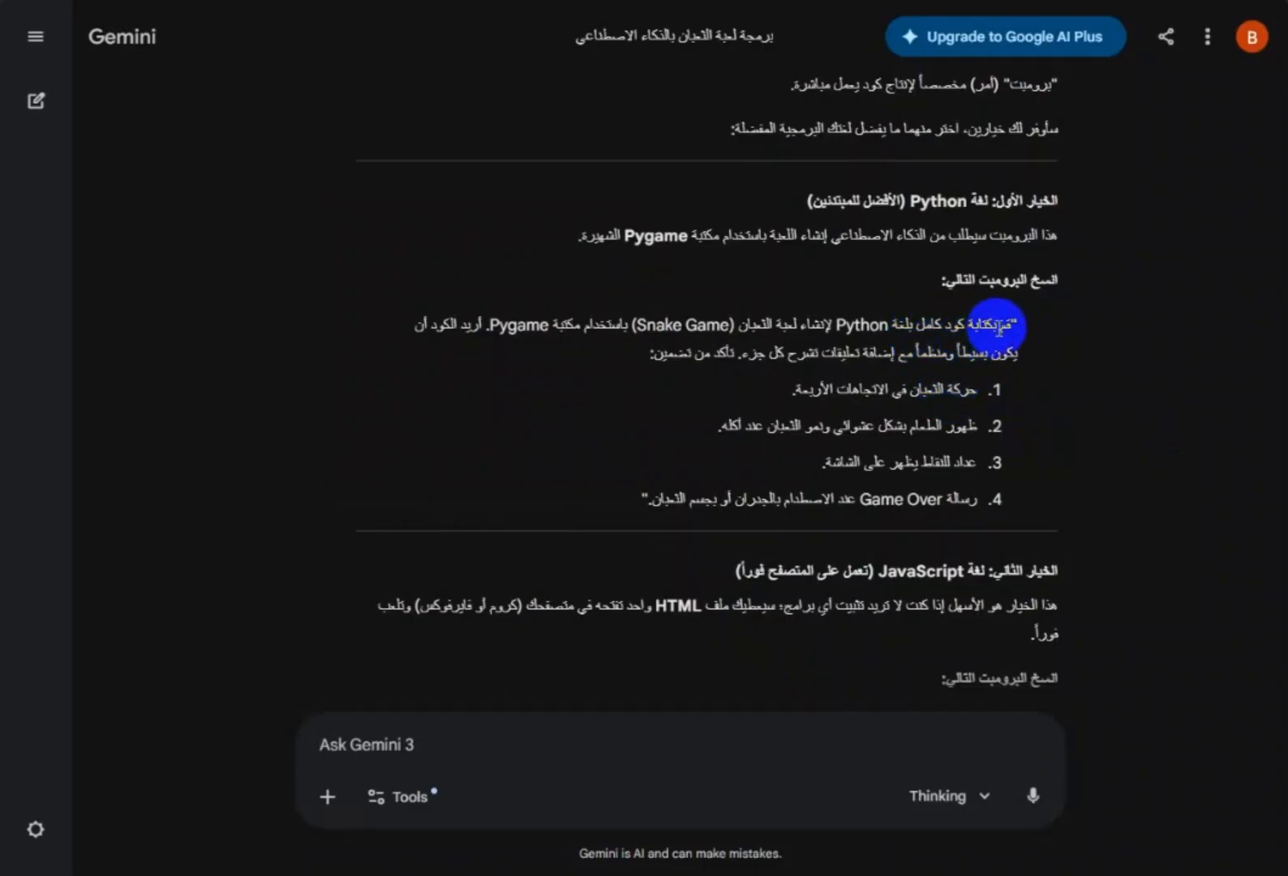
scroll(997, 327, "down", 2)
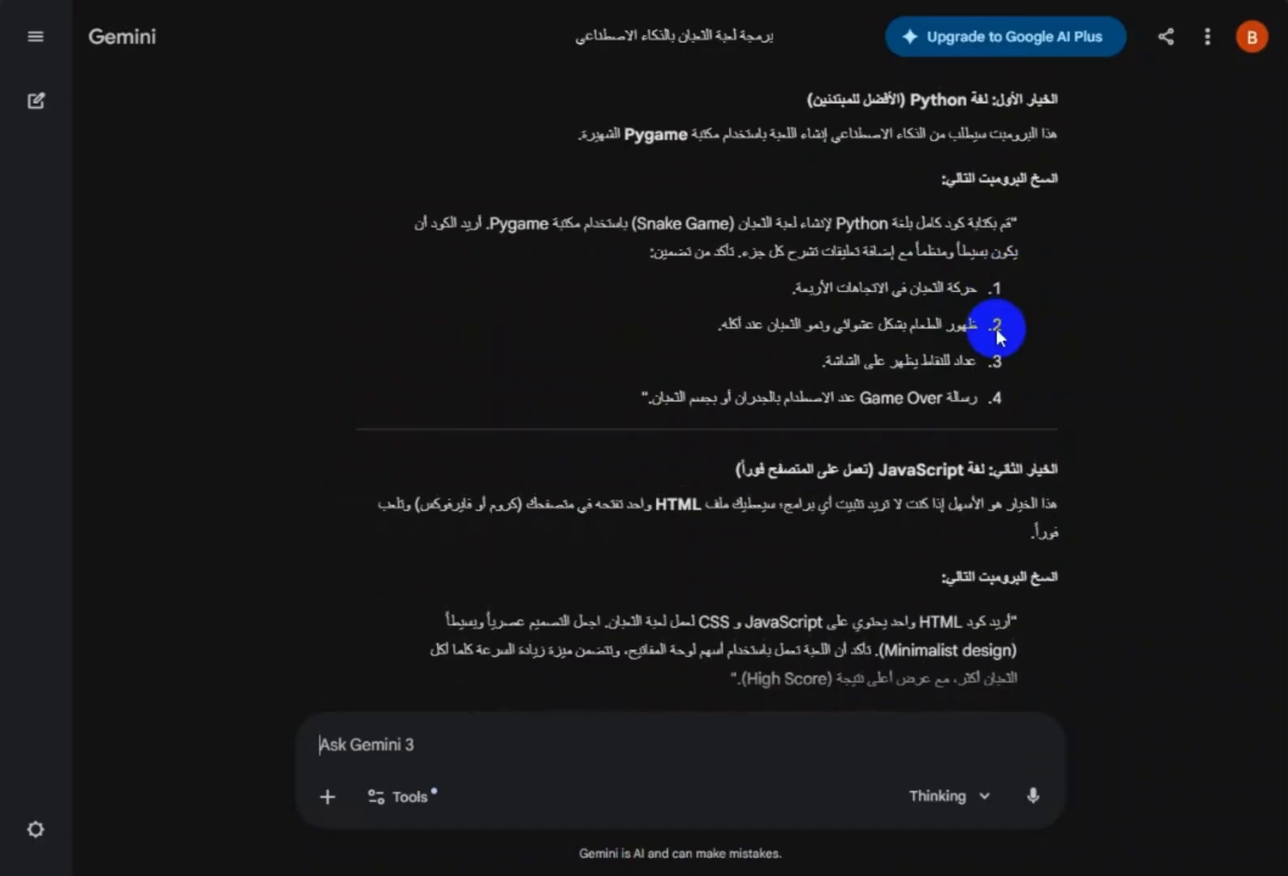
scroll(997, 332, "down", 2)
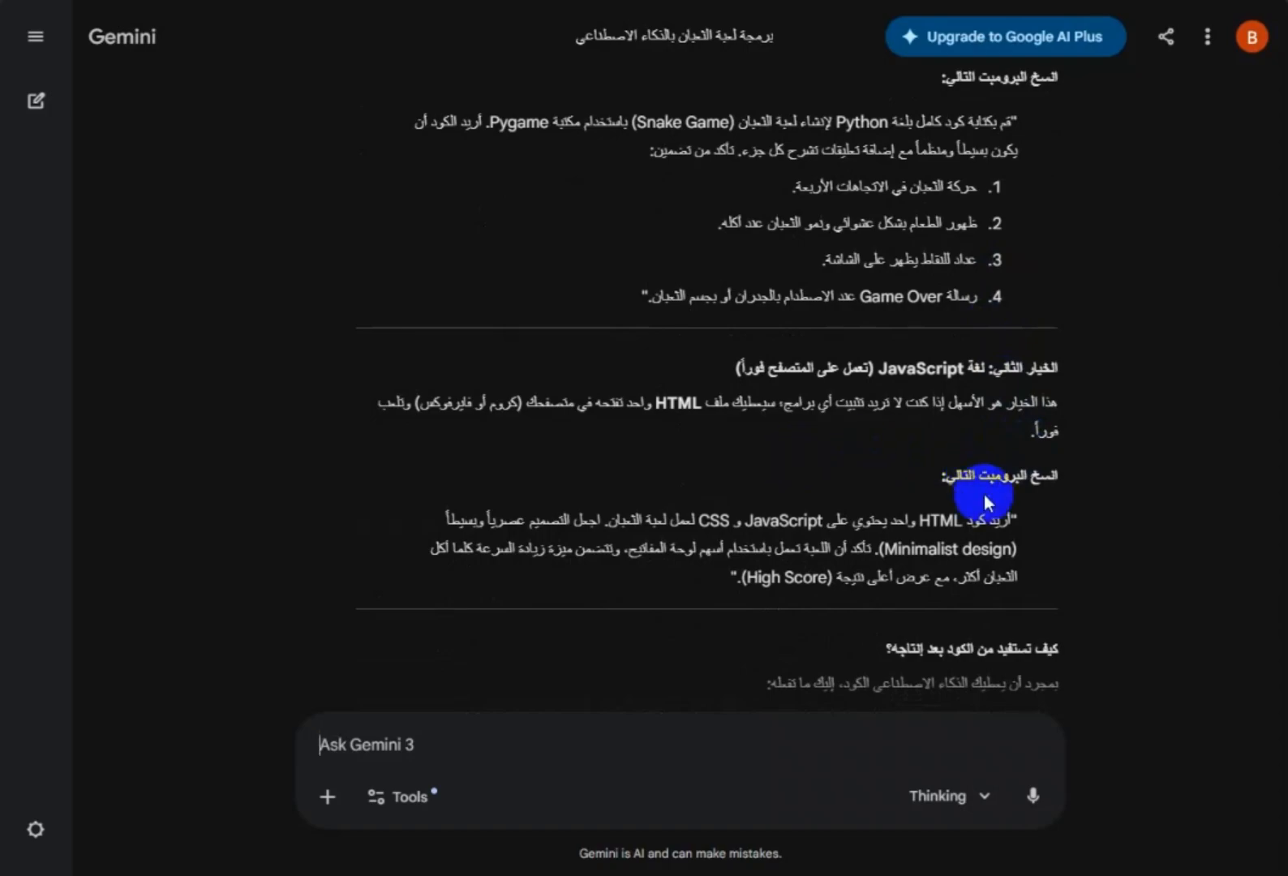
left_click_drag(1015, 517, 726, 570)
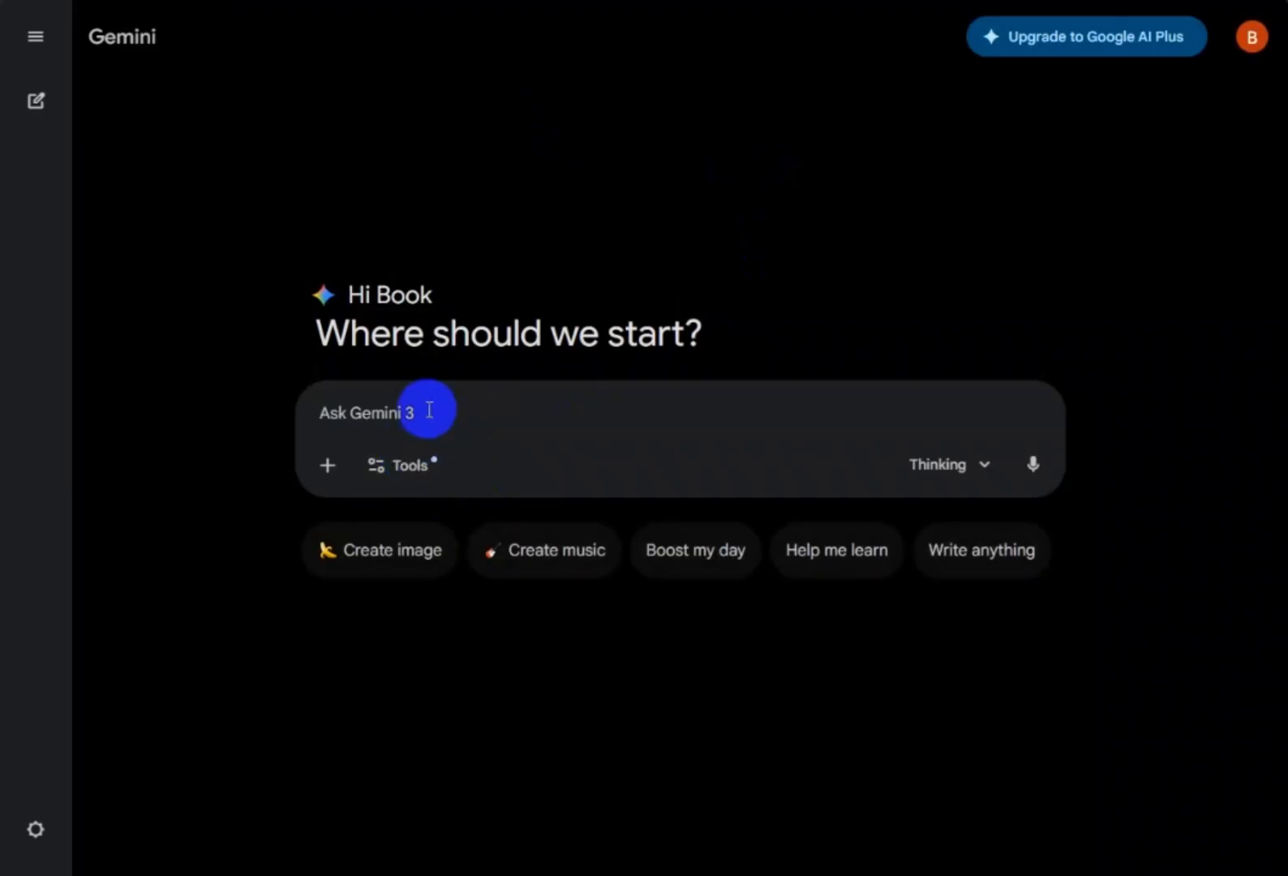
- Submit the copied HTML snake game prompt in a new chat with the Canvas tool and the Thinking model
type("\"أريد كود HTML واحد يحتوي على CSS و JavaScript لعمل لعبة الثعبان. اجعل التصميم عصرياً وبسيطاً (Minimalist design). تأكد أن اللعبة تعمل باستخدام أسهم لوحة المفاتيح، وتتضمن ميزة زيادة السرعة كلما أكل الثعبان أكثر، مع عرض أعلى نتيجة (High Score).\"")
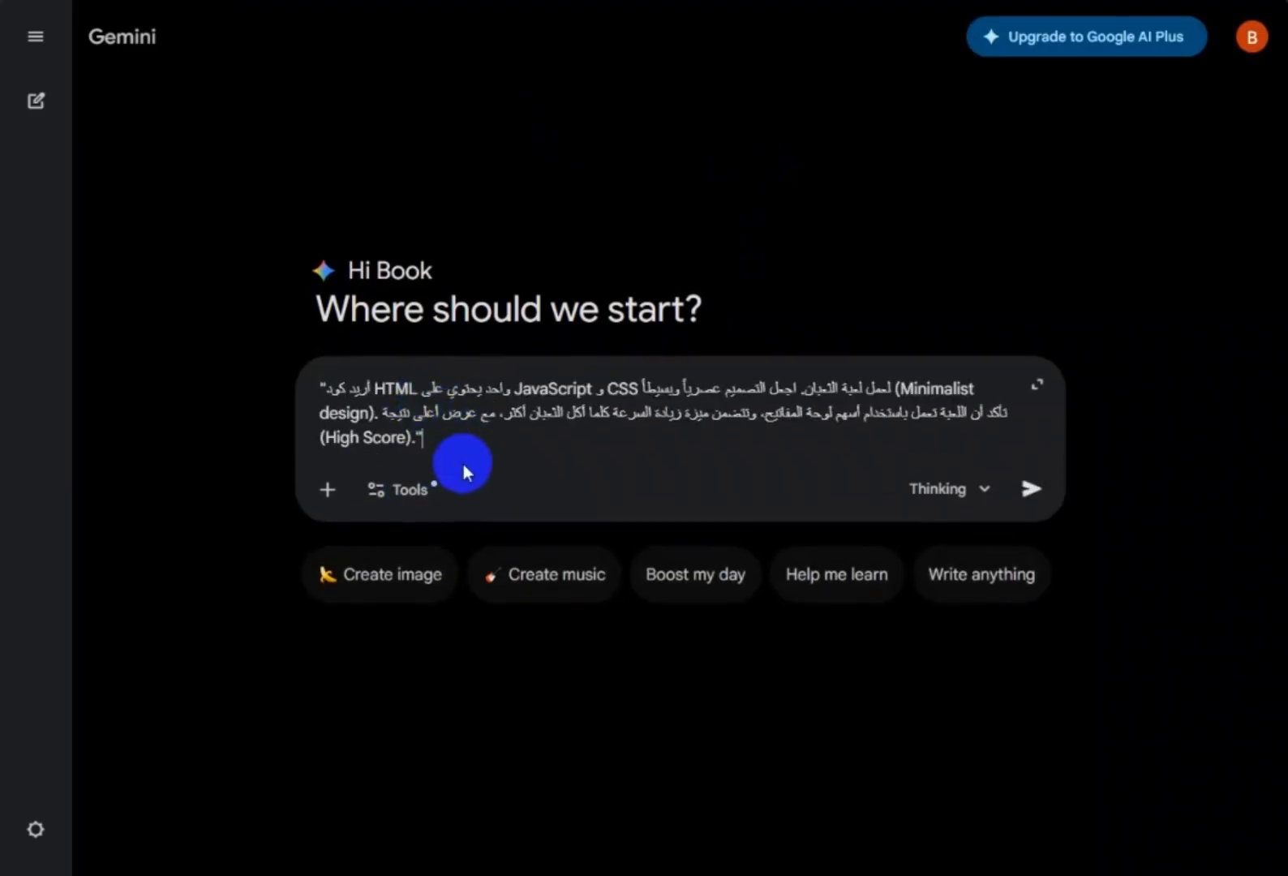
left_click(397, 491)
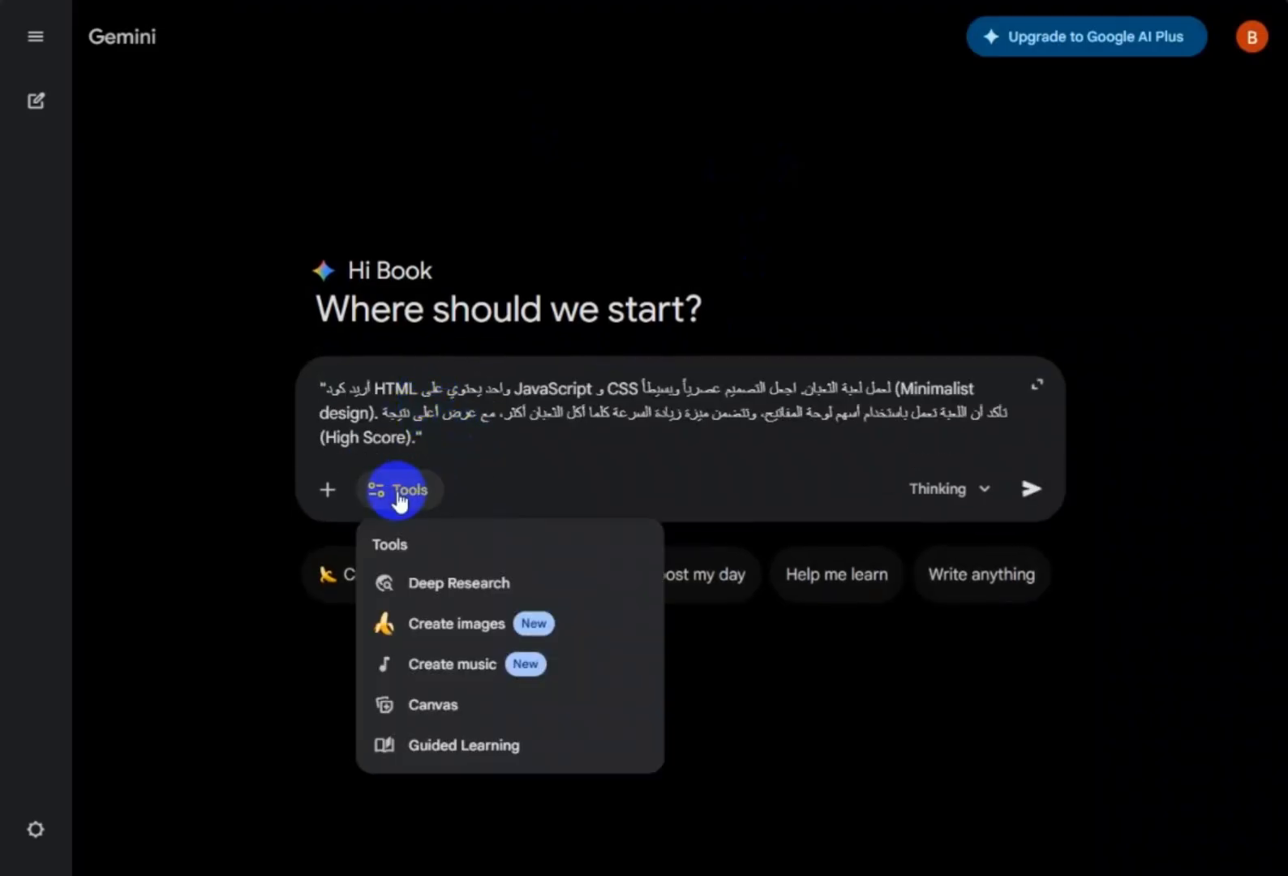
left_click(427, 705)
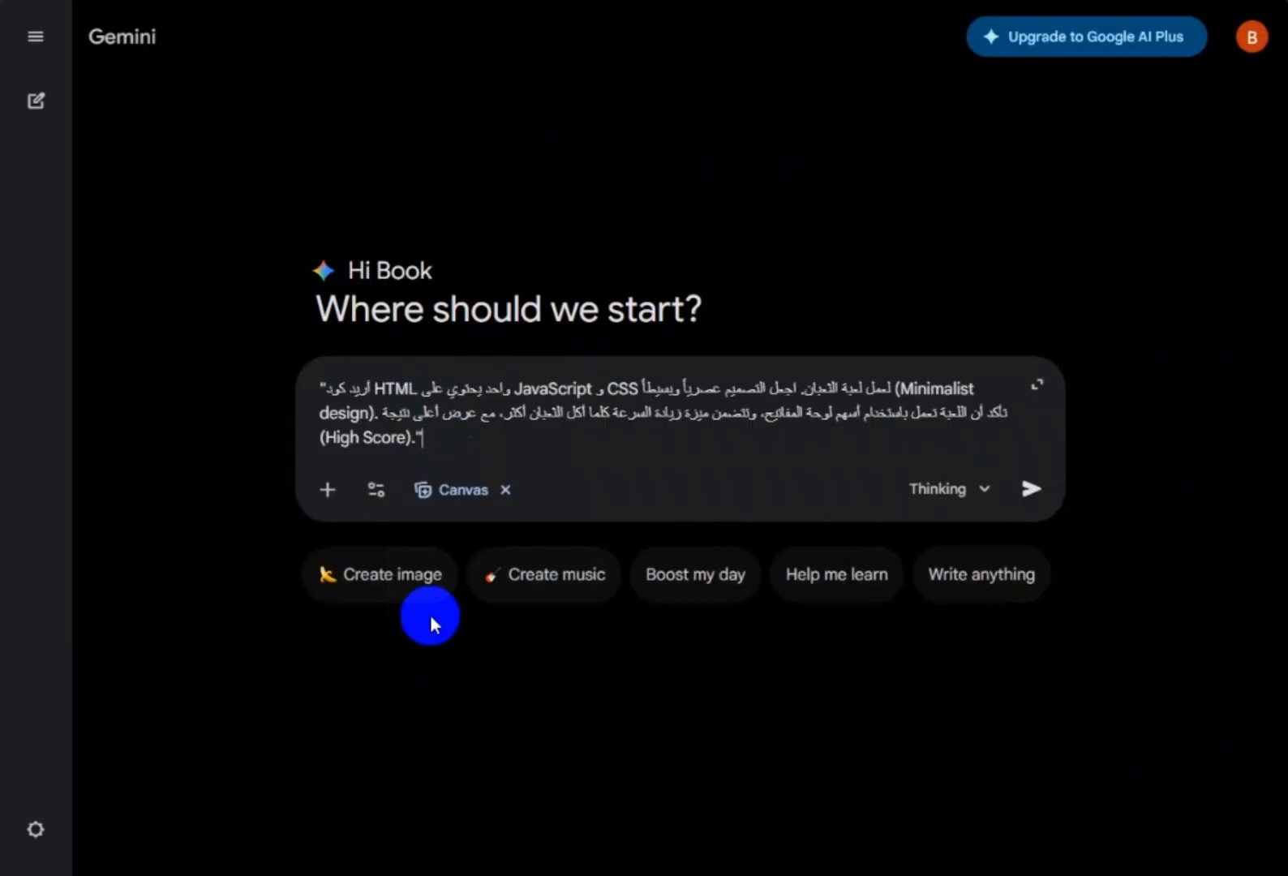
left_click(965, 490)
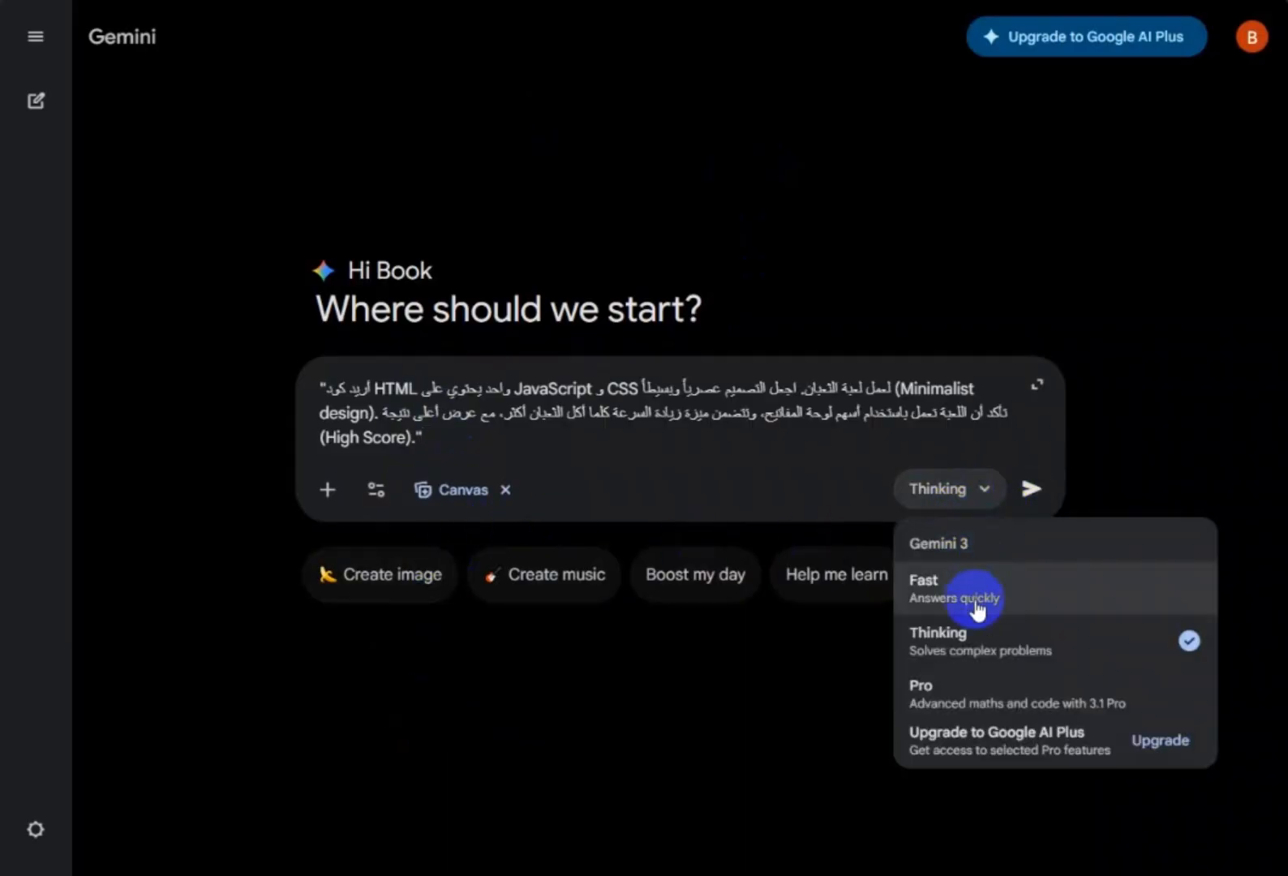
left_click(977, 645)
left_click(1029, 488)
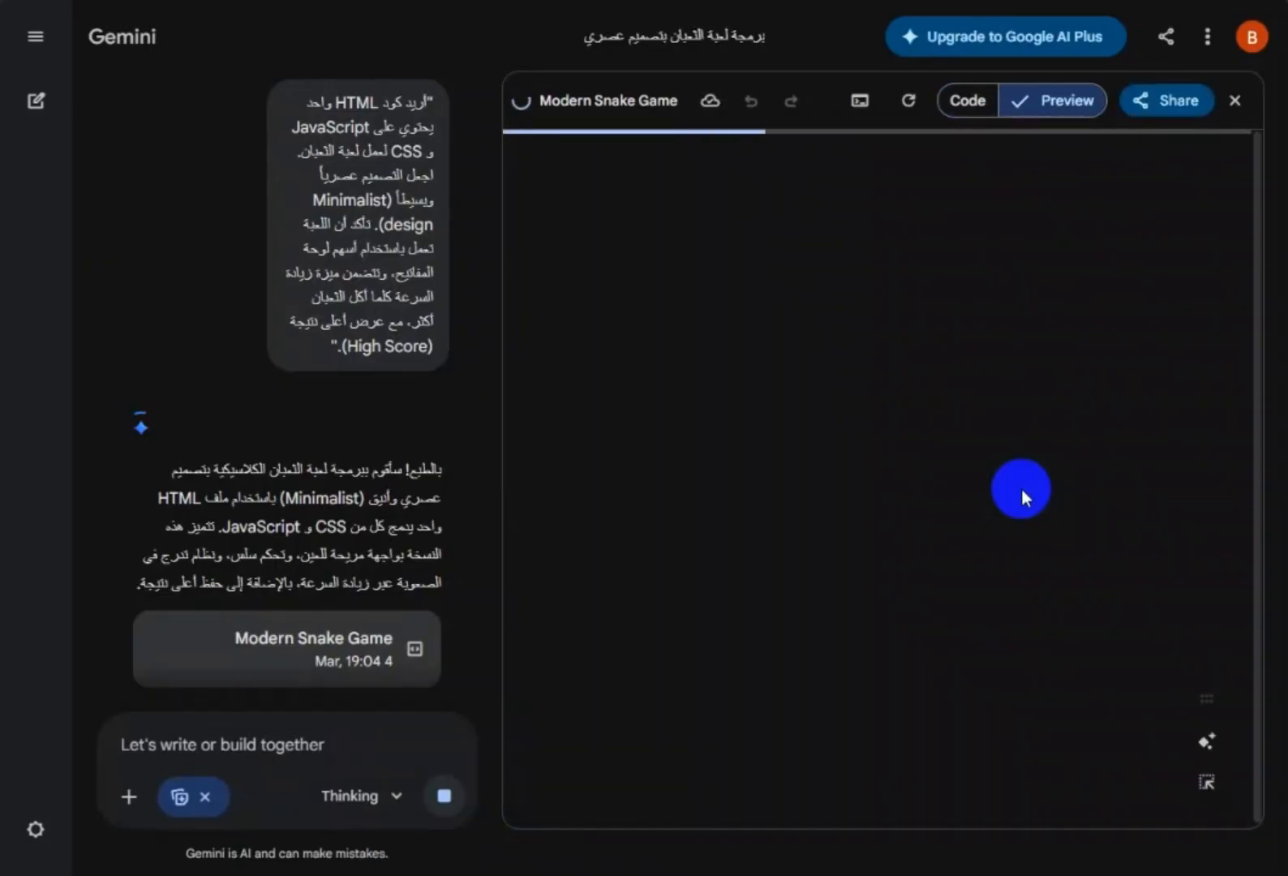
- Test-play the generated snake game in the preview, steering the snake in all four directions towards the food
key("Left")
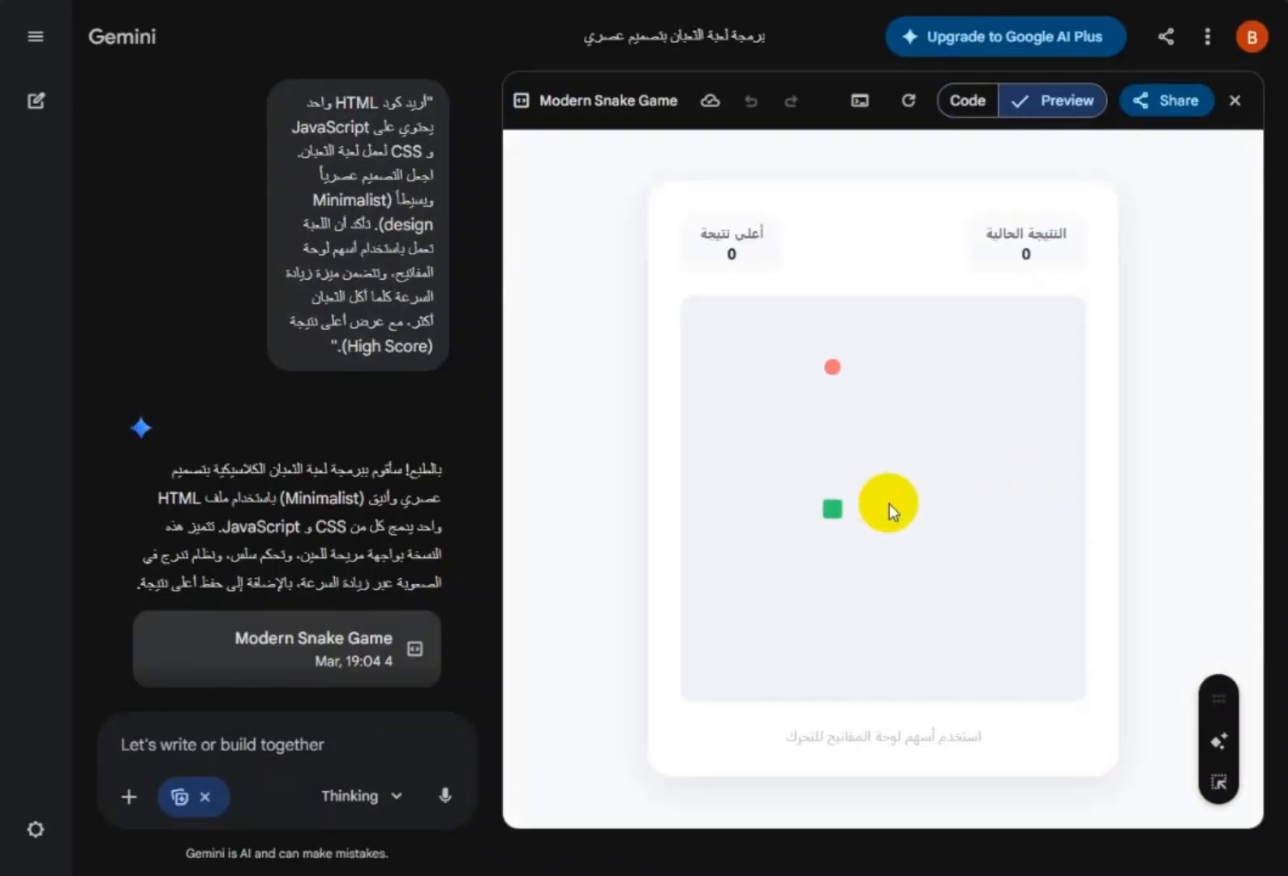
key("Up")
key("Right")
key("Down")
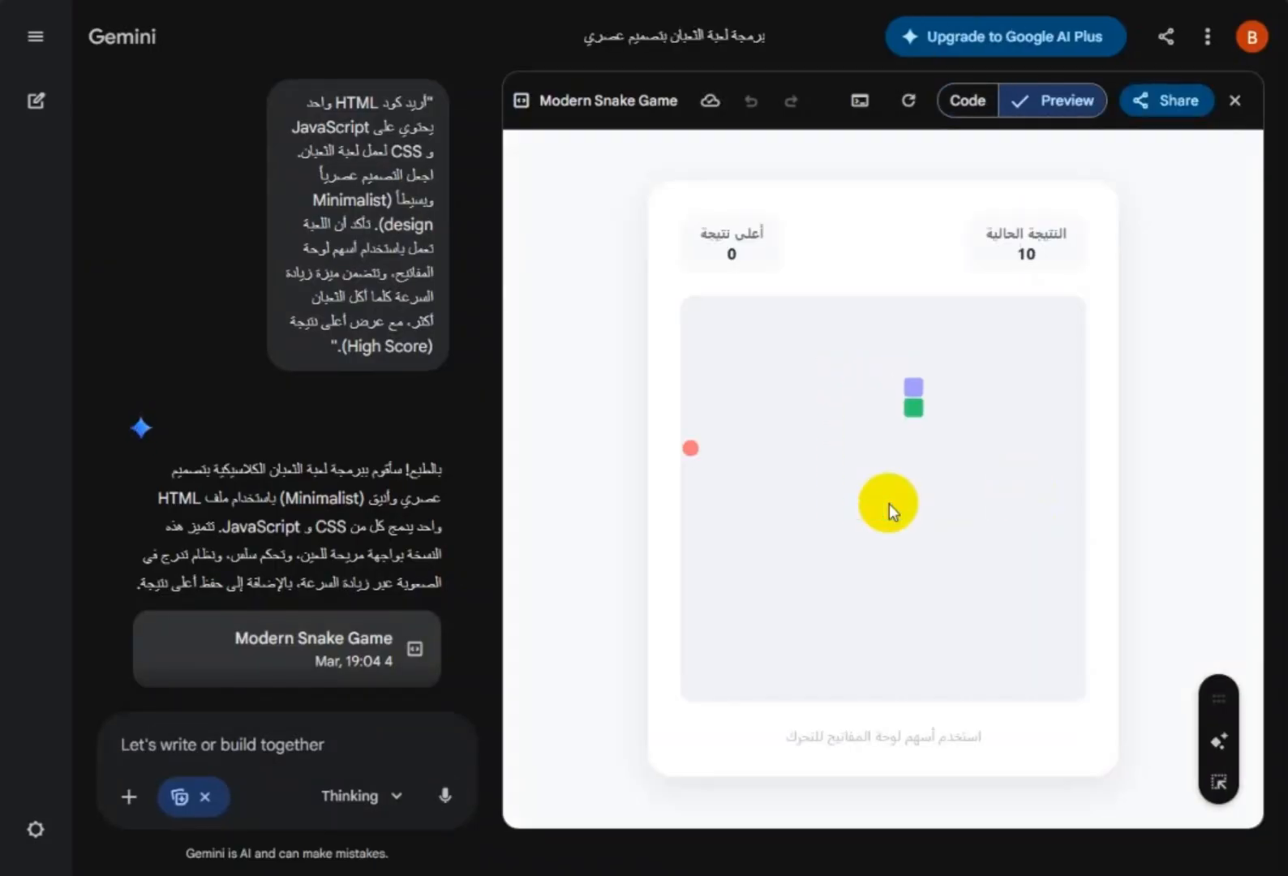
key("Left")
key("Down")
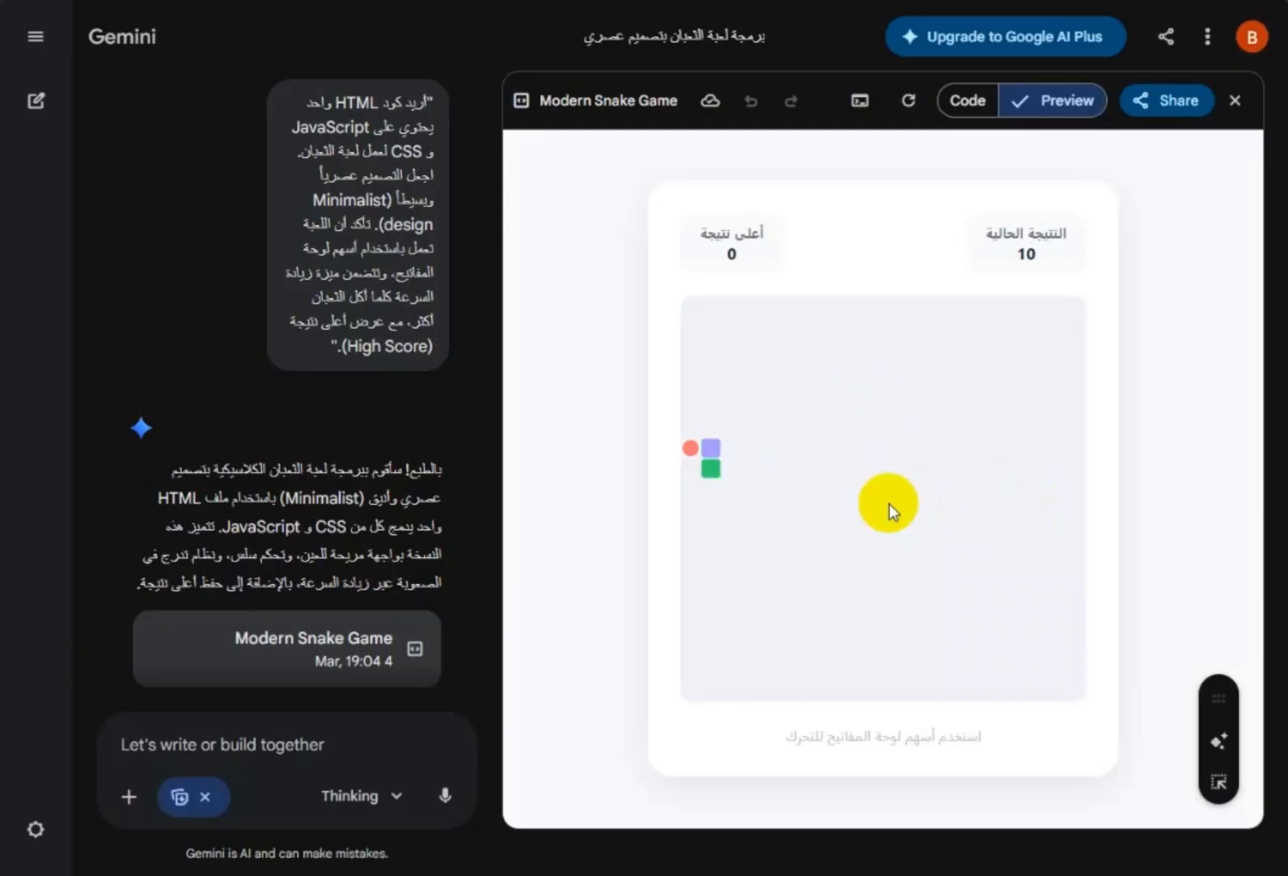
key("Left")
key("Up")
key("Right")
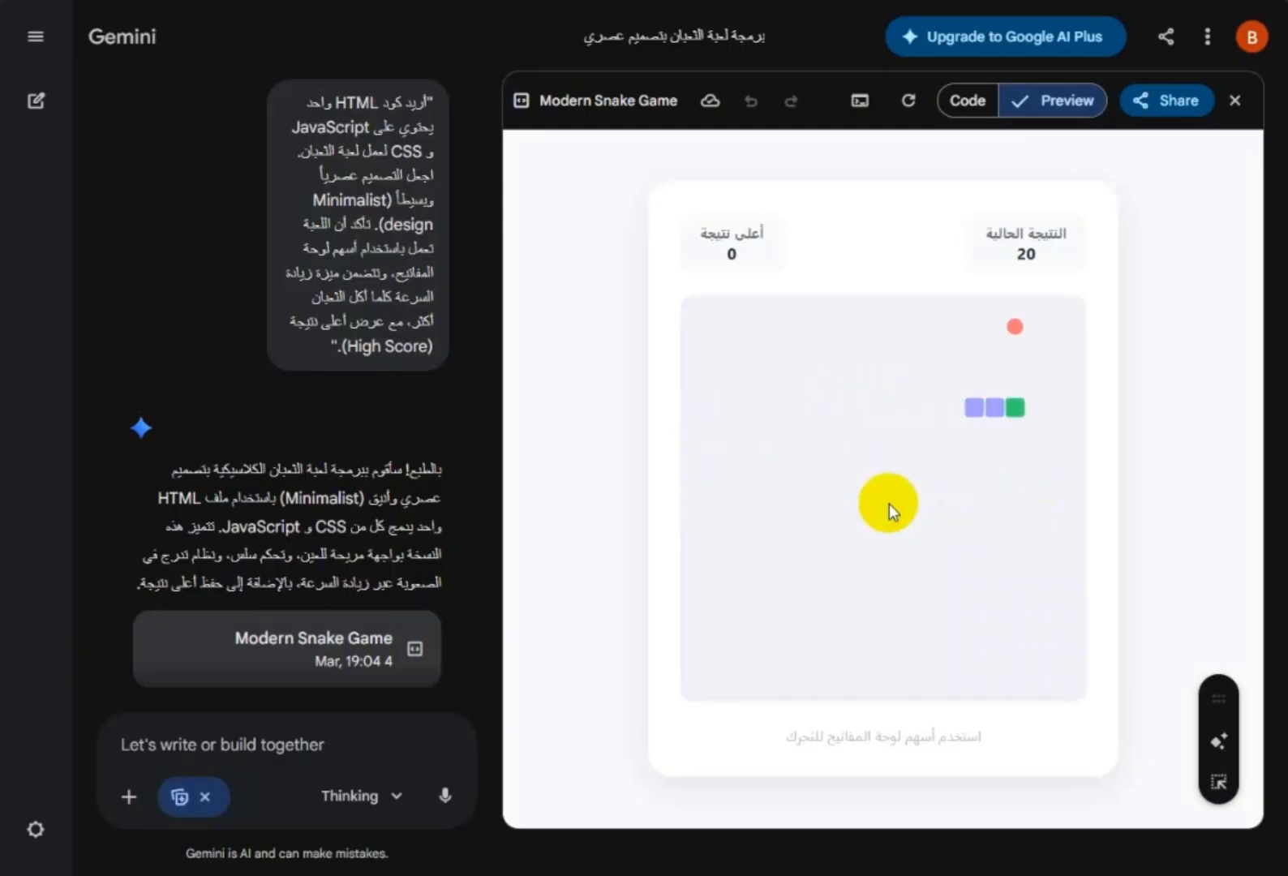
key("Up")
key("Left")
key("Down")
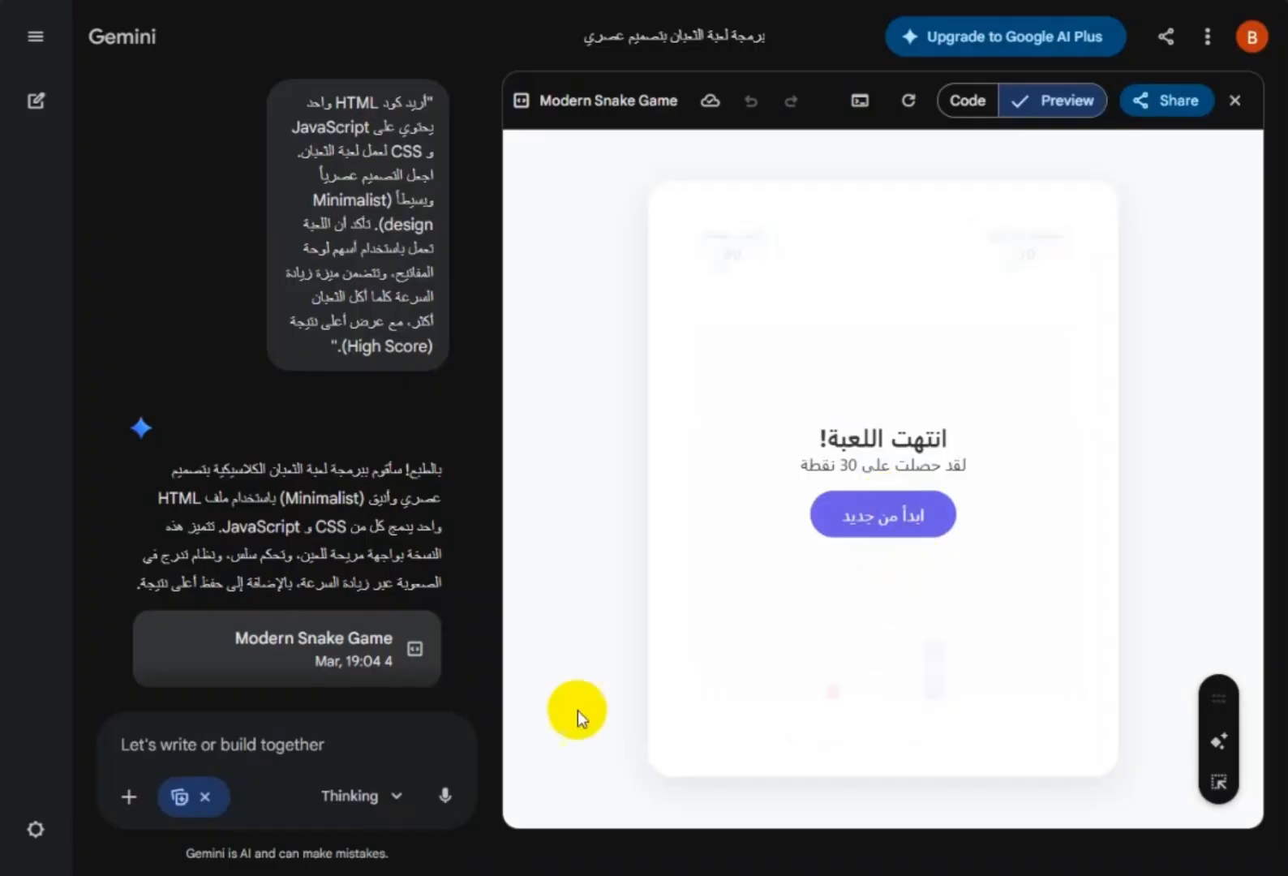
- Ask for a different snake appearance in the same chat with the message "غير شكل الثعبان"
type("ydv")
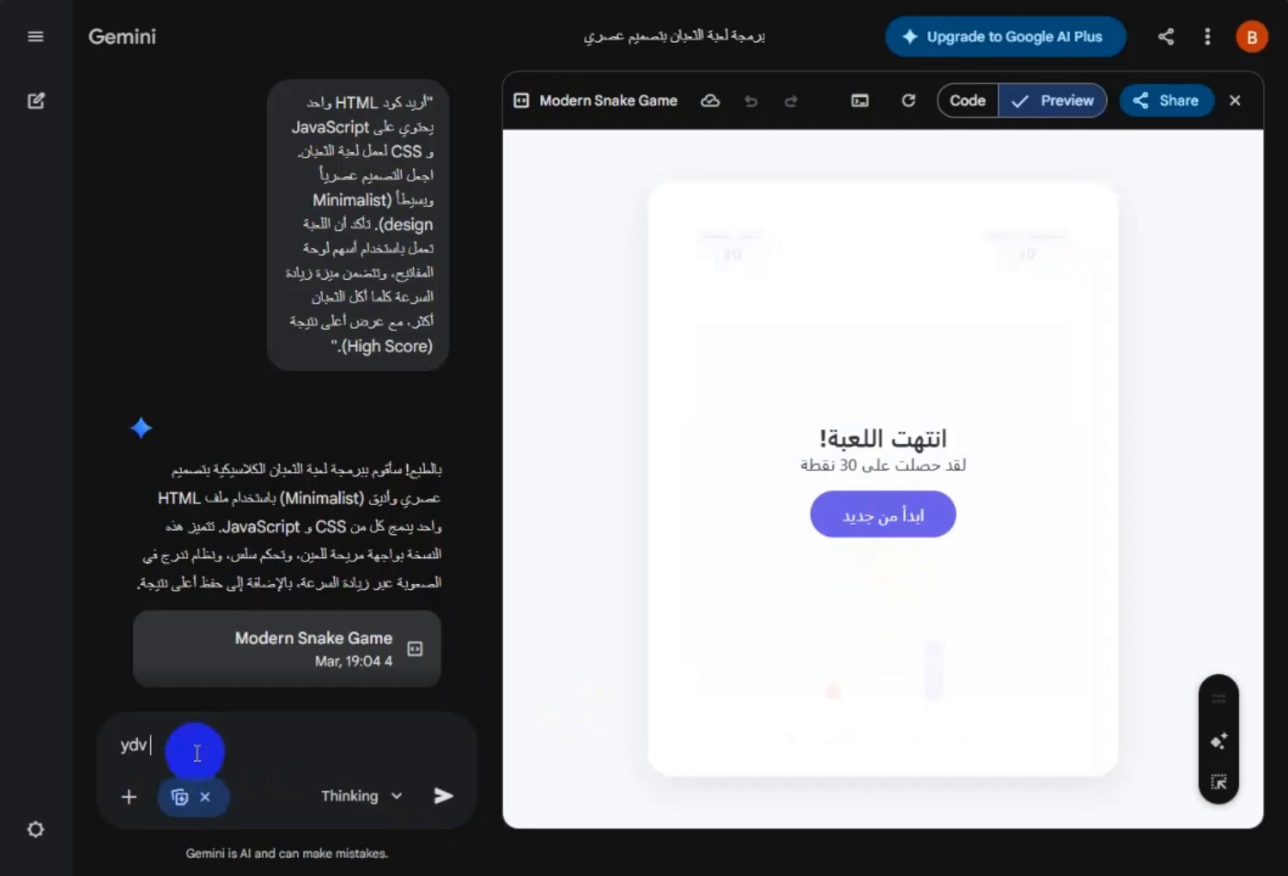
key("BackSpace")
key("BackSpace")
key("BackSpace")
type("عير شكل الثعبان")
key("Return")
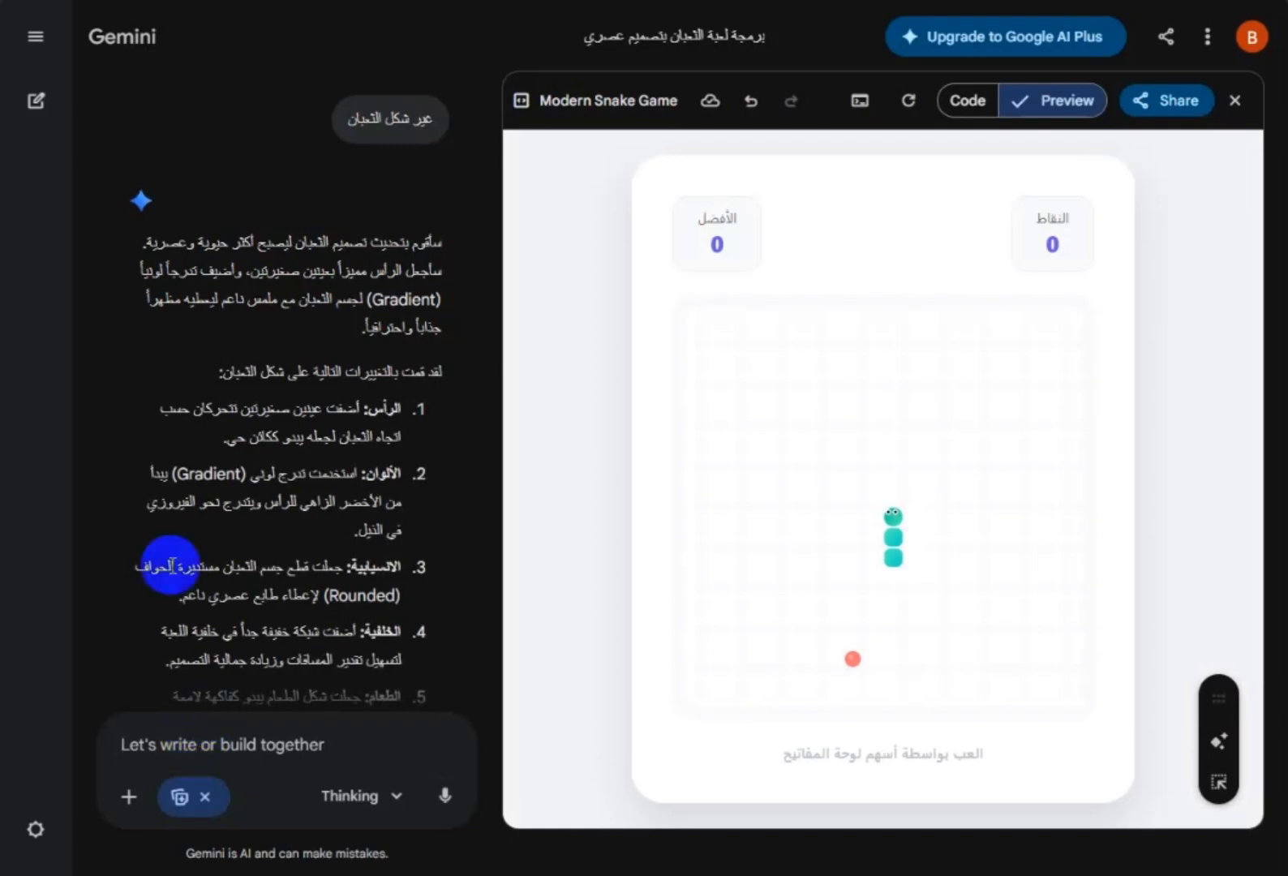
- Try out the redesigned snake in the updated game preview by steering it around the board
key("Left")
key("Down")
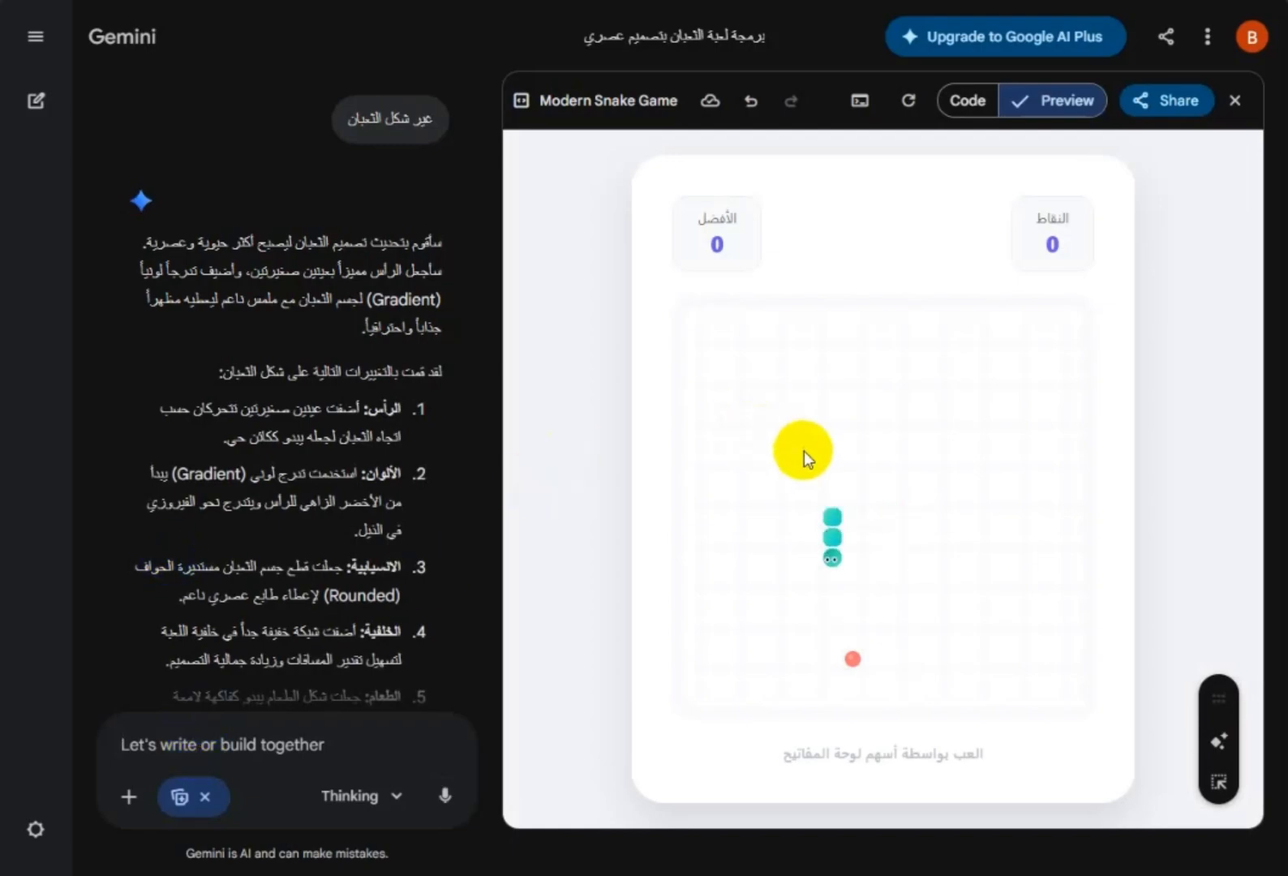
key("Right")
key("Up")
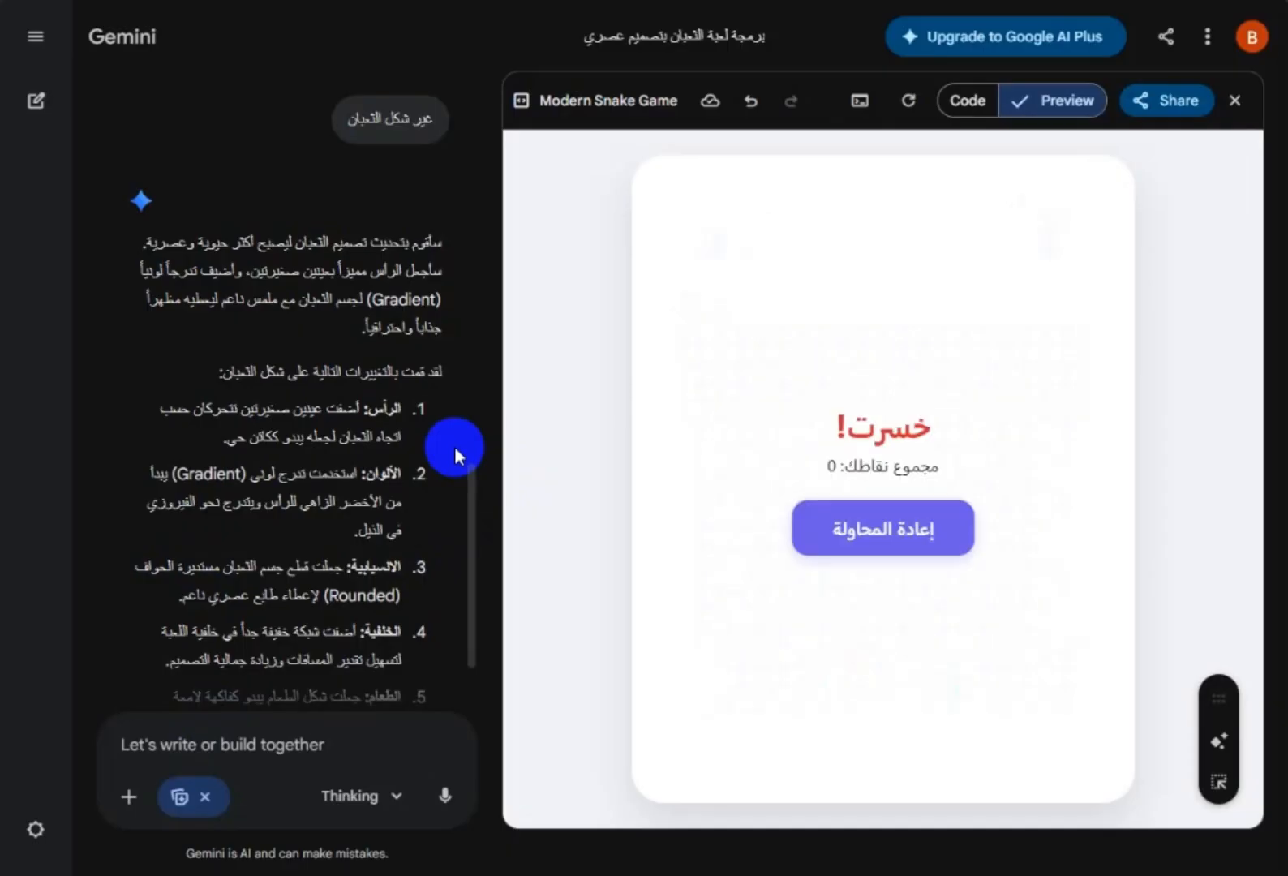
- Restart the redesigned snake game and play another round, guiding the snake to the food
left_click(803, 519)
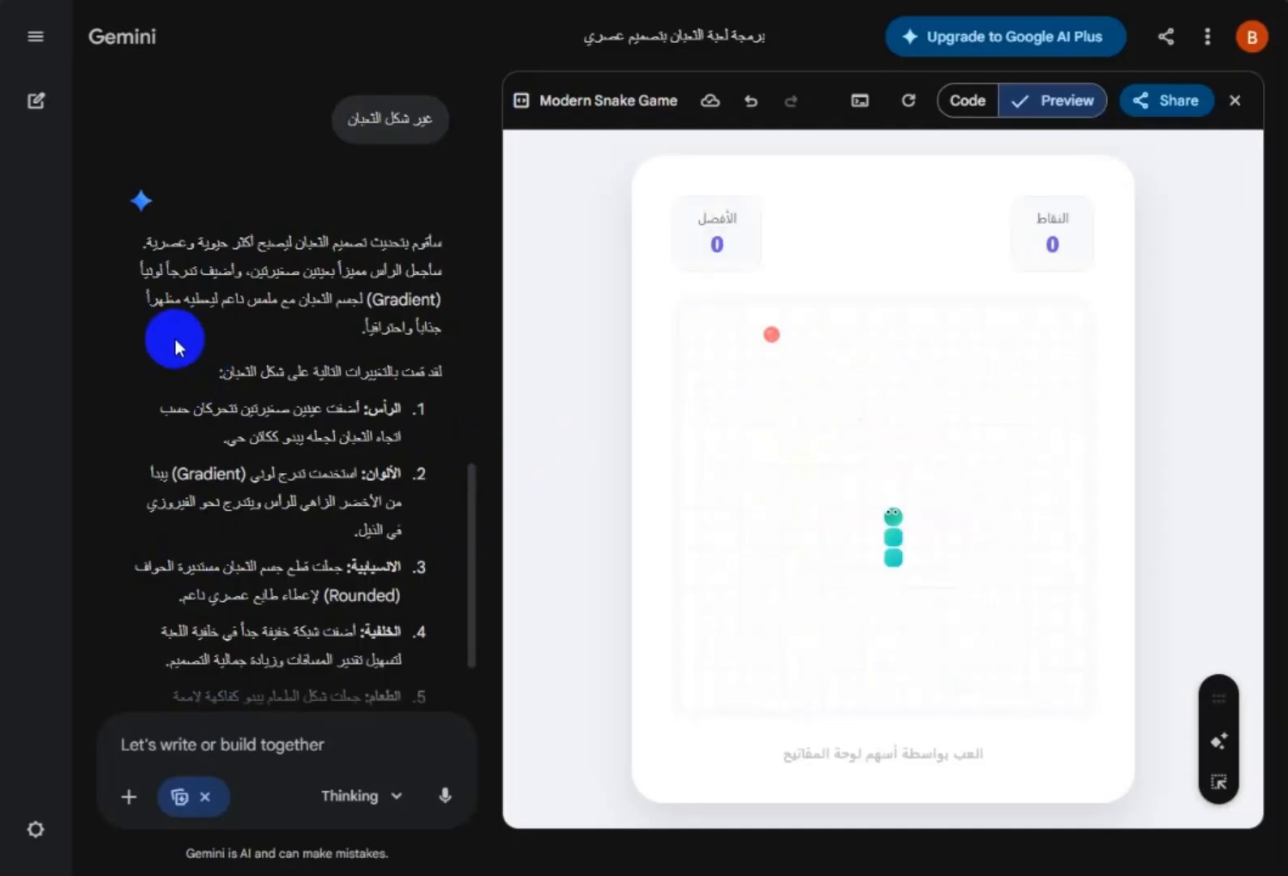
key("Left")
key("Up")
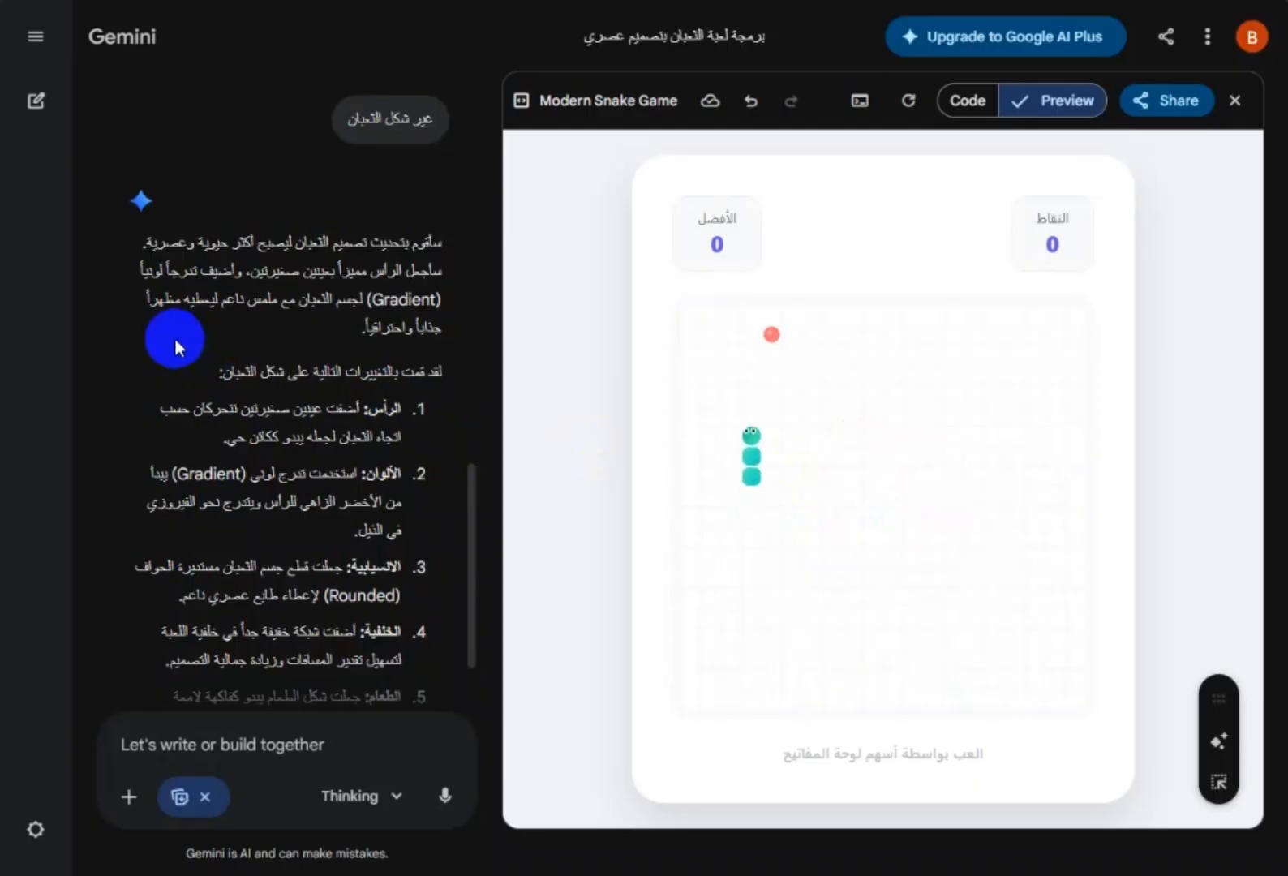
key("Right")
key("Down")
key("Left")
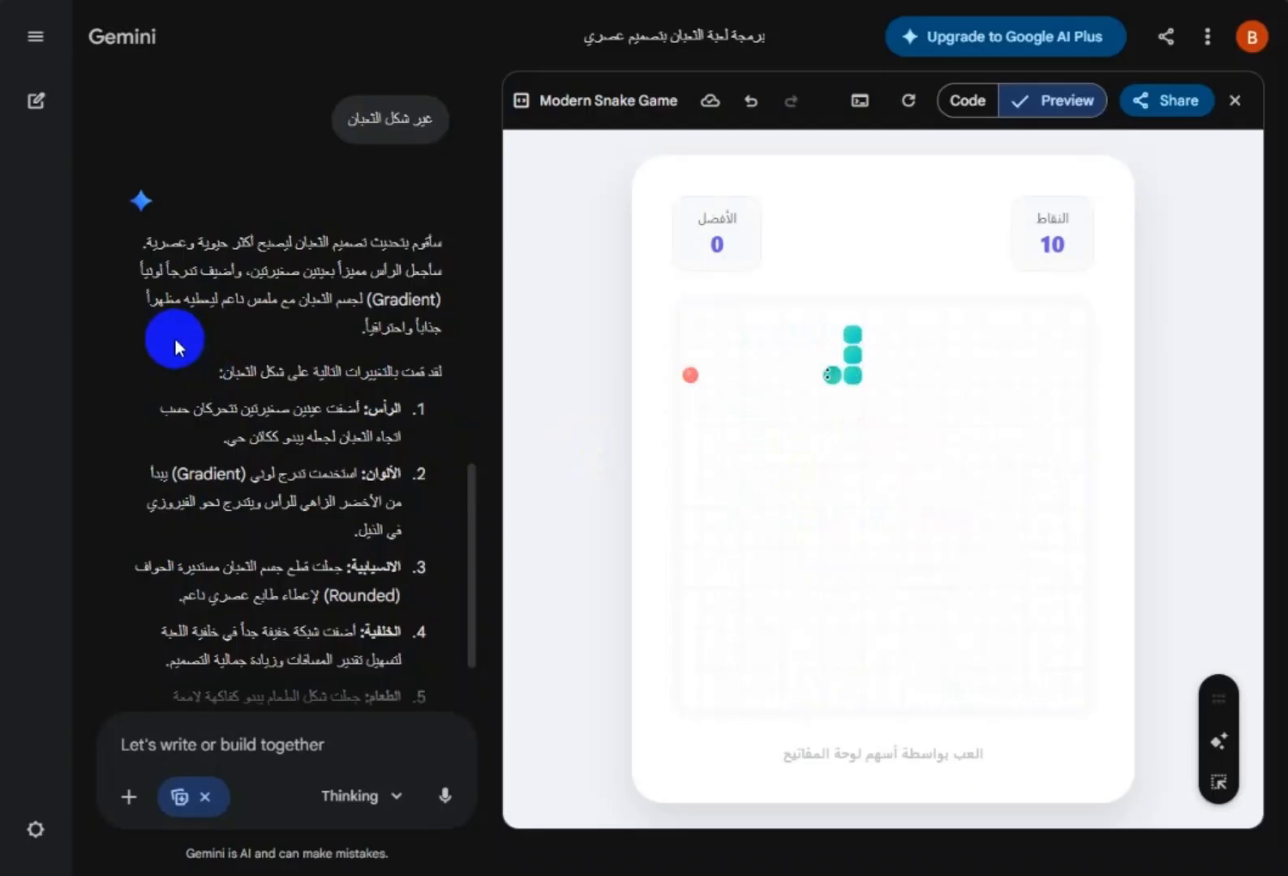
key("Down")
key("Right")
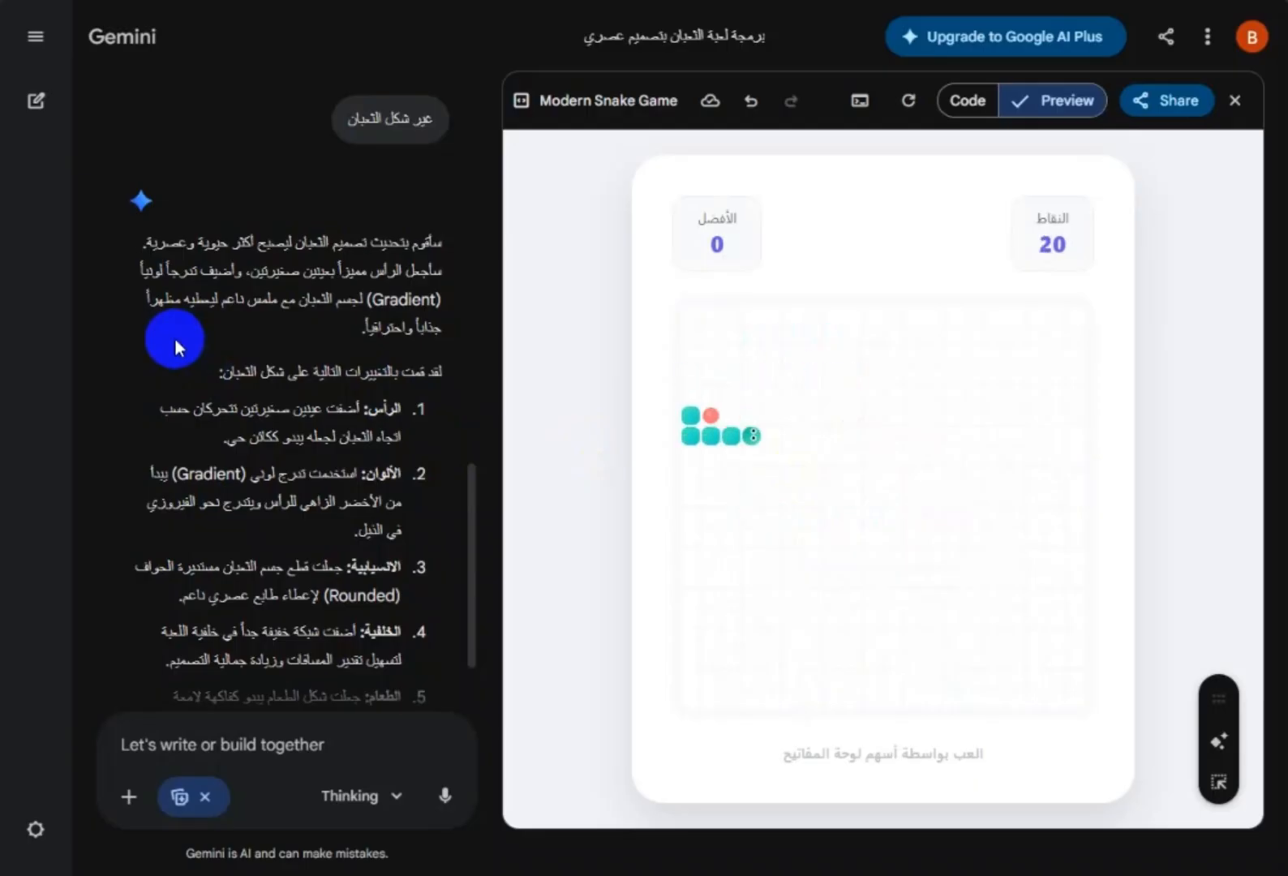
key("Up")
key("Left")
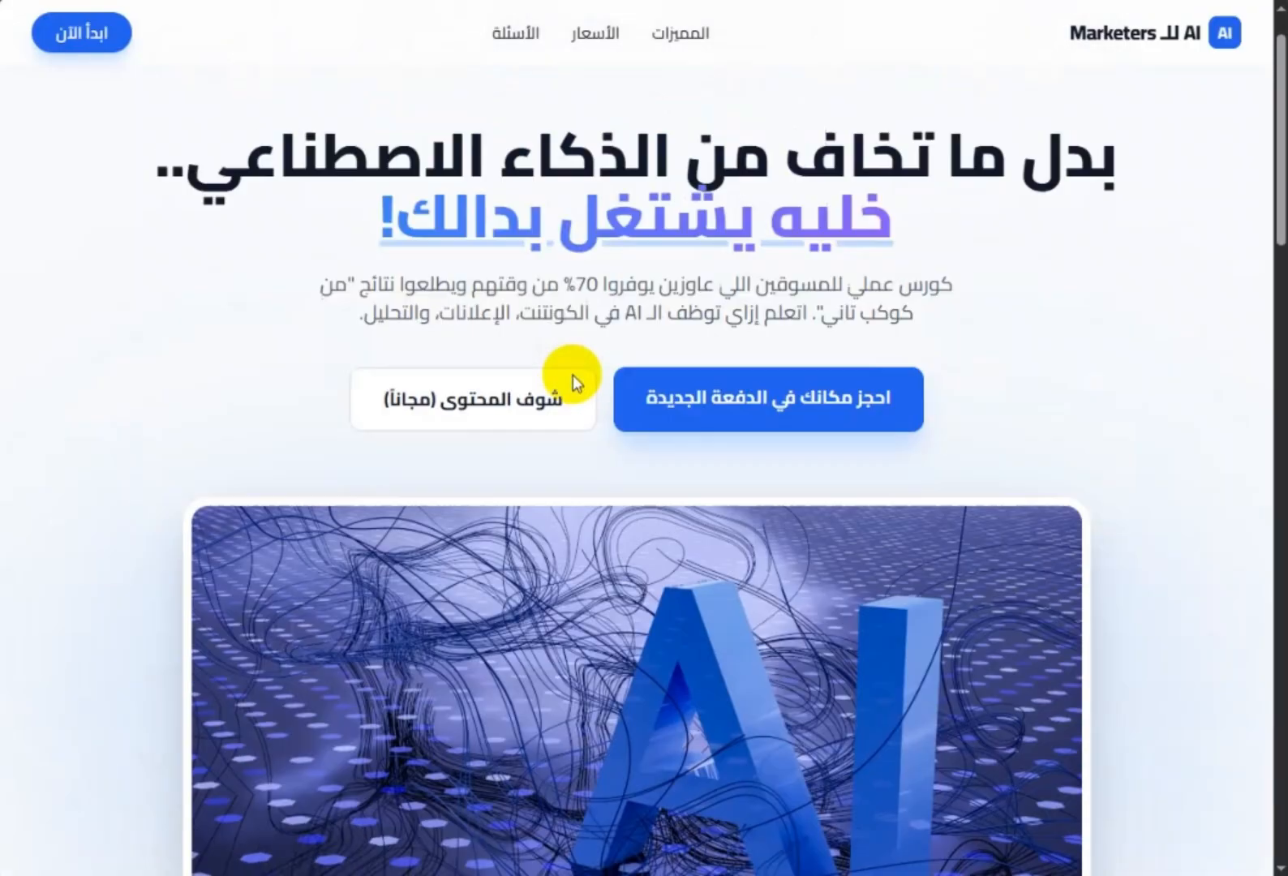
- Look through the AI course landing page for marketers, from the hero section to the features, testimonials and pricing
scroll(572, 374, "down", 12)
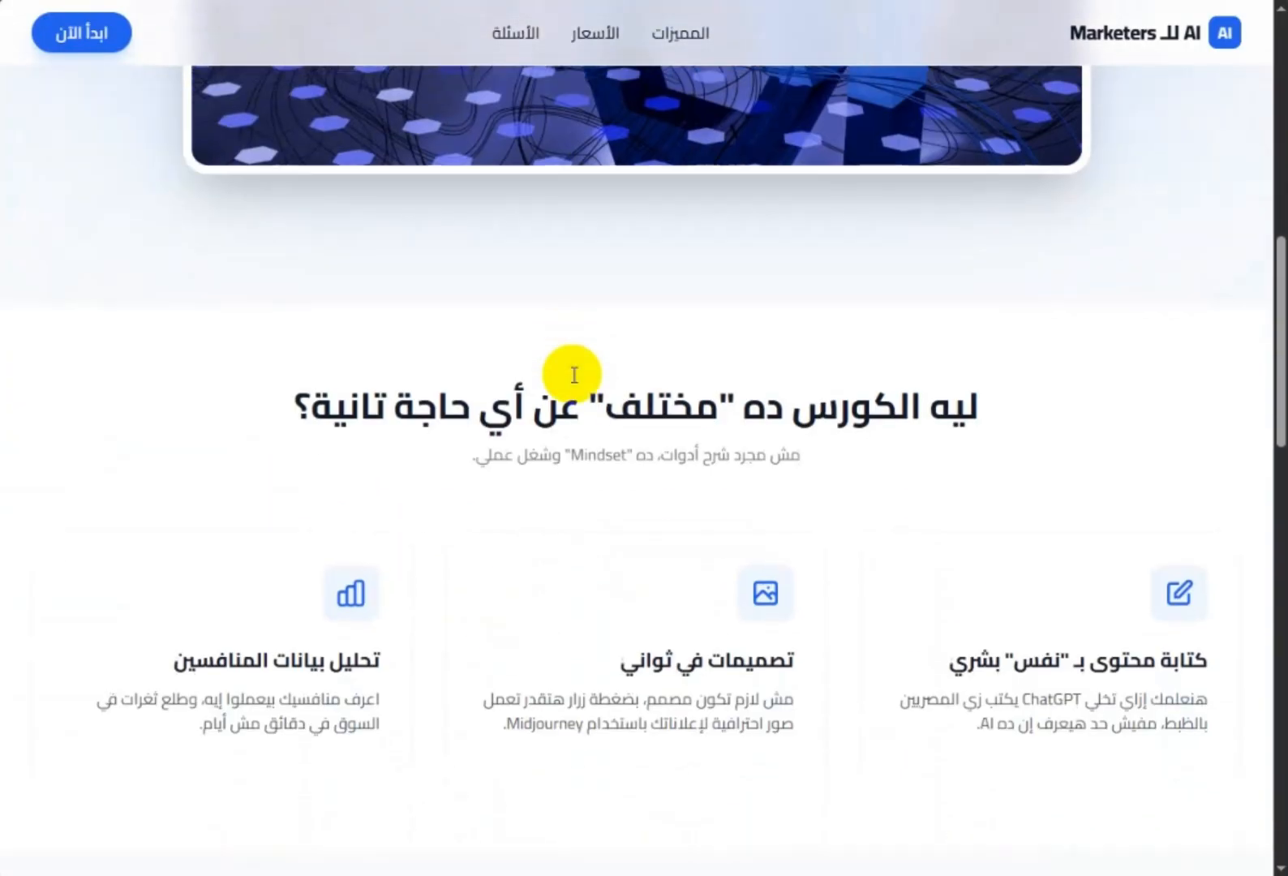
scroll(573, 375, "down", 12)
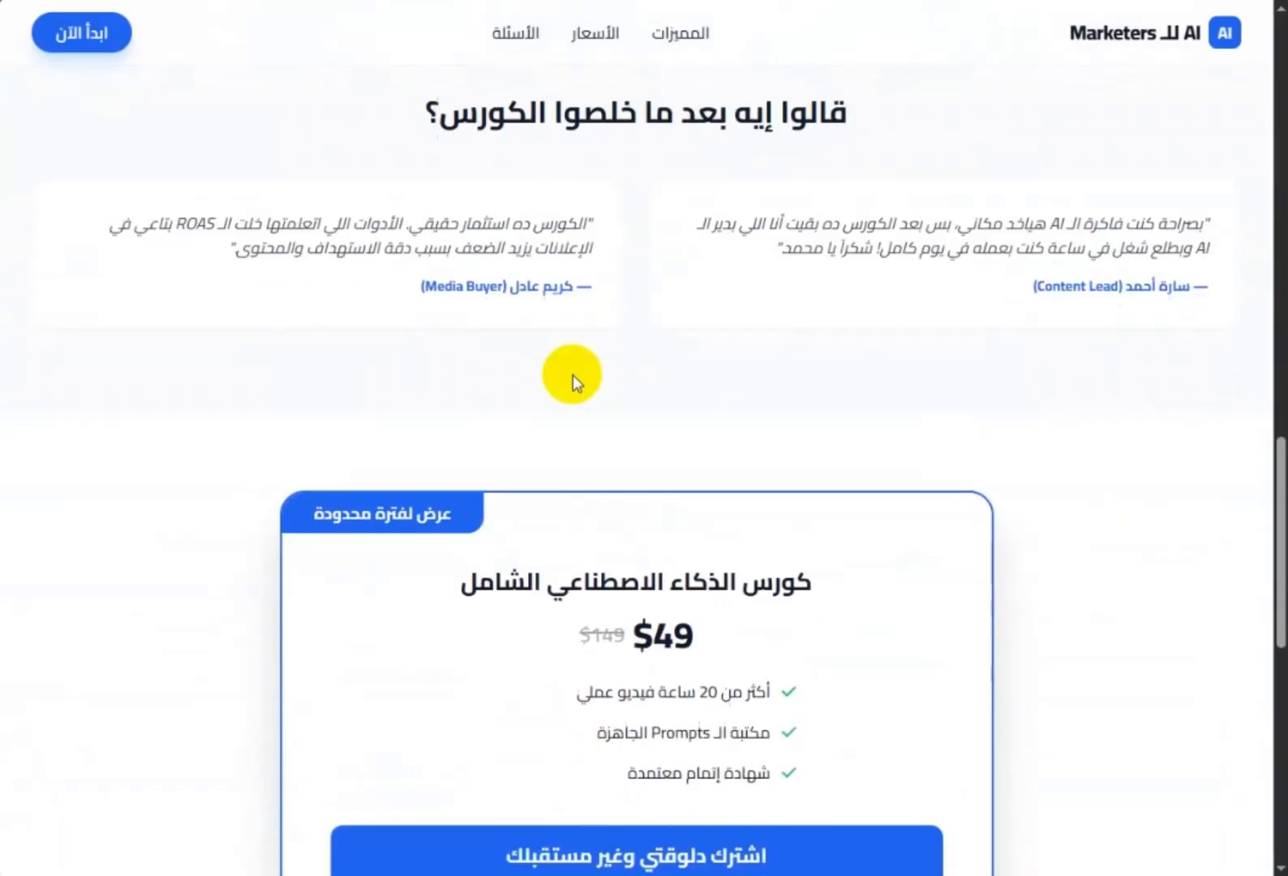
scroll(572, 381, "down", 8)
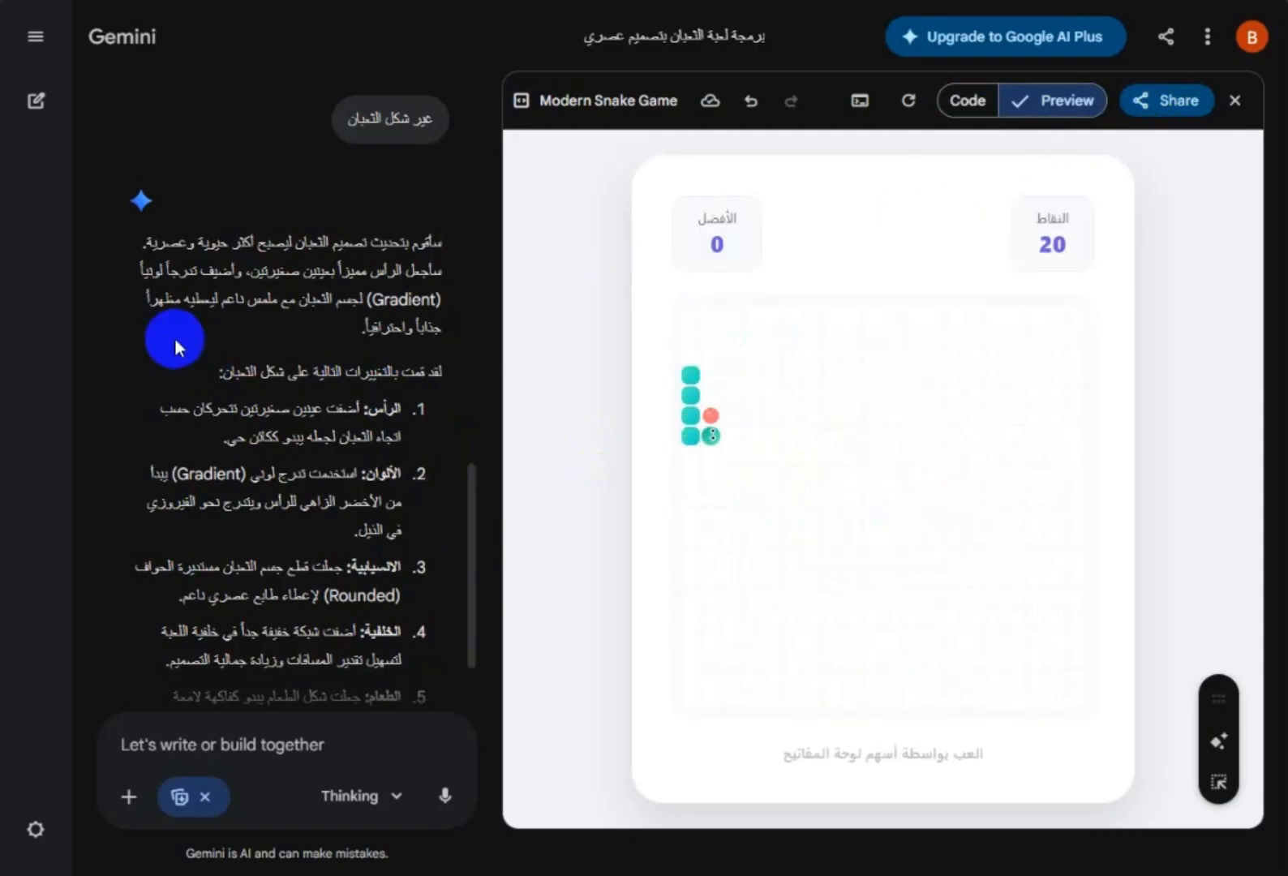
- Finish the snake round in the Gemini Canvas, look at the game's HTML code and return to the game preview
key("Up")
key("Left")
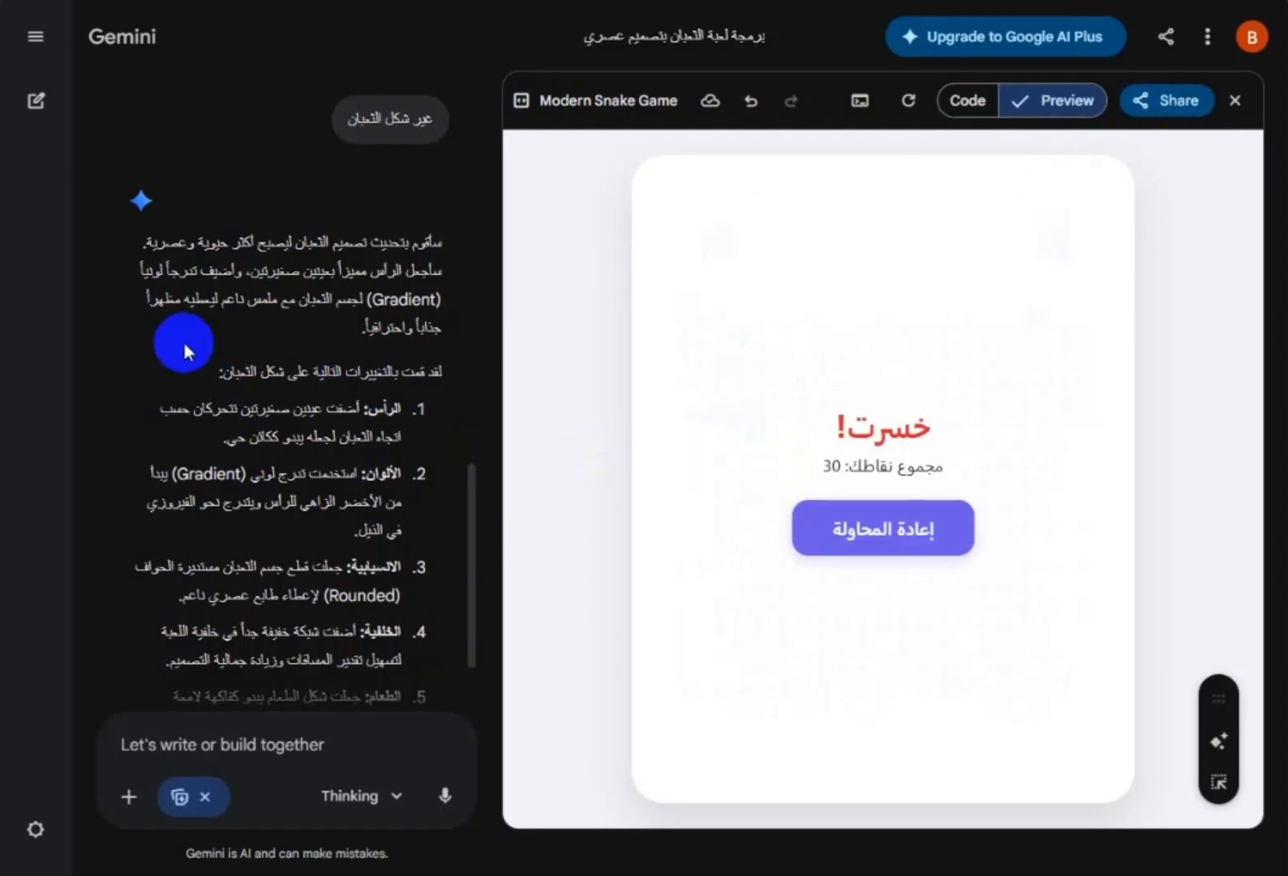
left_click(968, 101)
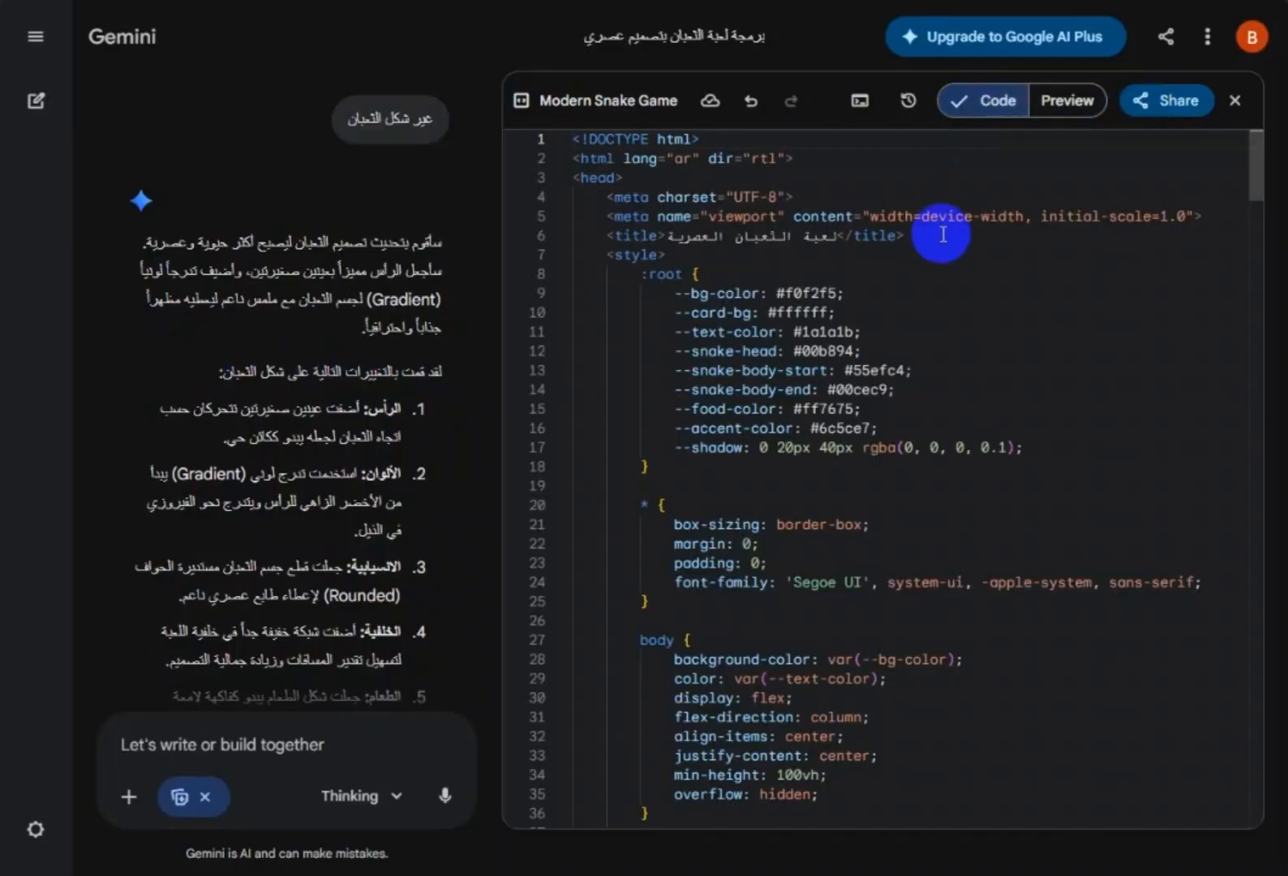
left_click_drag(1256, 167, 1222, 103)
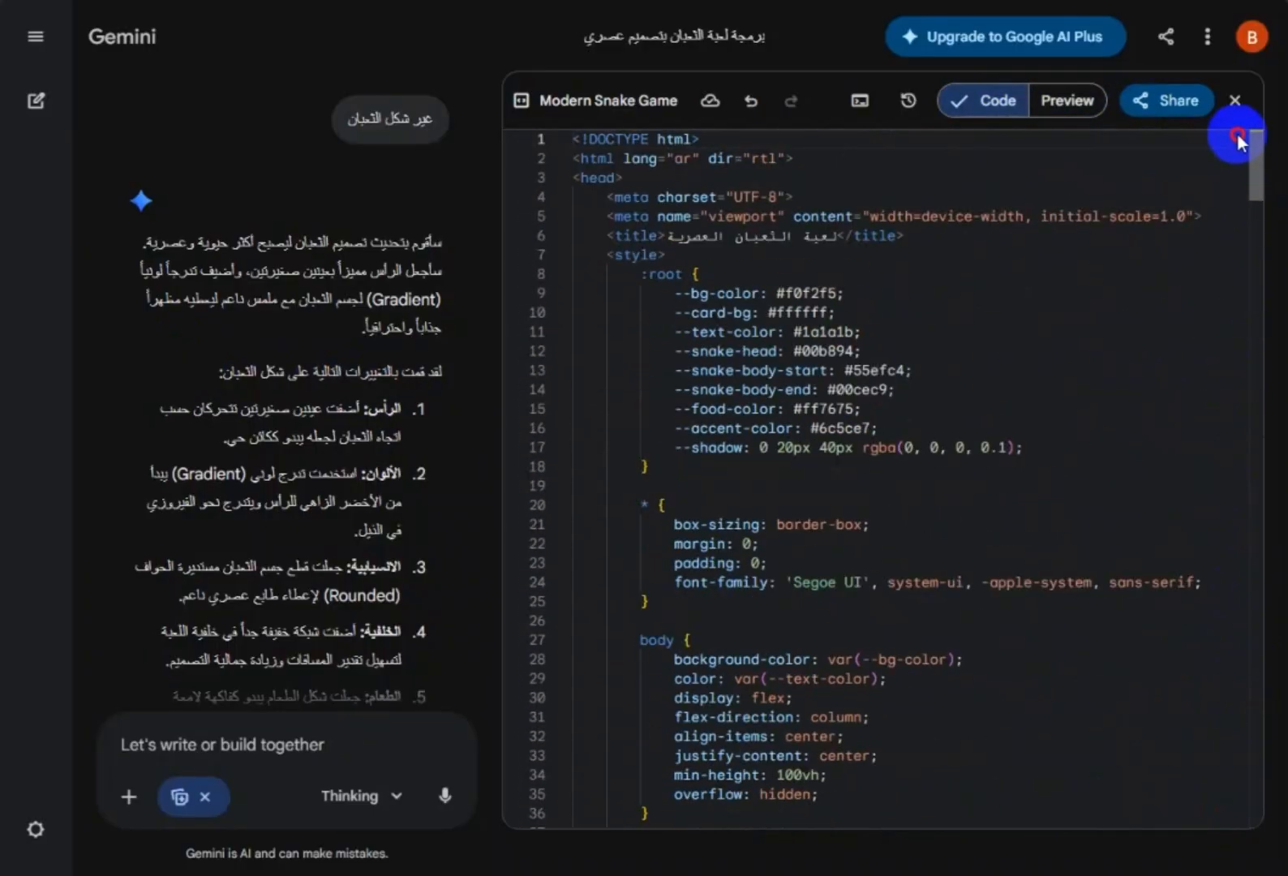
left_click(1067, 100)
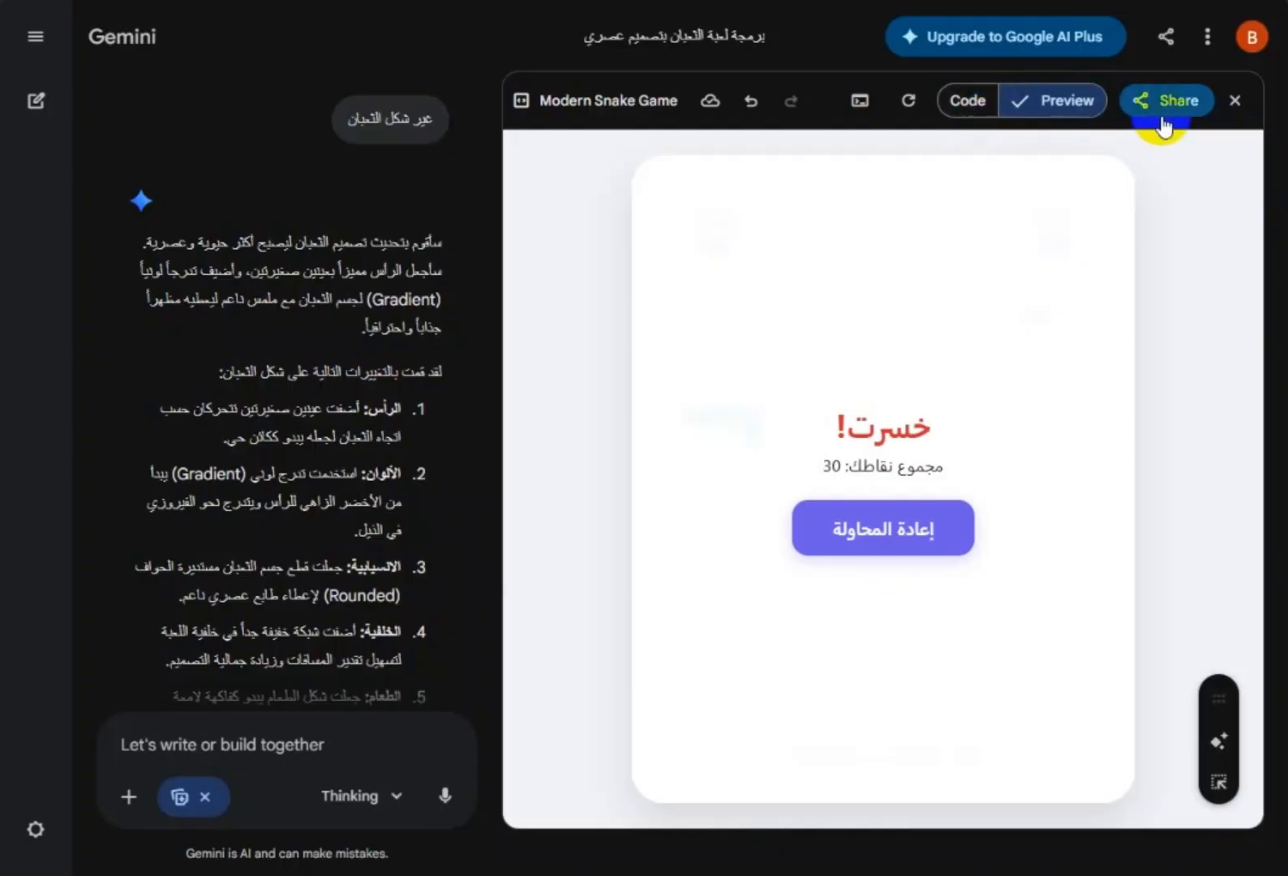
- Look at the sharing options for the game and the chat's options, and close the Canvas panel
left_click(1164, 109)
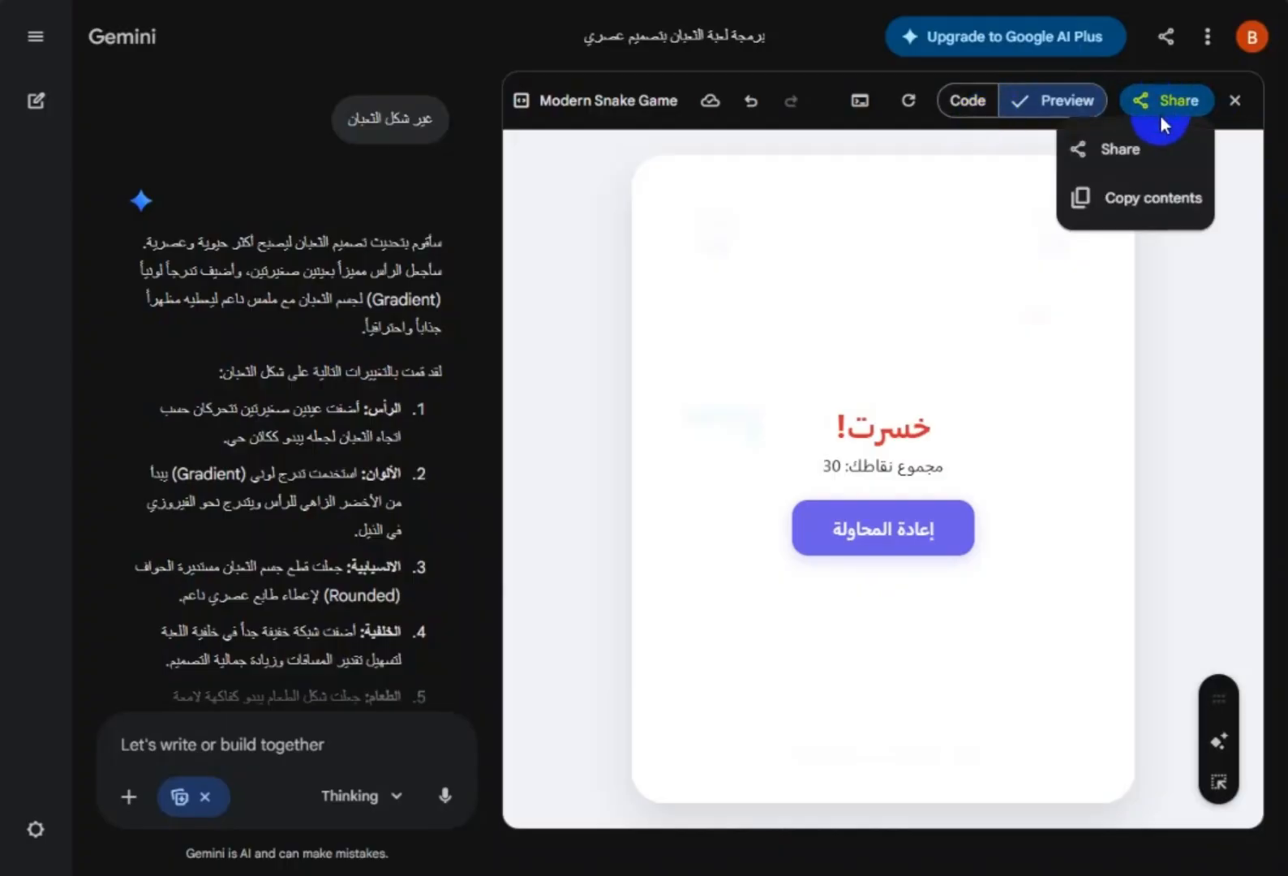
left_click(1166, 110)
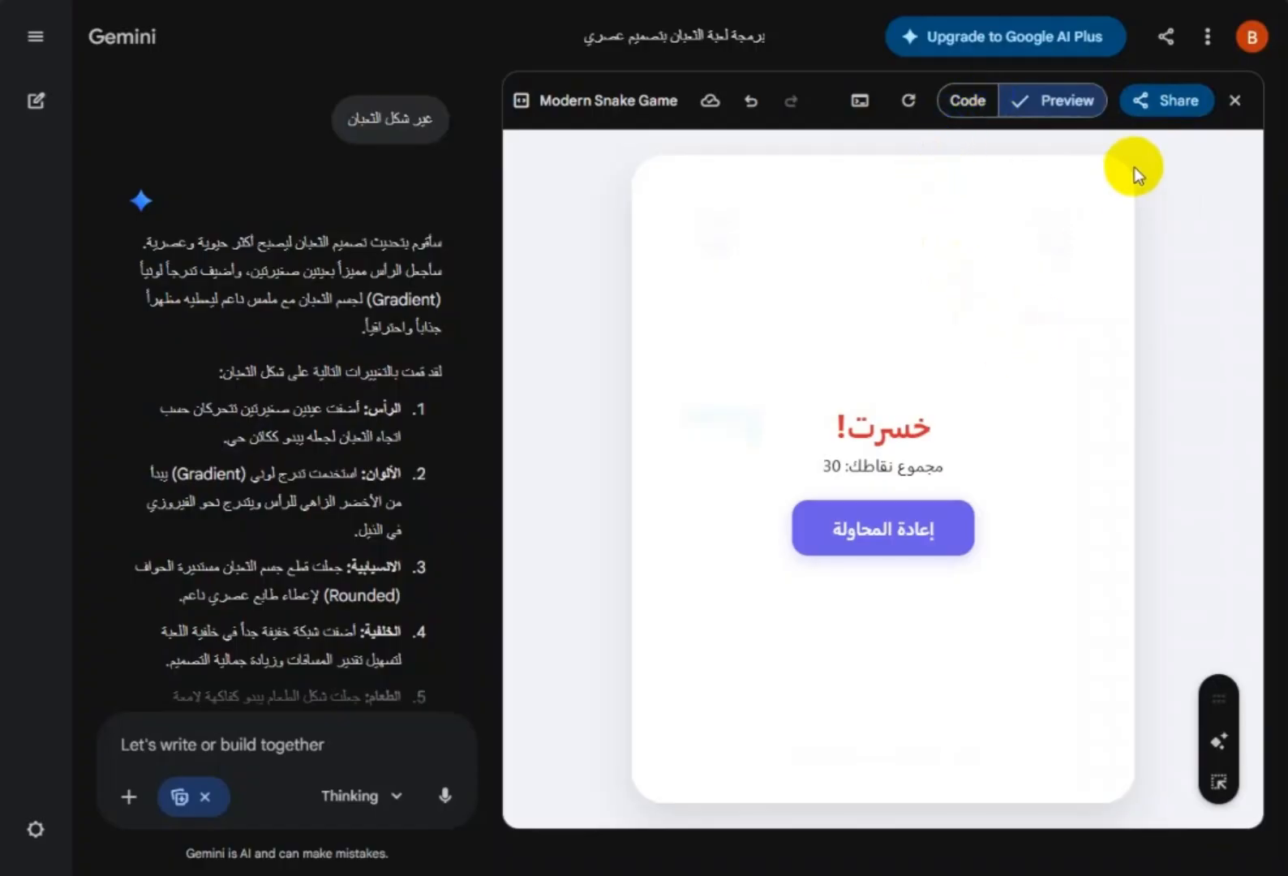
left_click(1207, 37)
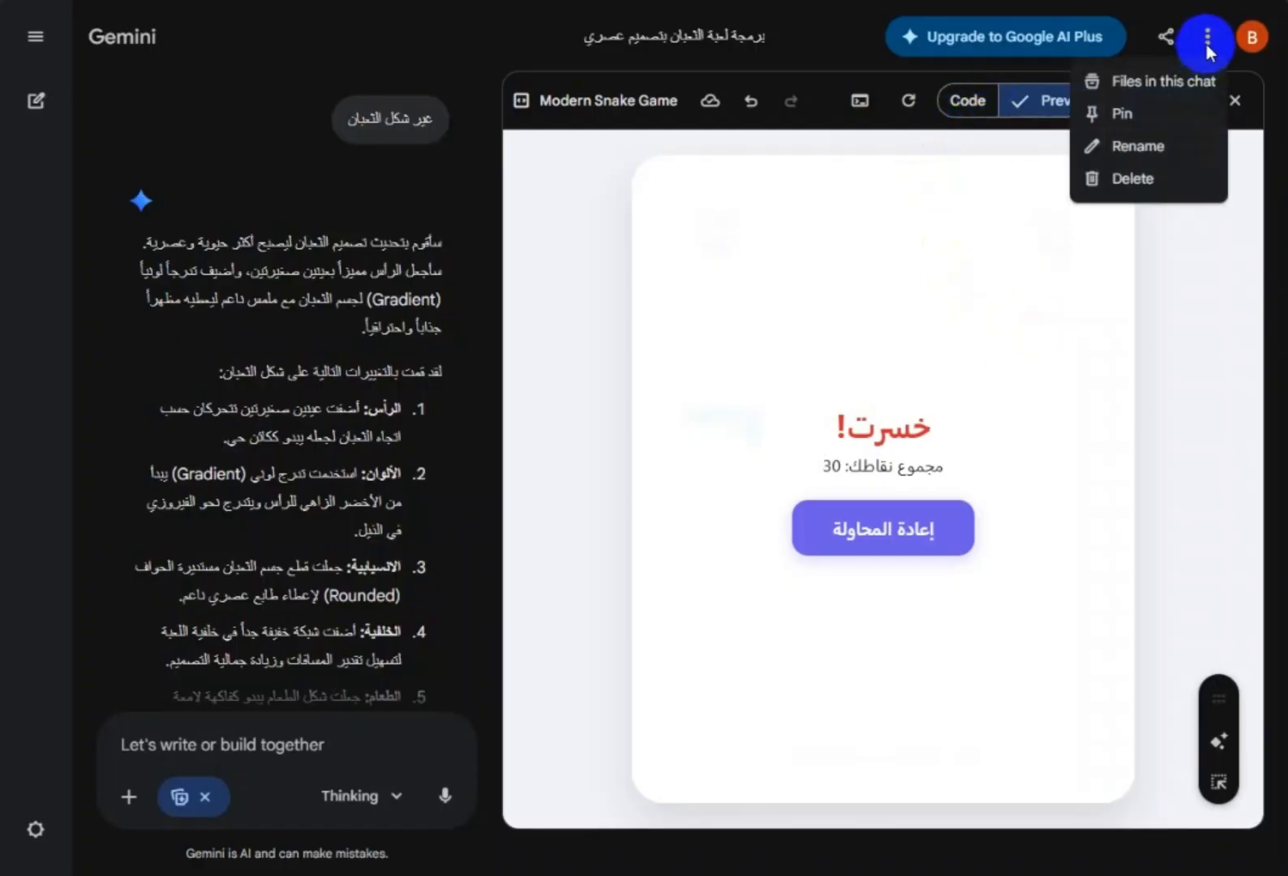
left_click(1207, 46)
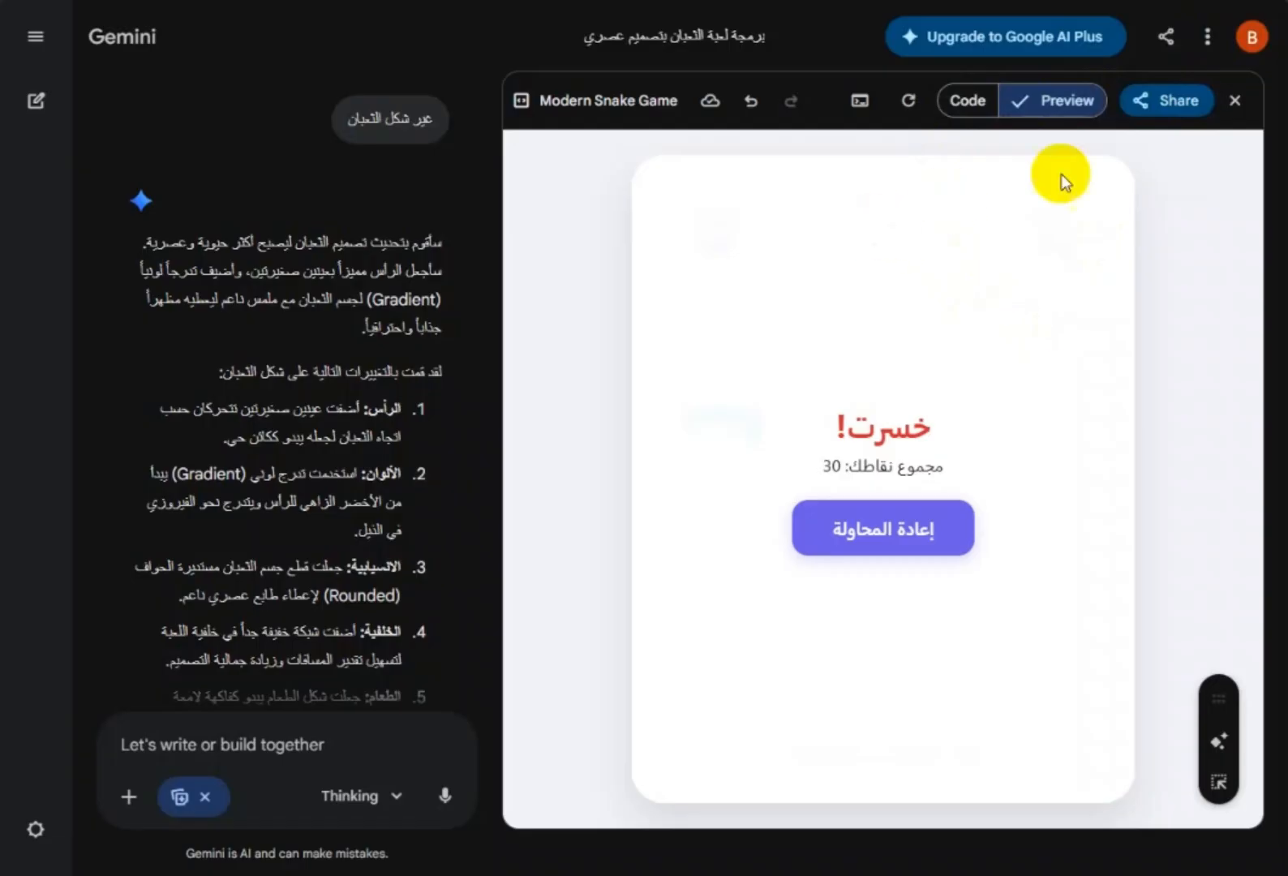
left_click(1240, 109)
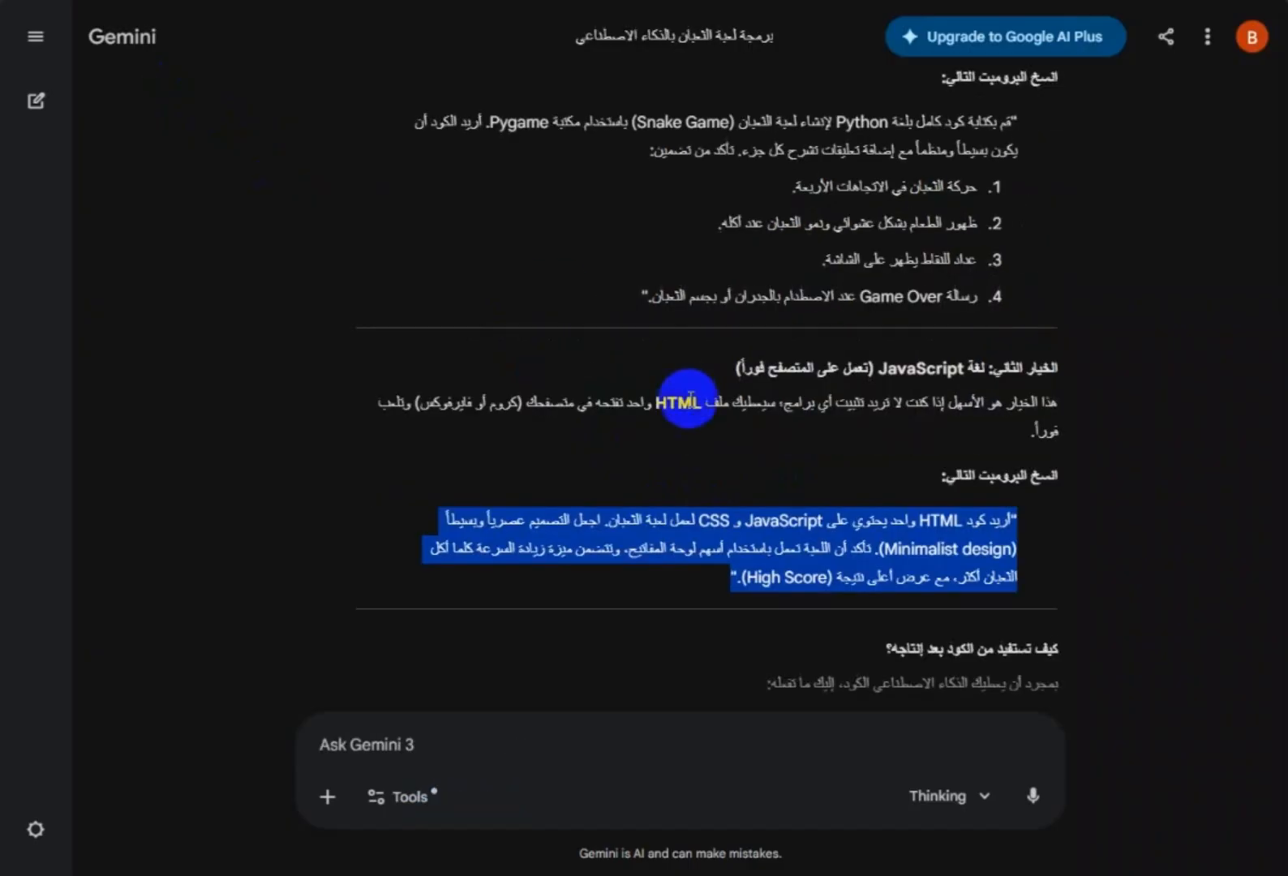
- In the chat that wrote the snake prompt, send the request "اريد برومت احترافي لعمل خطة محتوى اسبوع لصانع محتوى تقني"
scroll(742, 486, "down", 5)
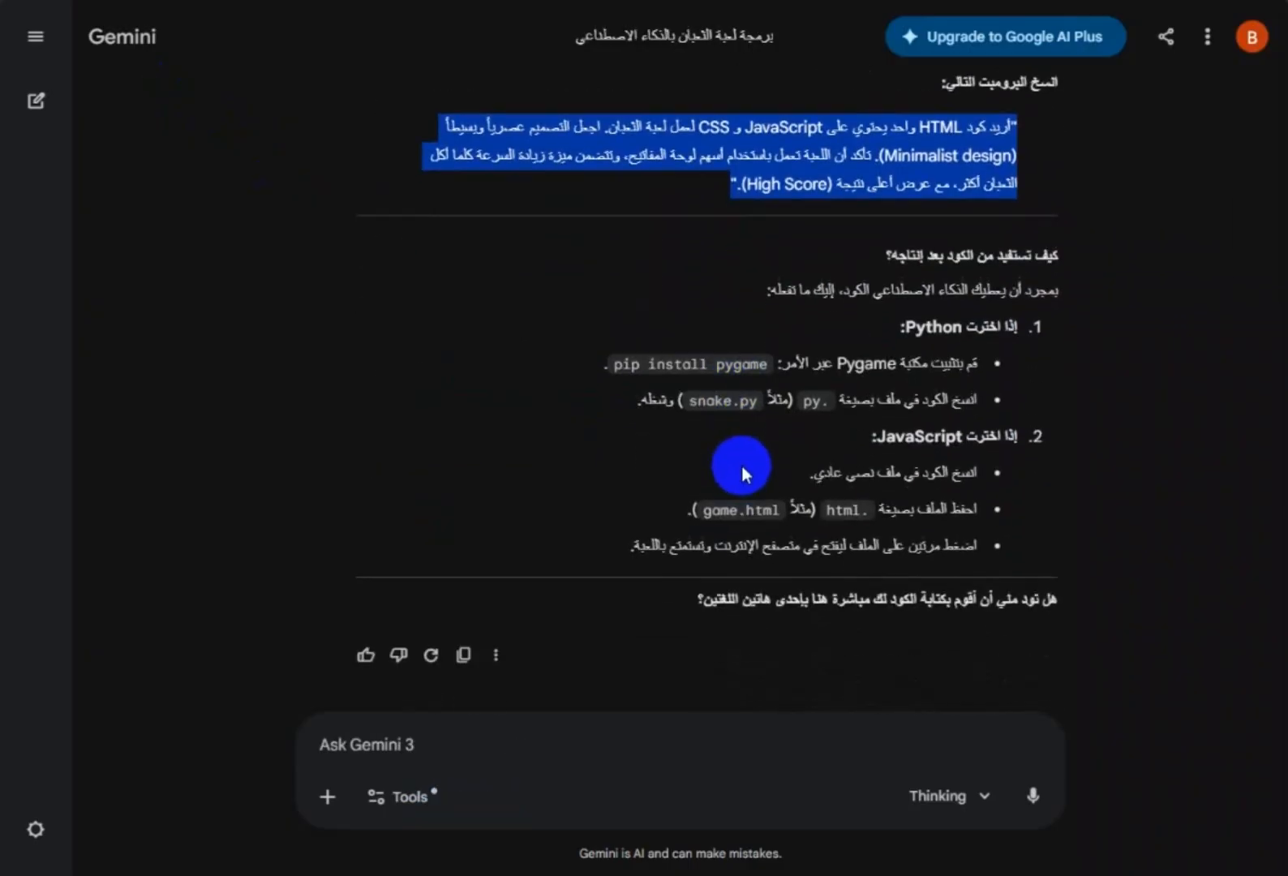
left_click(680, 427)
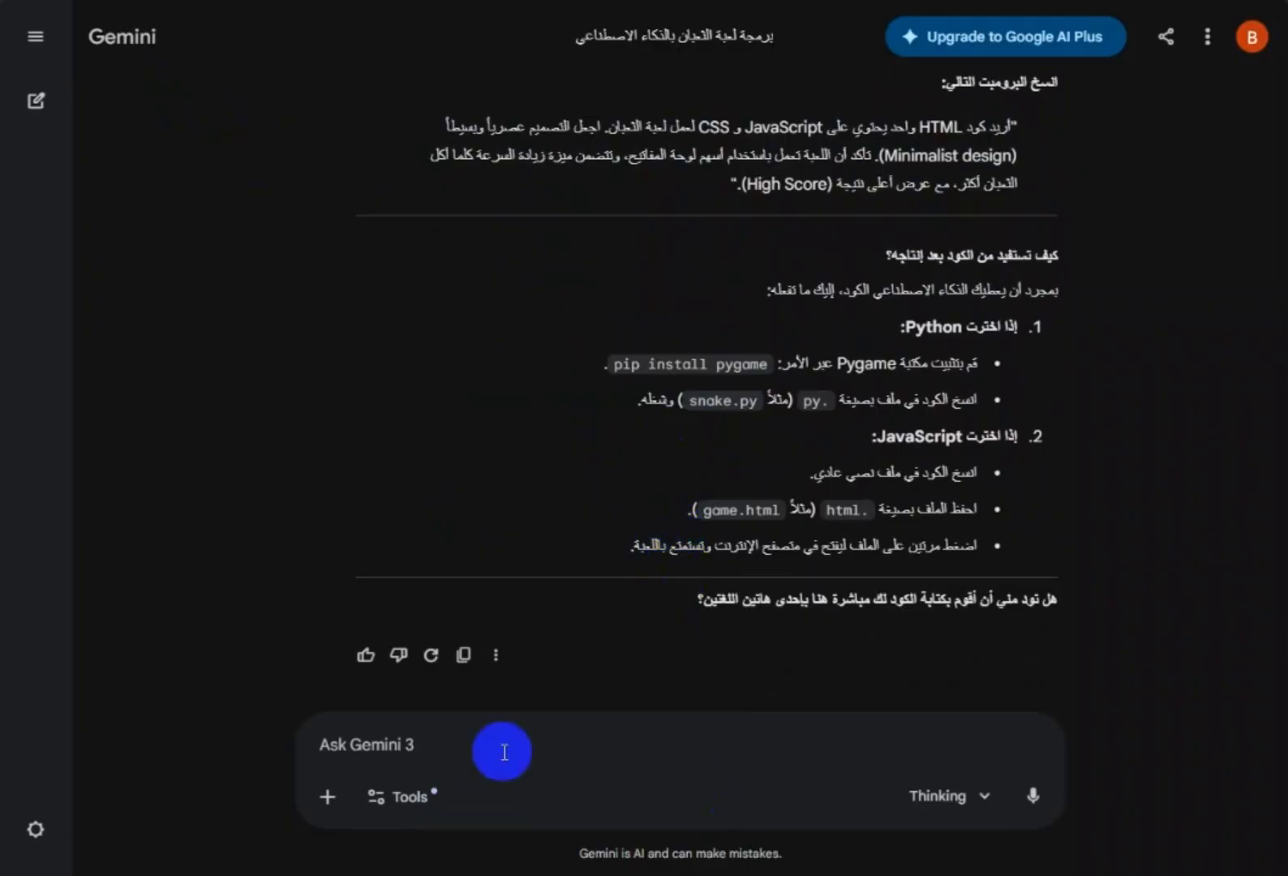
type("أ")
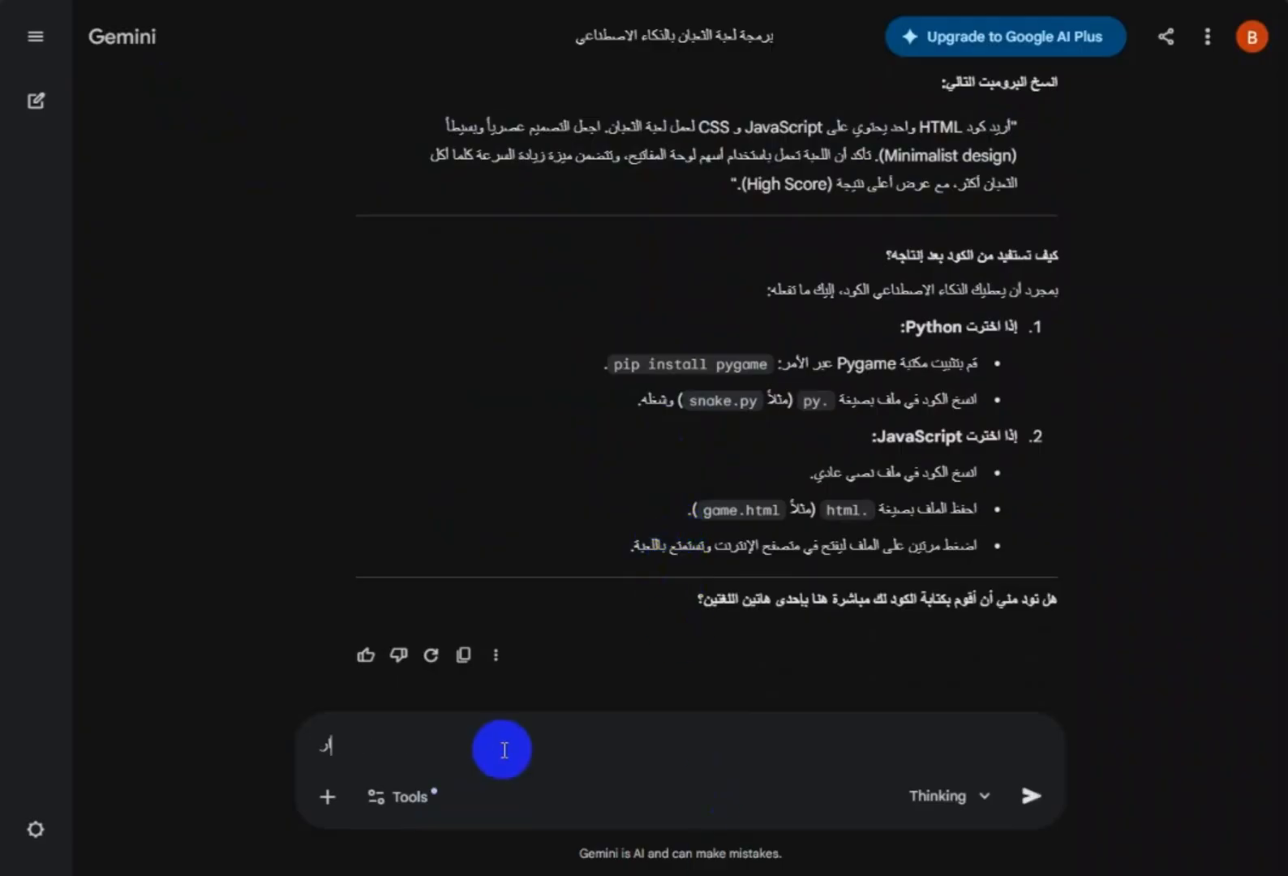
type("ريد برومت احترافي")
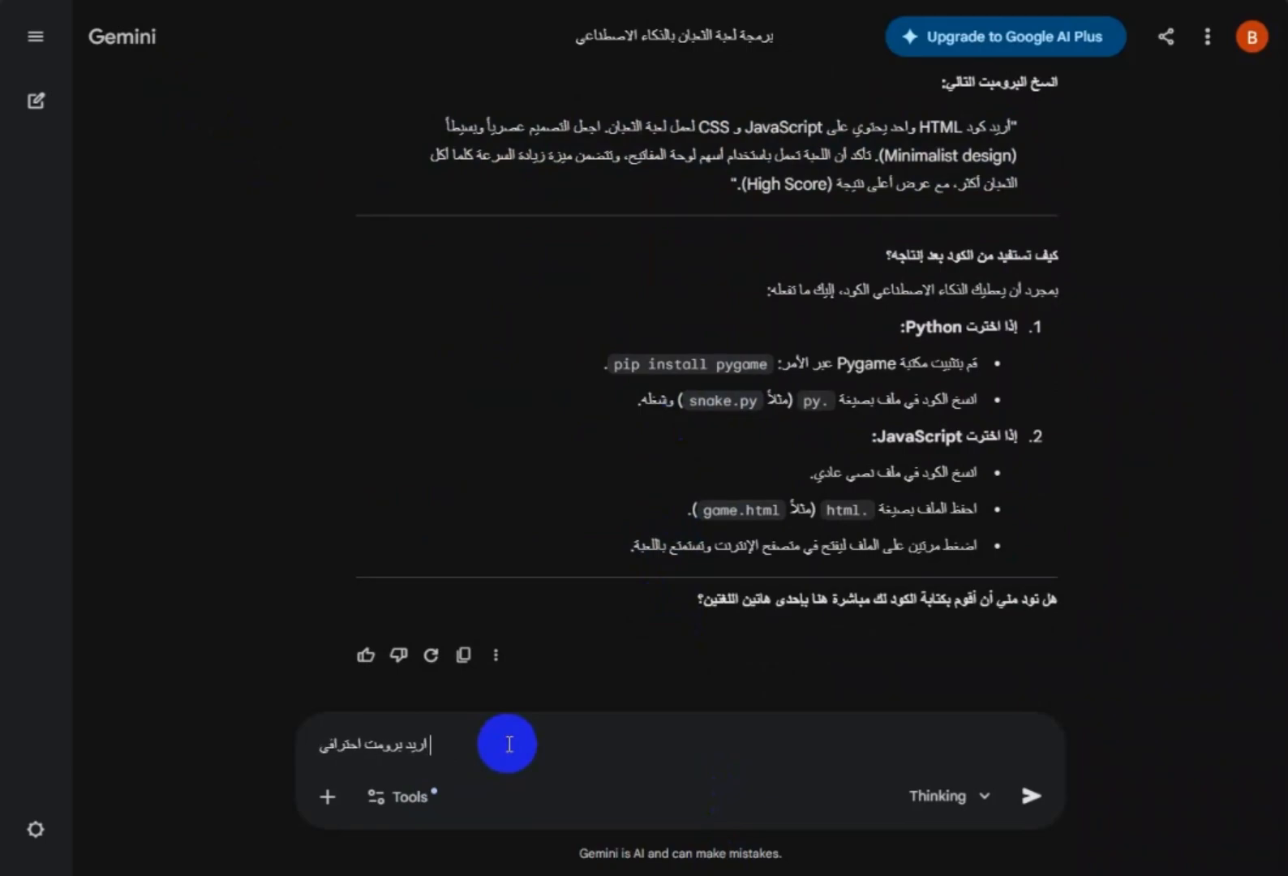
type(" لعمل خطة مح")
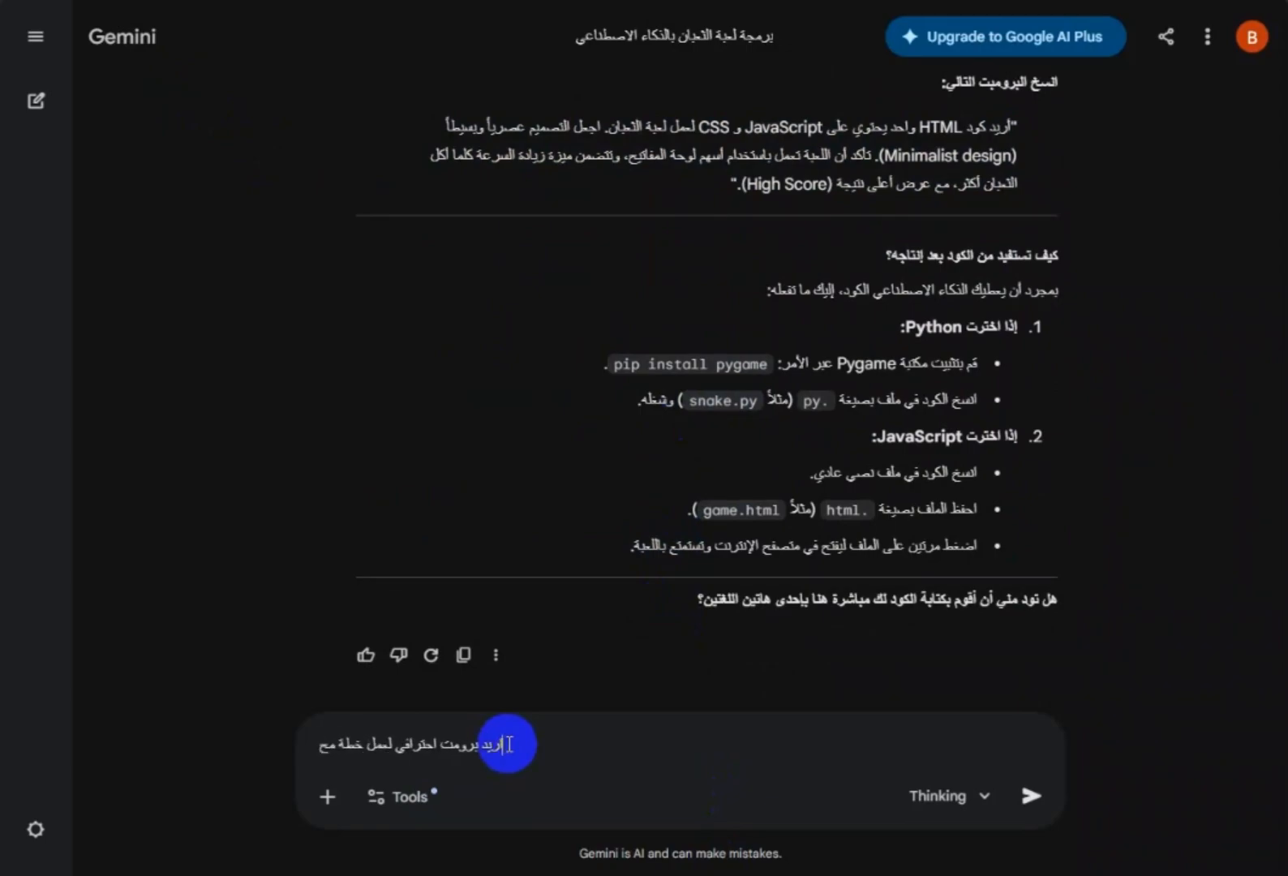
type("توى اسبوع")
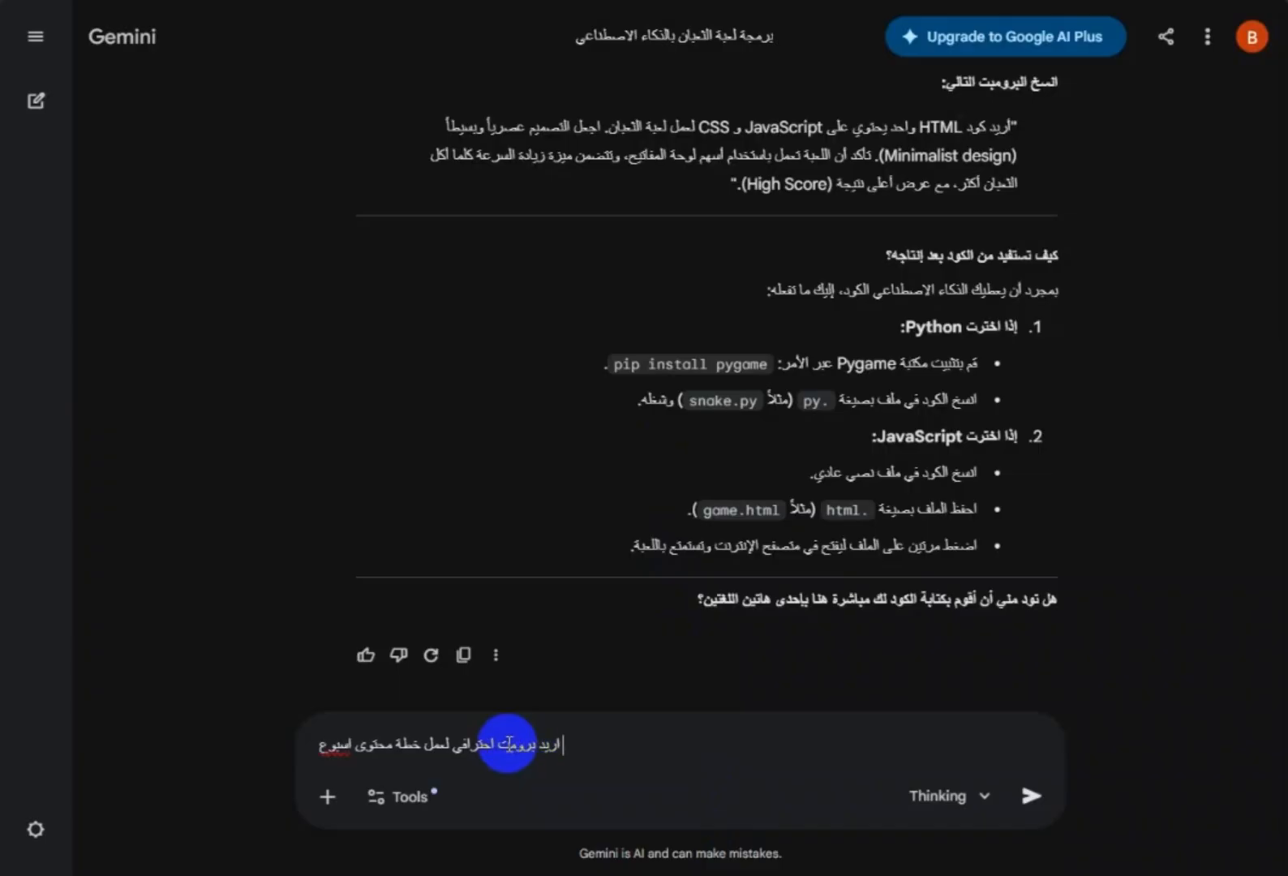
type(" لصانع")
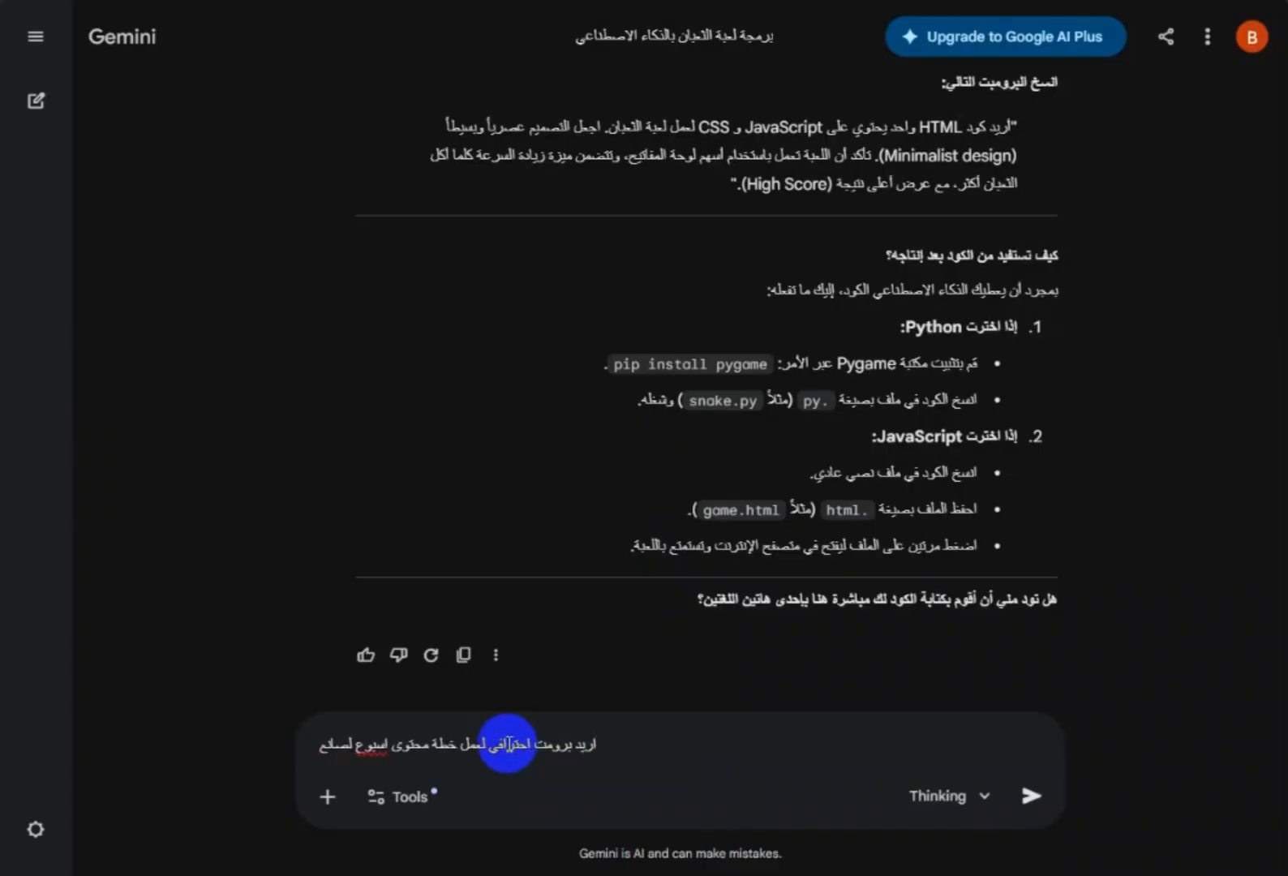
type(" محتوى تقني")
key("Return")
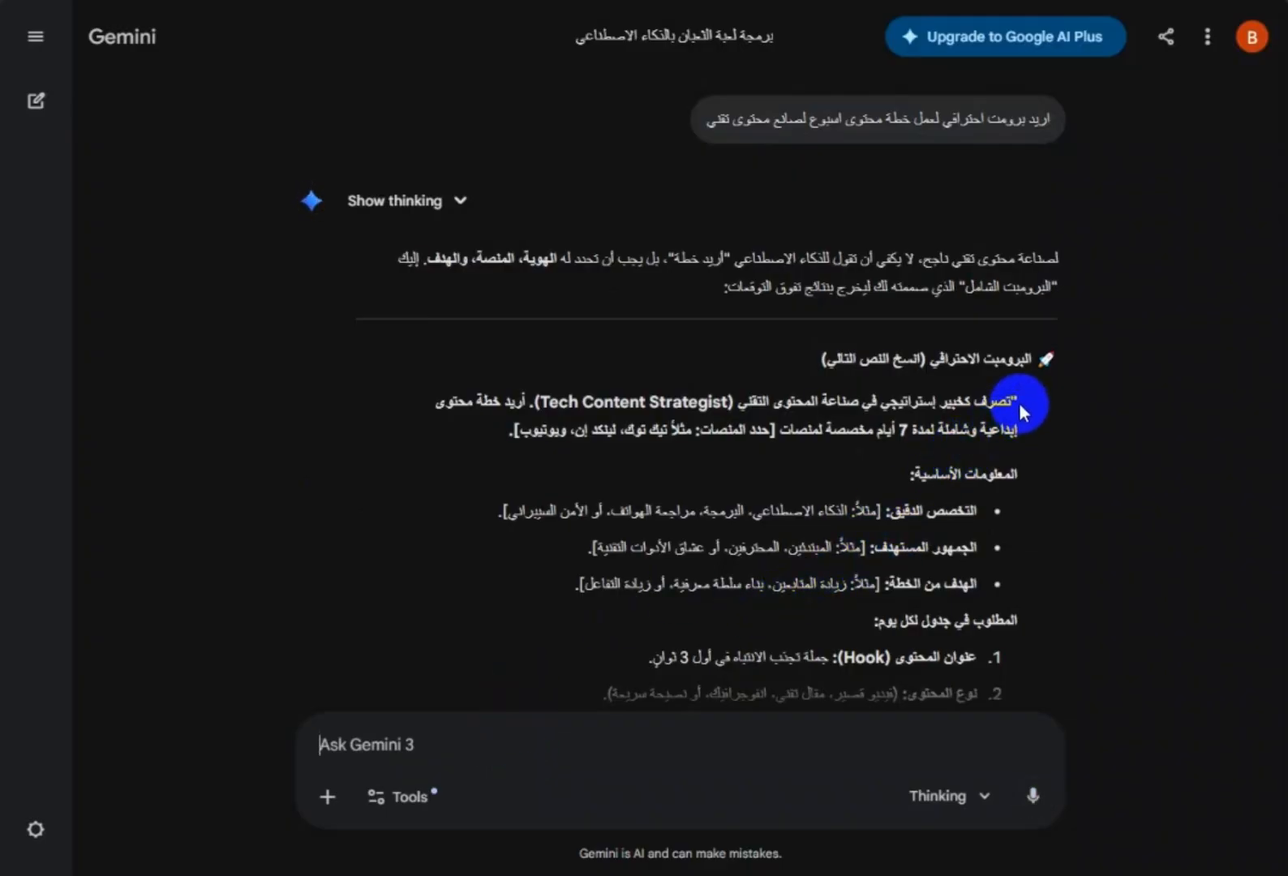
- Read through the generated weekly tech content plan answer and copy its full professional prompt, from the strategist role to the additional note
scroll(1018, 402, "down", 1)
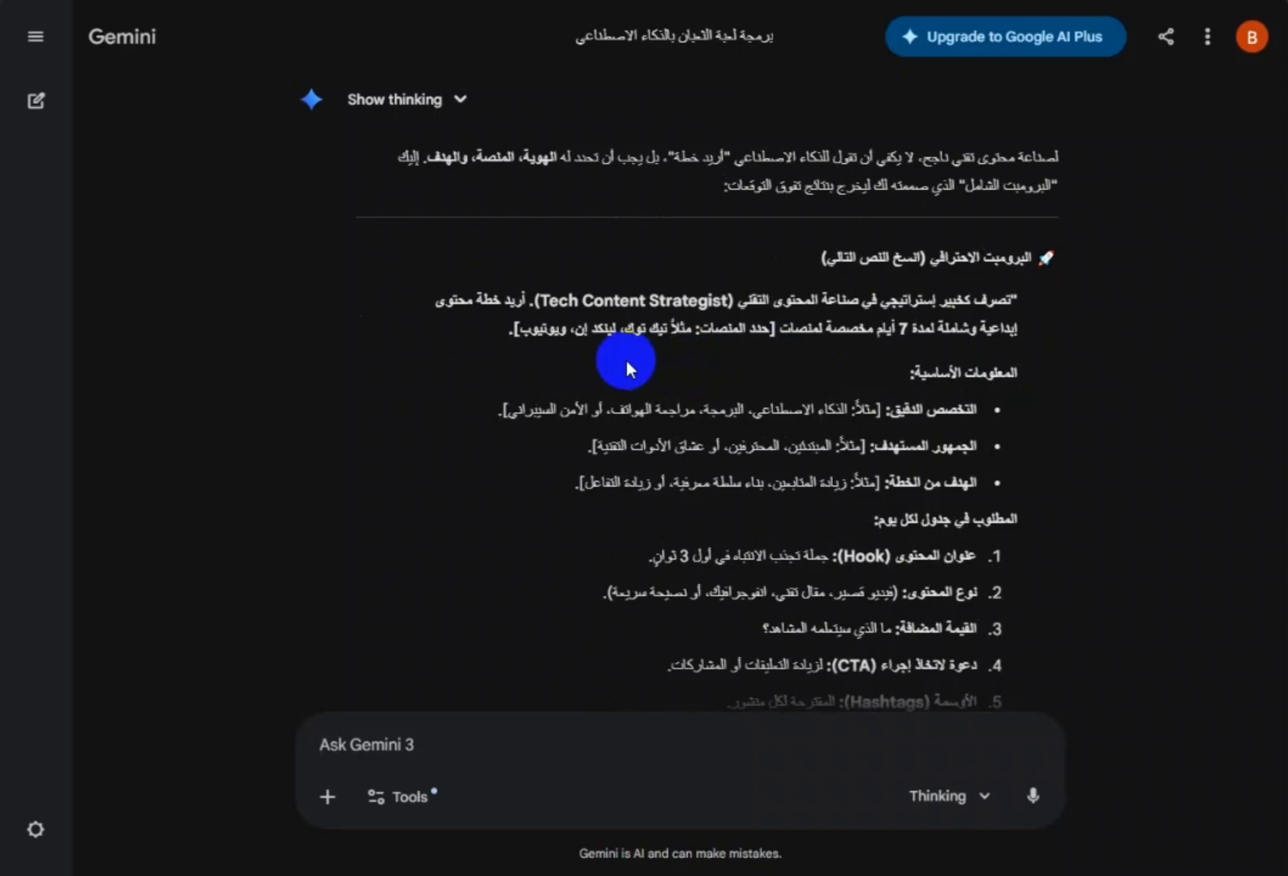
scroll(627, 364, "down", 2)
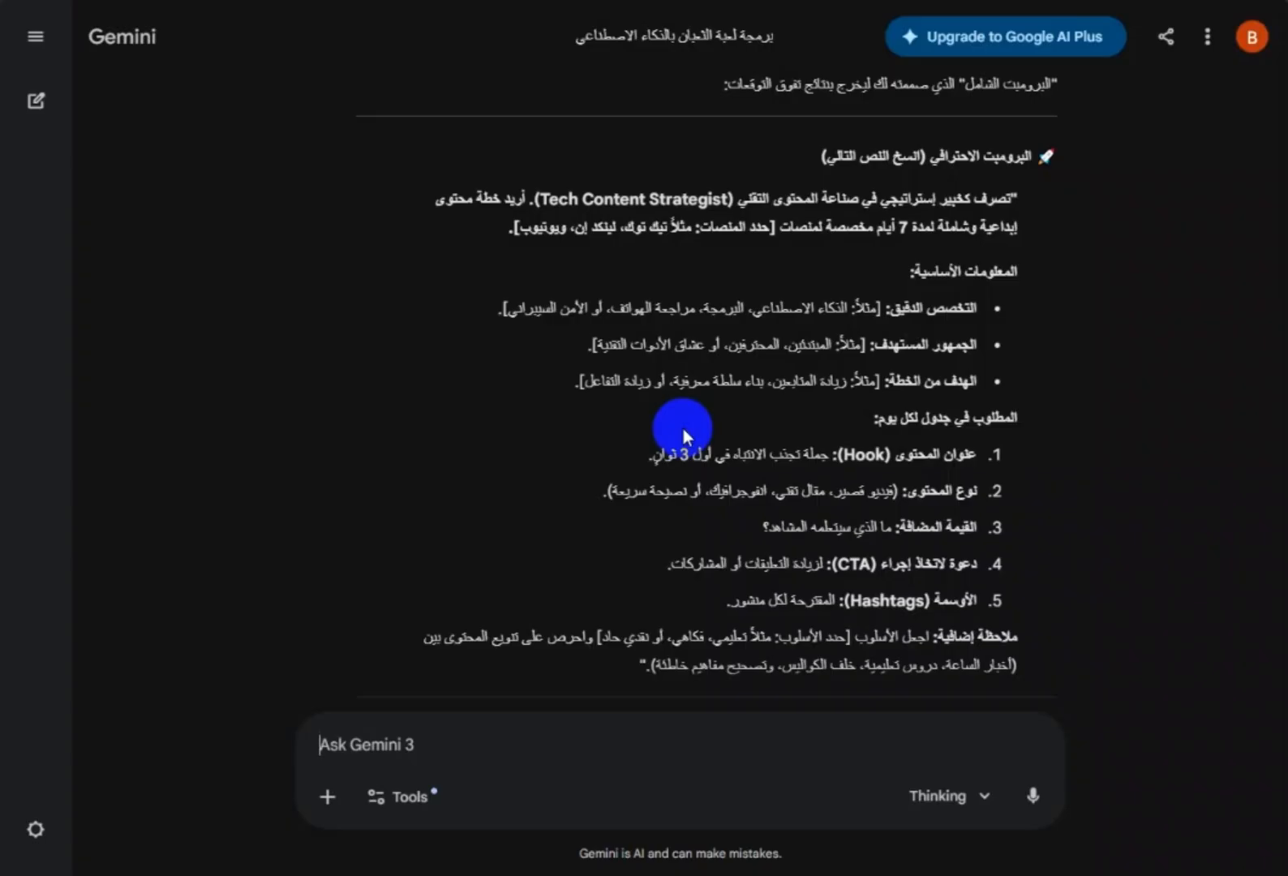
scroll(683, 429, "down", 1)
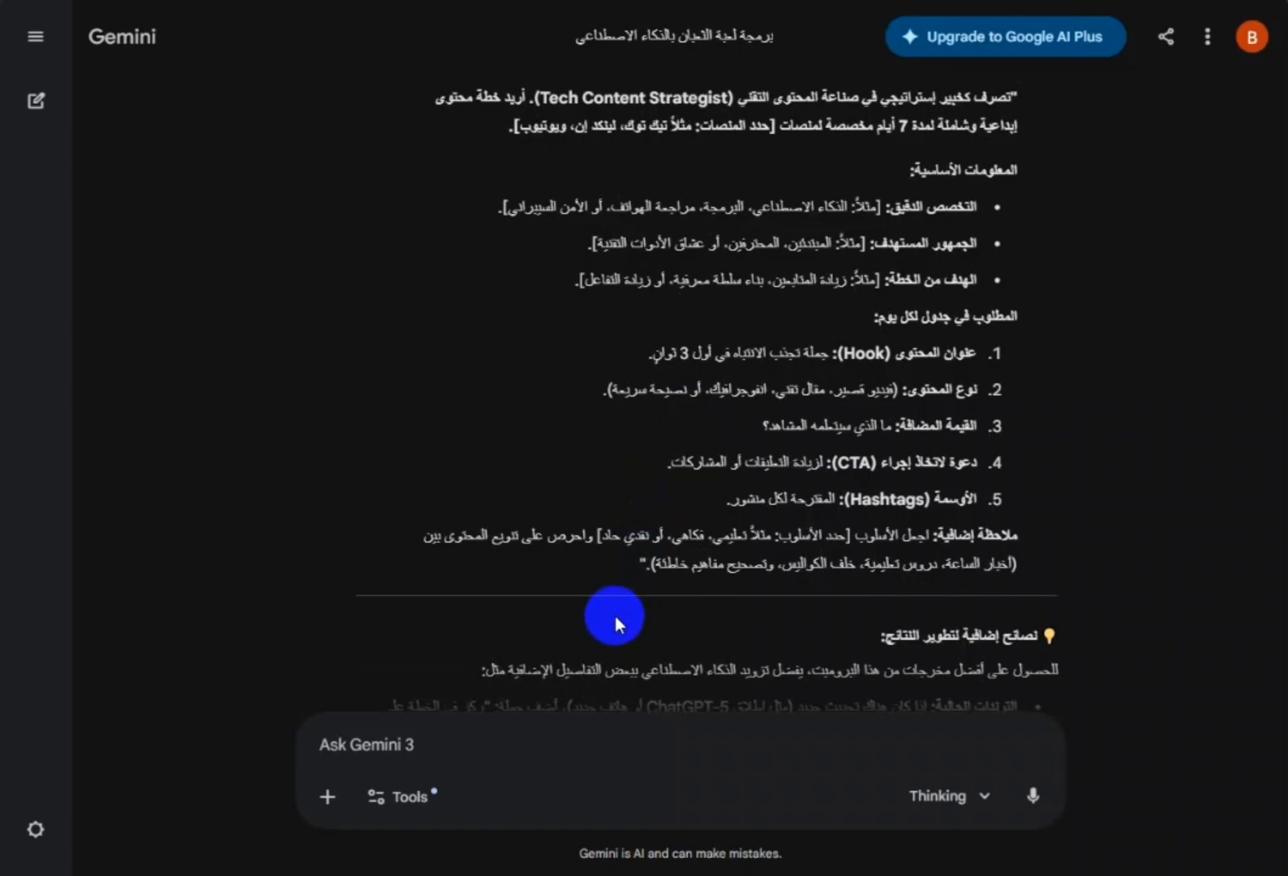
scroll(615, 622, "down", 1)
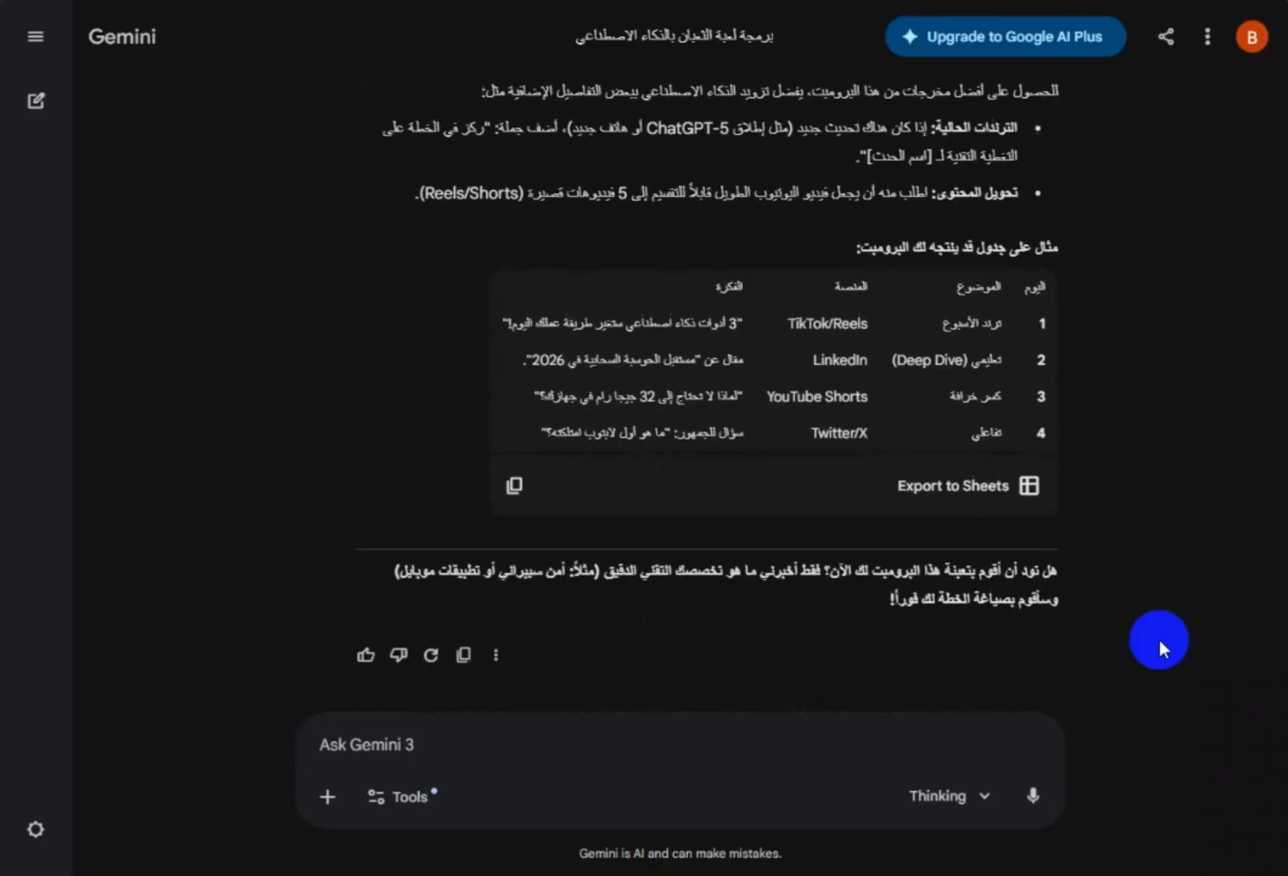
scroll(1159, 639, "up", 5)
scroll(1159, 639, "up", 2)
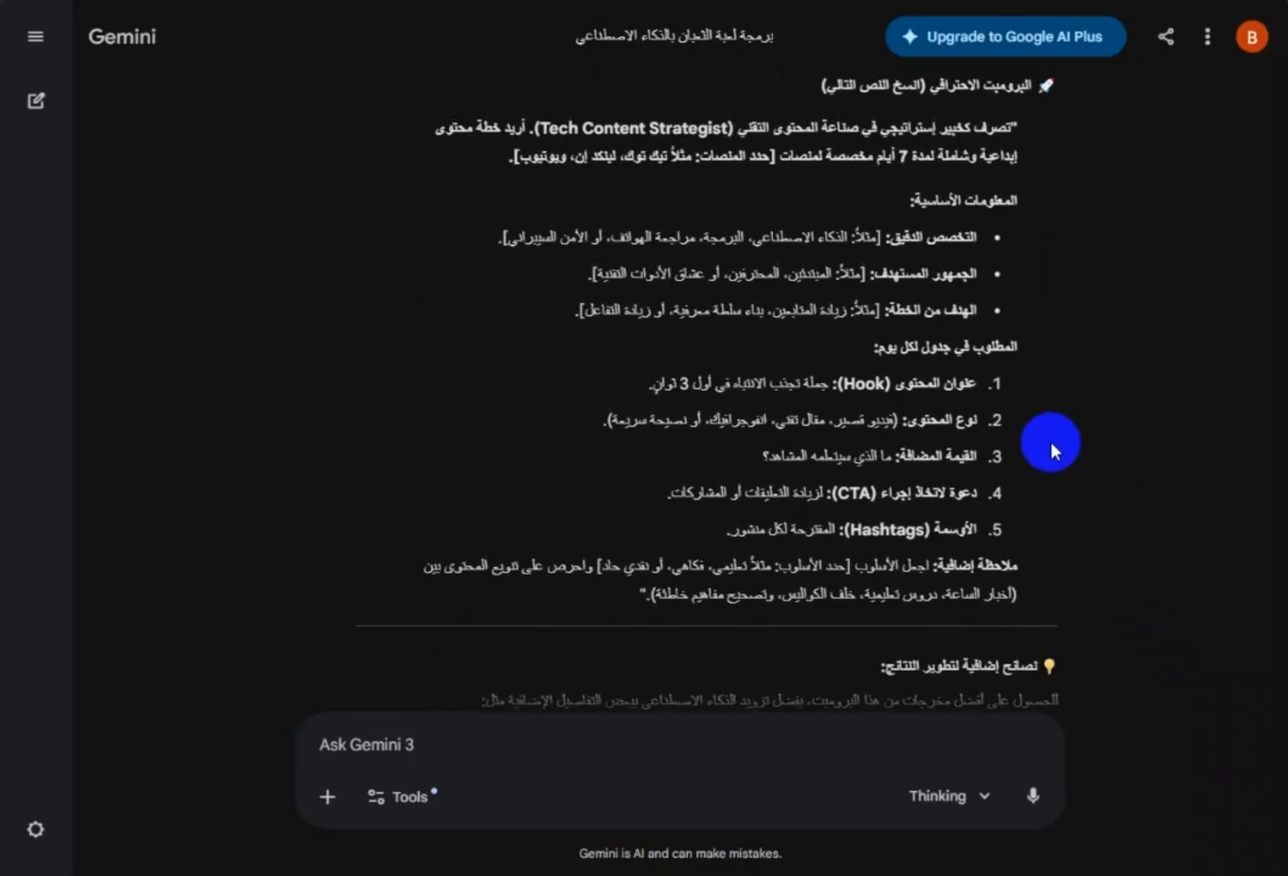
scroll(1019, 275, "up", 1)
scroll(1018, 275, "down", 1)
left_click_drag(1018, 126, 612, 606)
left_click(496, 464)
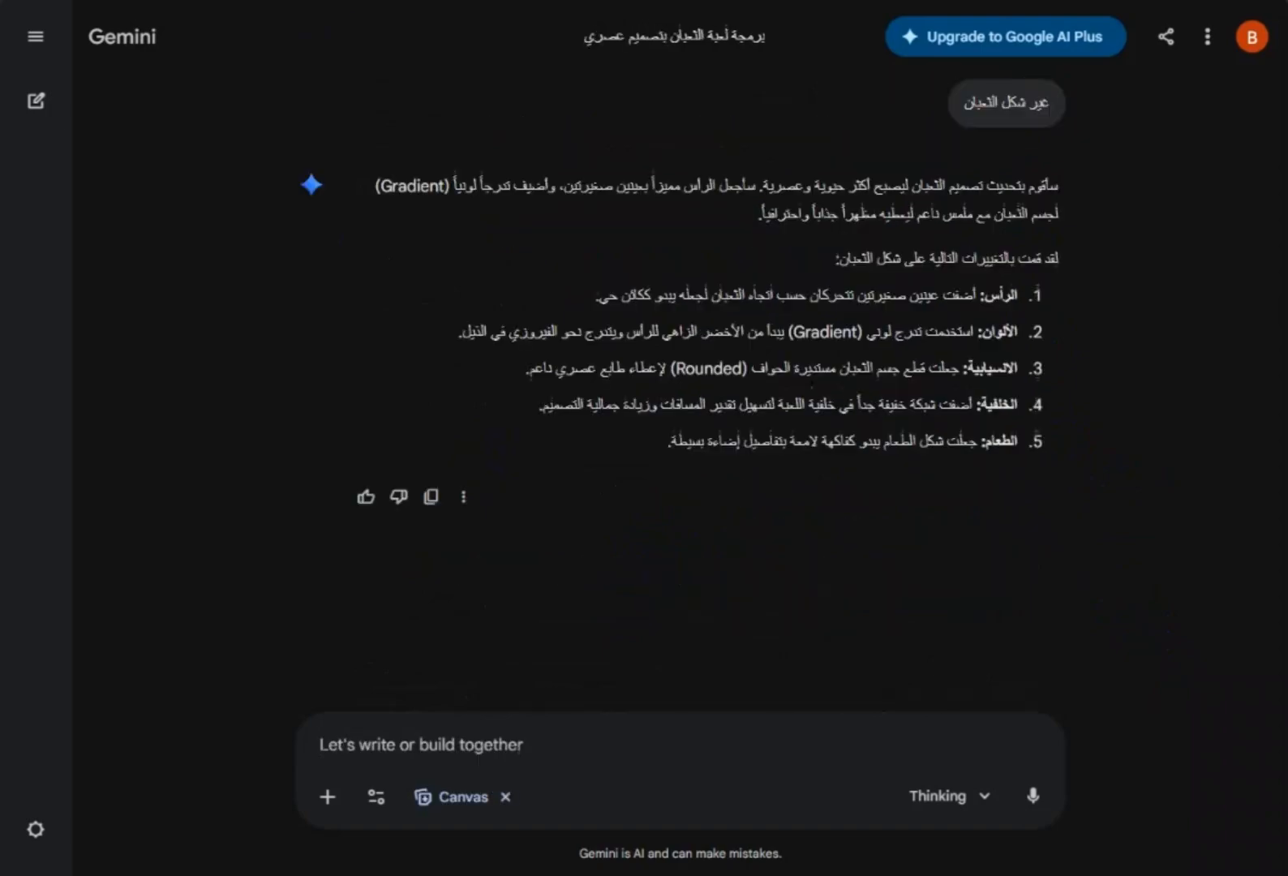
- Paste the copied content plan prompt into the message field of the snake game's Canvas chat and review its beginning
left_click(540, 742)
key("ctrl+v")
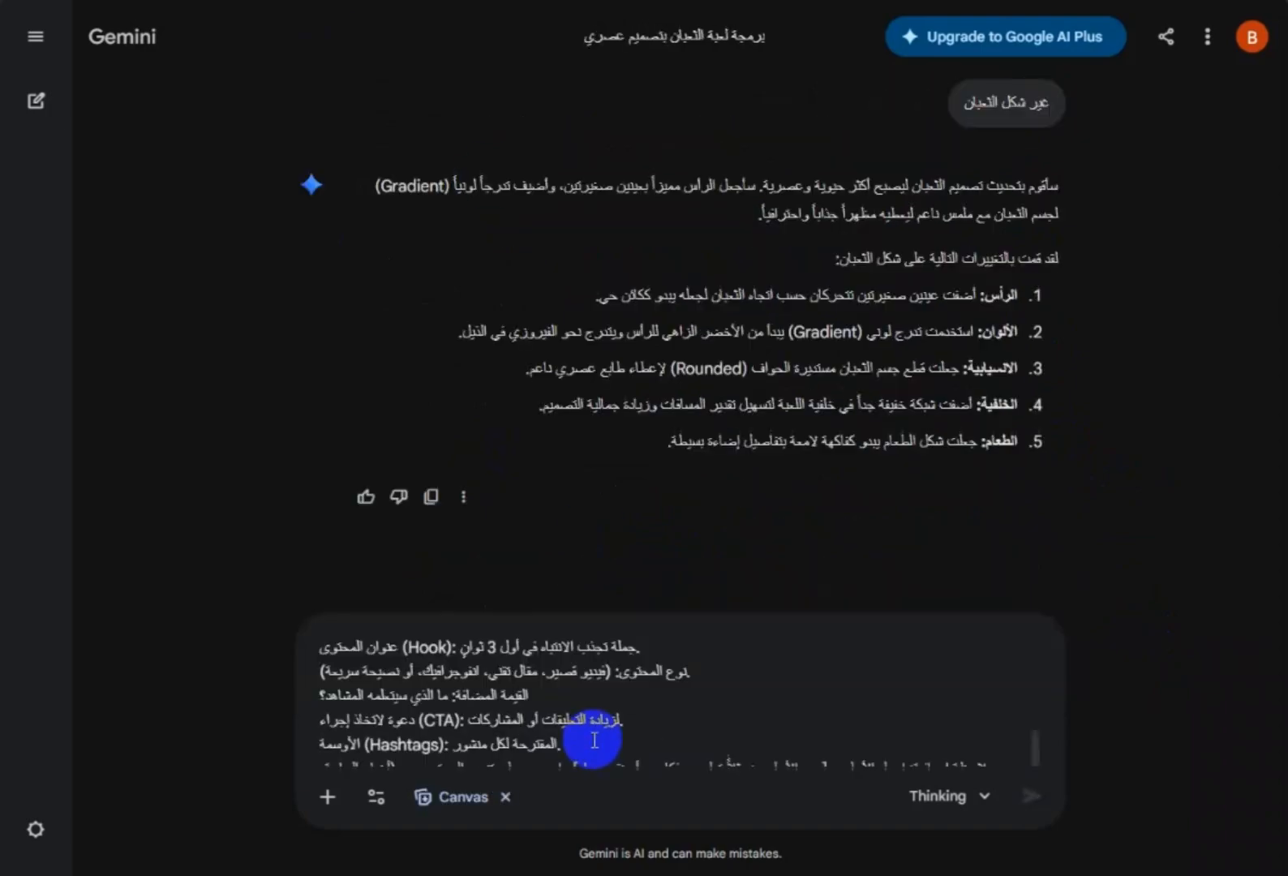
scroll(513, 679, "up", 5)
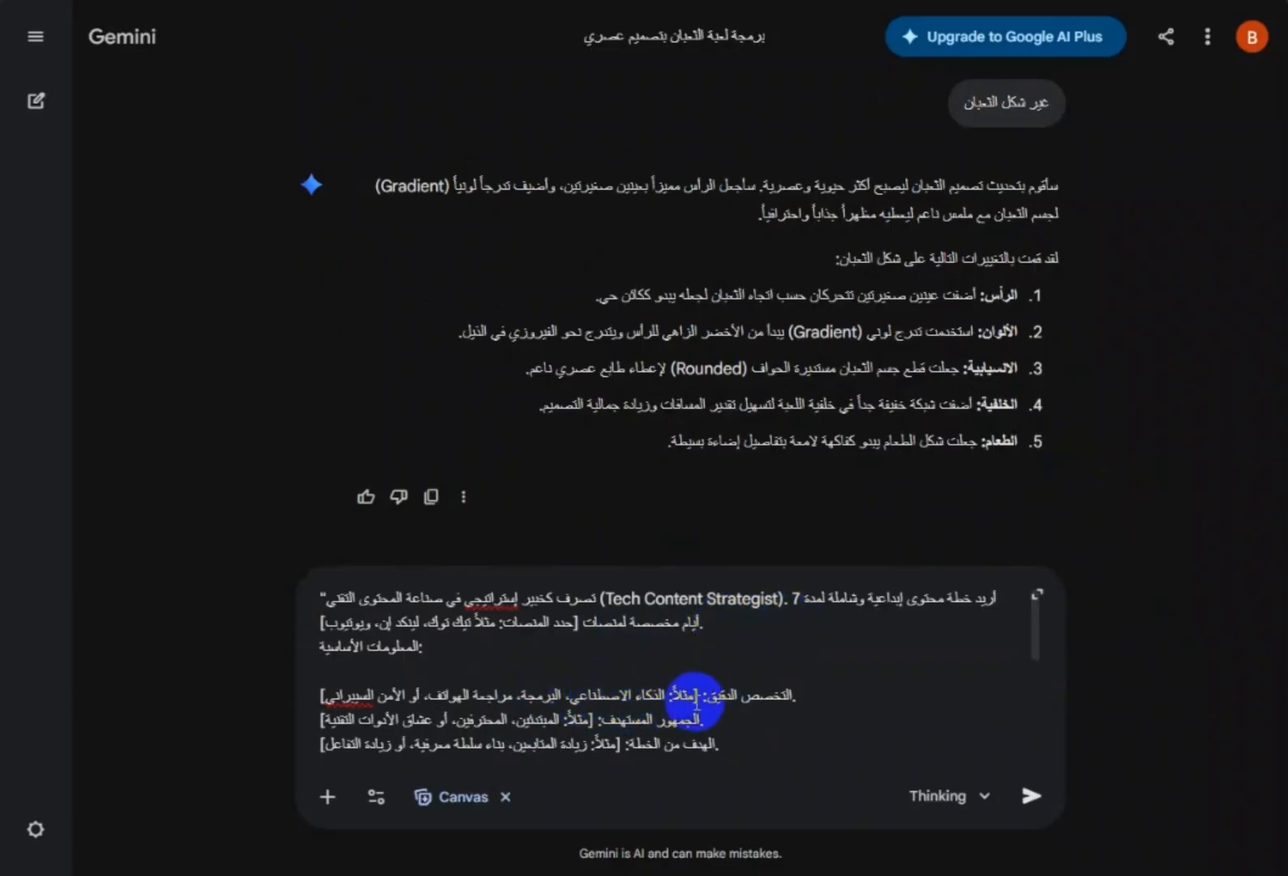
- Reduce the specialty line of the pasted prompt to "الذكاء الاصطناعي، البرمجة", removing the example label and the other topics
left_click_drag(694, 698, 668, 695)
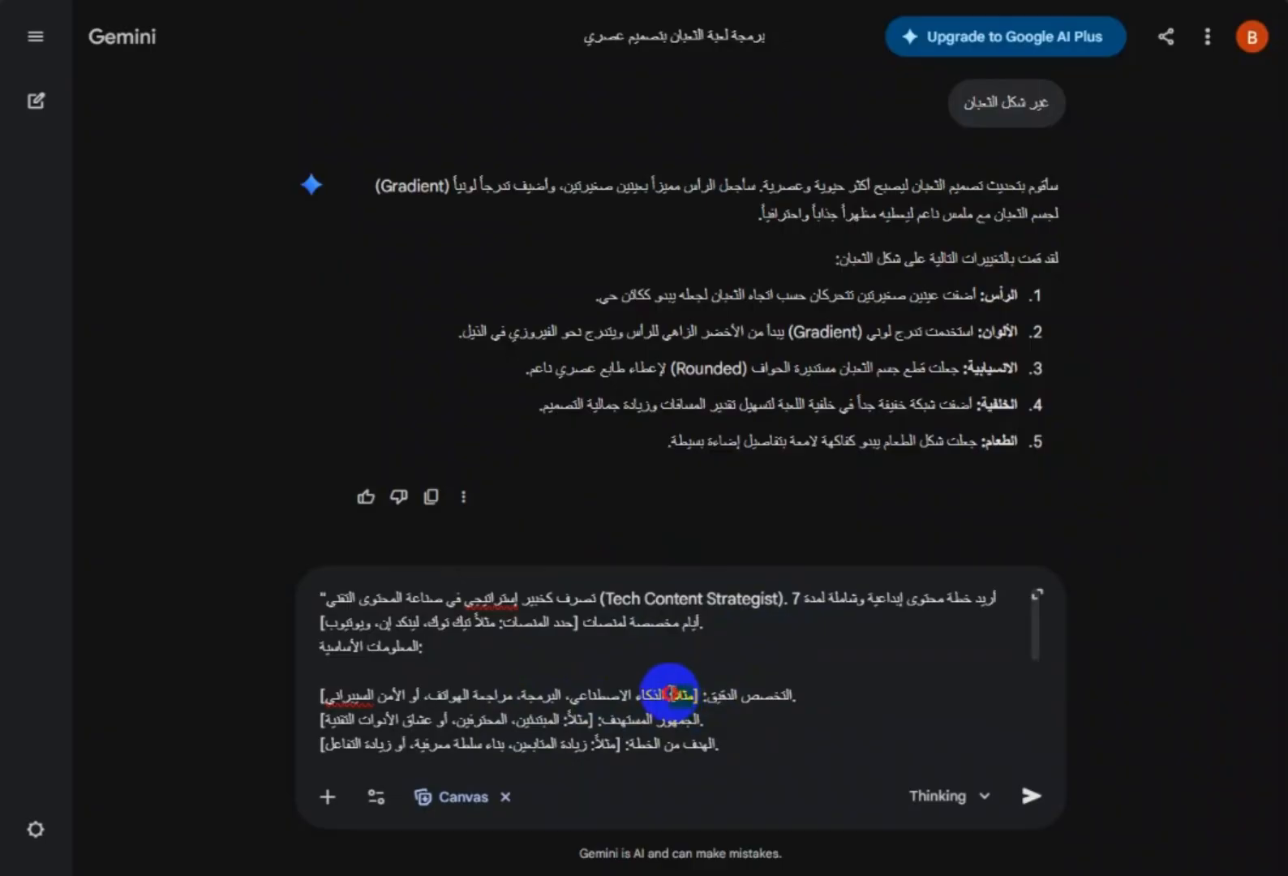
key("BackSpace")
left_click(570, 694)
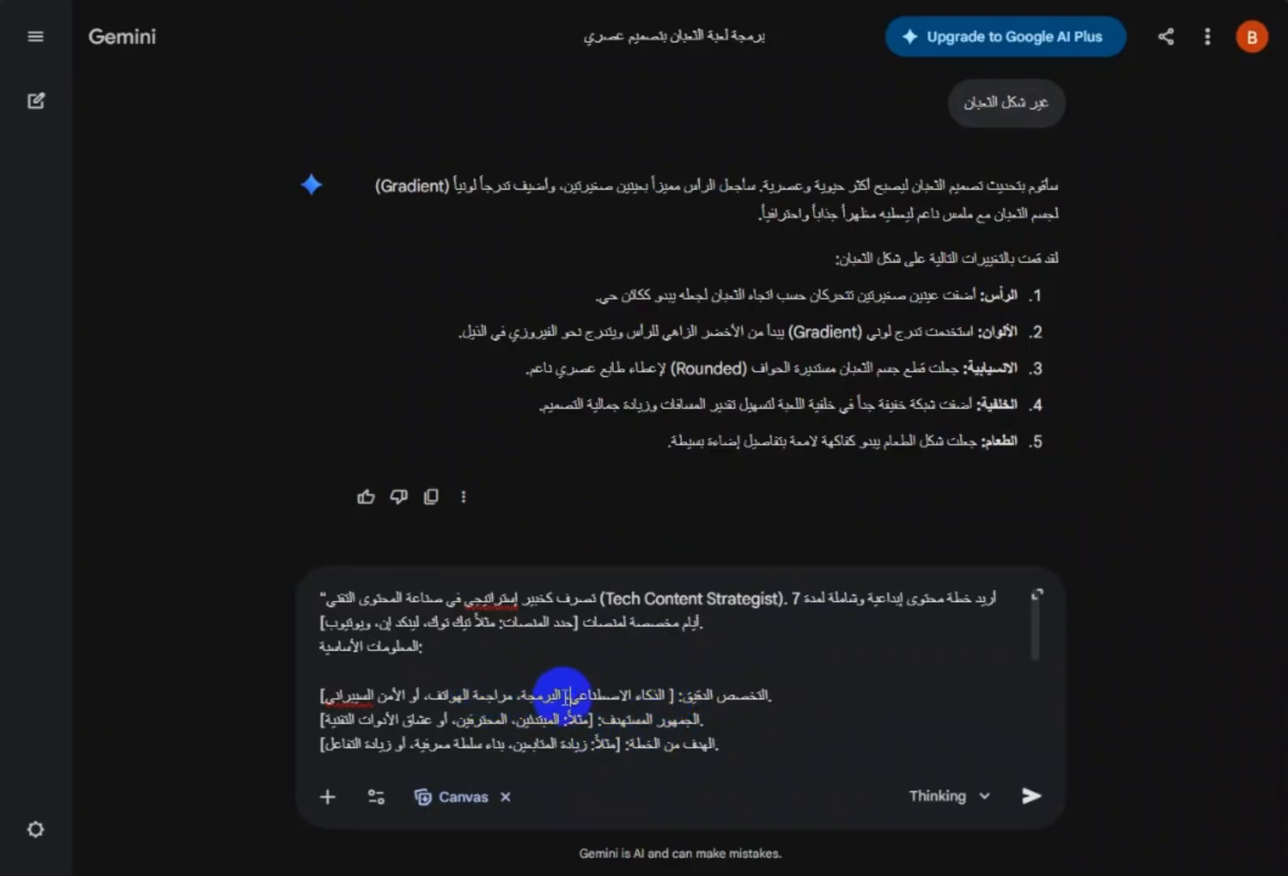
left_click(523, 697)
left_click_drag(523, 697, 311, 695)
key("BackSpace")
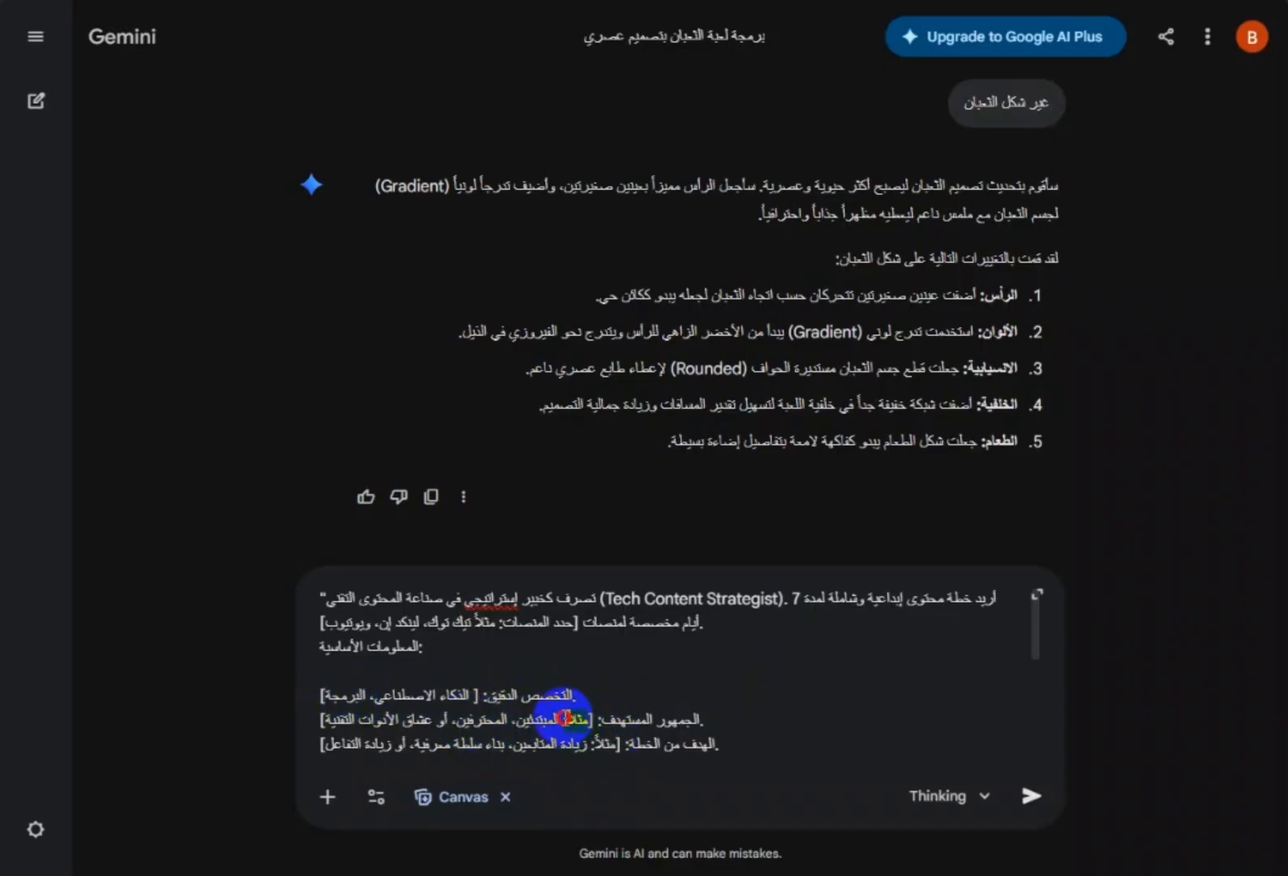
- Reduce the target audience line to "المبتدئين - عشاق الأدوات التقنية" and send the completed prompt with Canvas enabled
key("BackSpace")
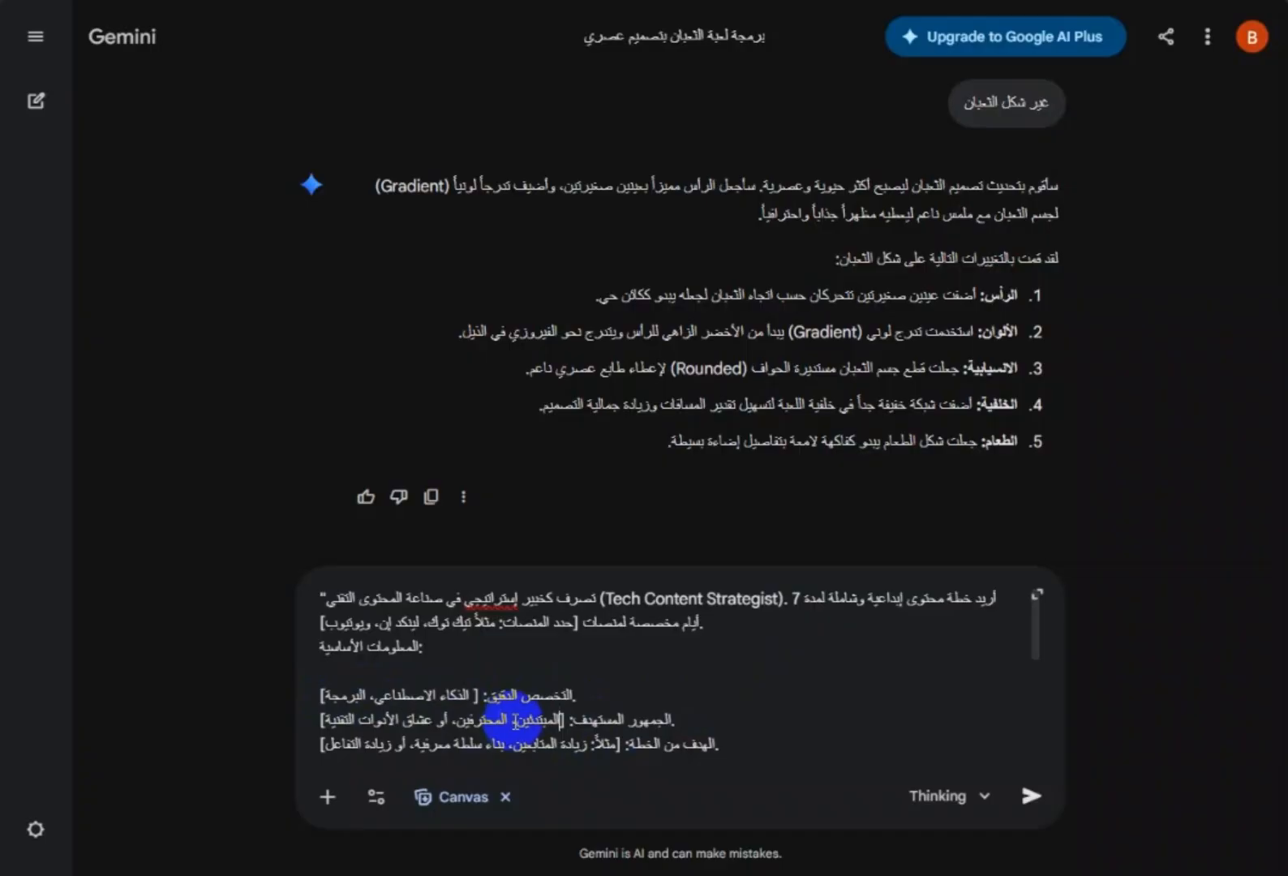
left_click_drag(521, 719, 432, 717)
key("BackSpace")
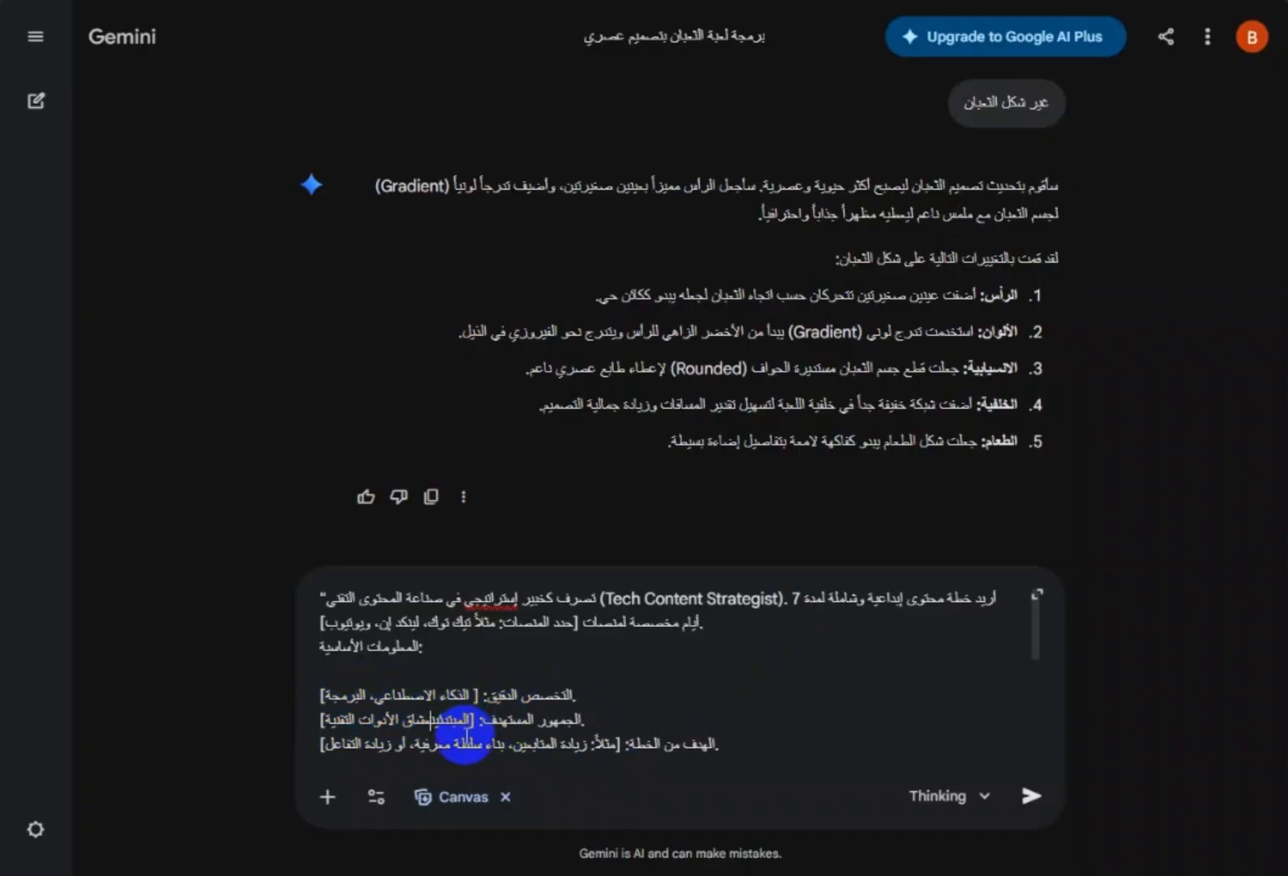
type("-")
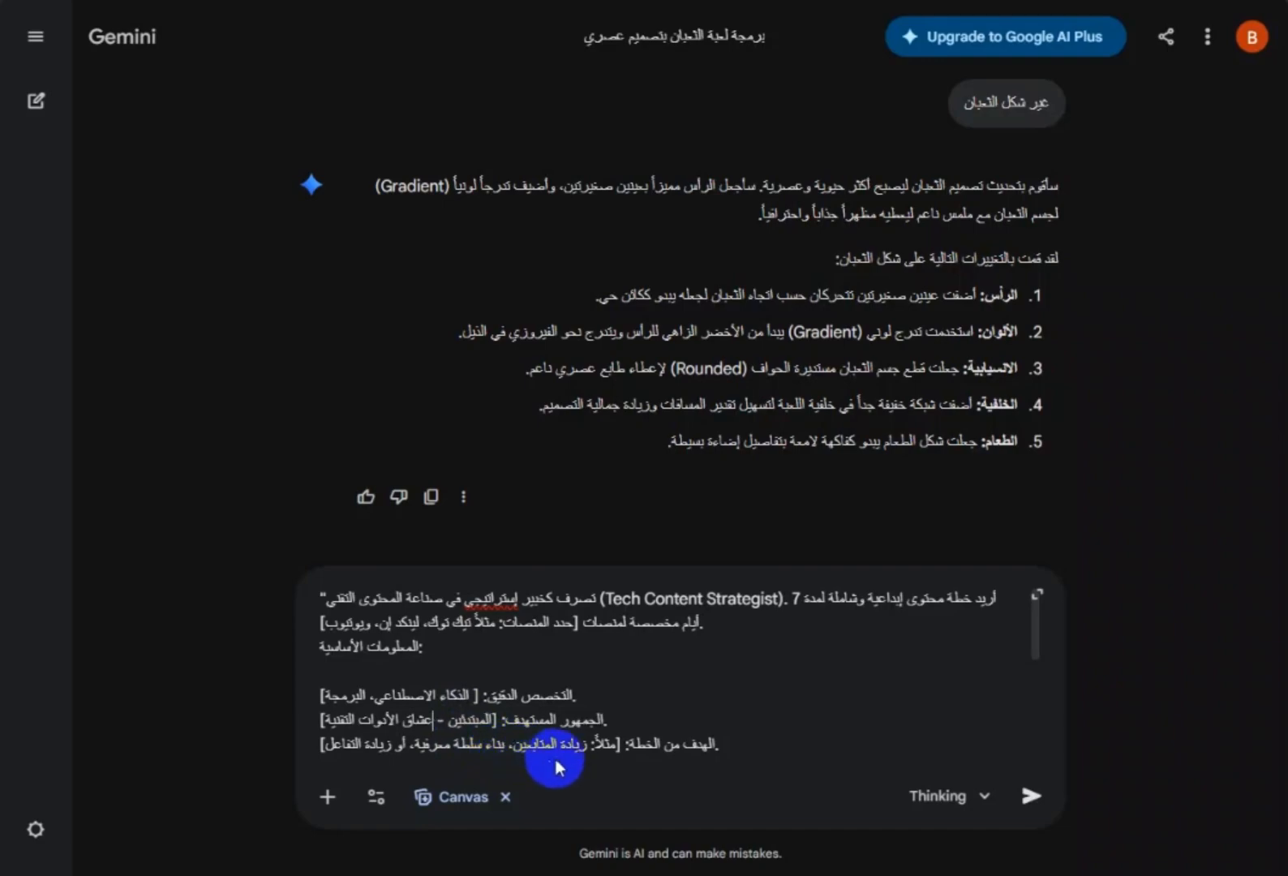
scroll(622, 733, "down", 1)
key("Return")
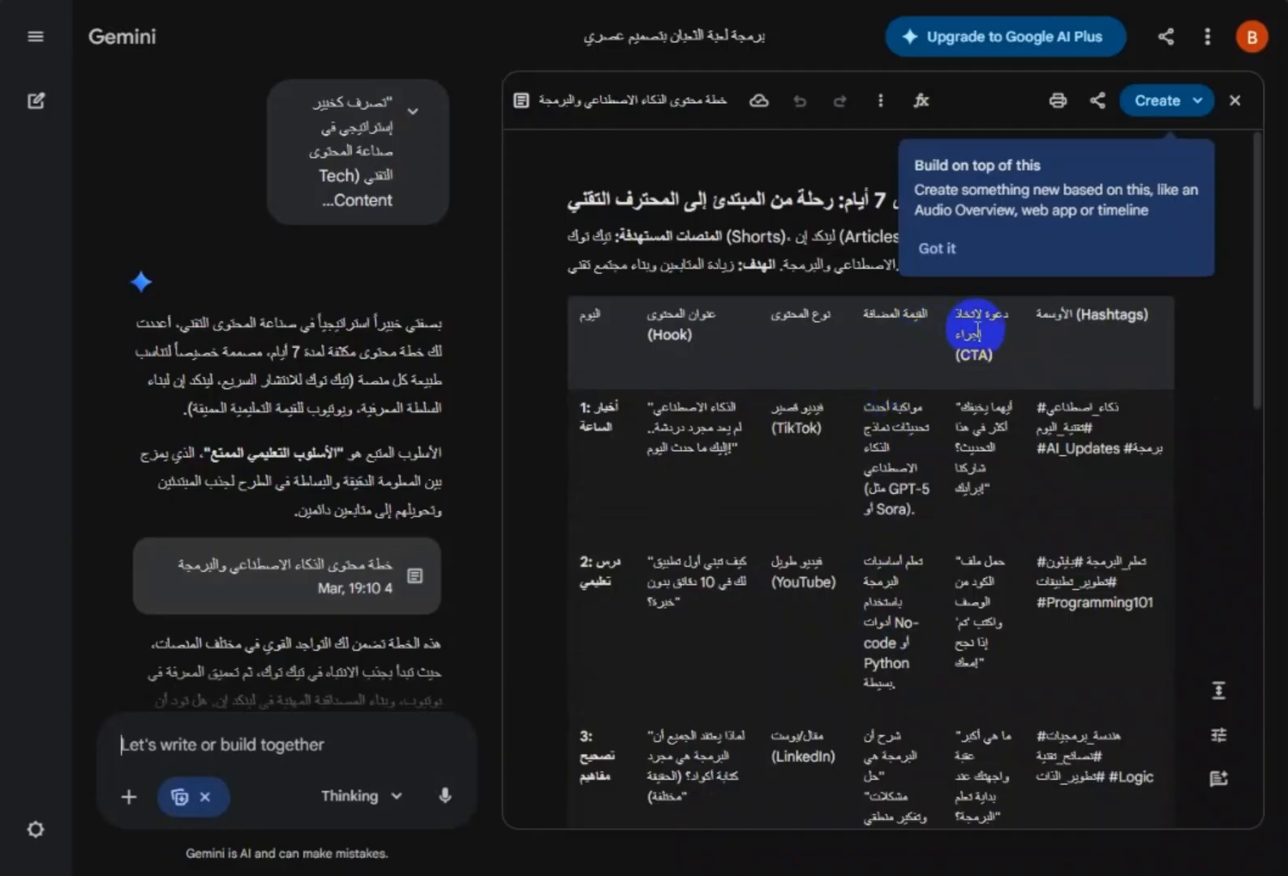
- Review the generated seven-day content plan in Canvas and export it to Google Docs
left_click(937, 248)
scroll(1001, 405, "down", 3)
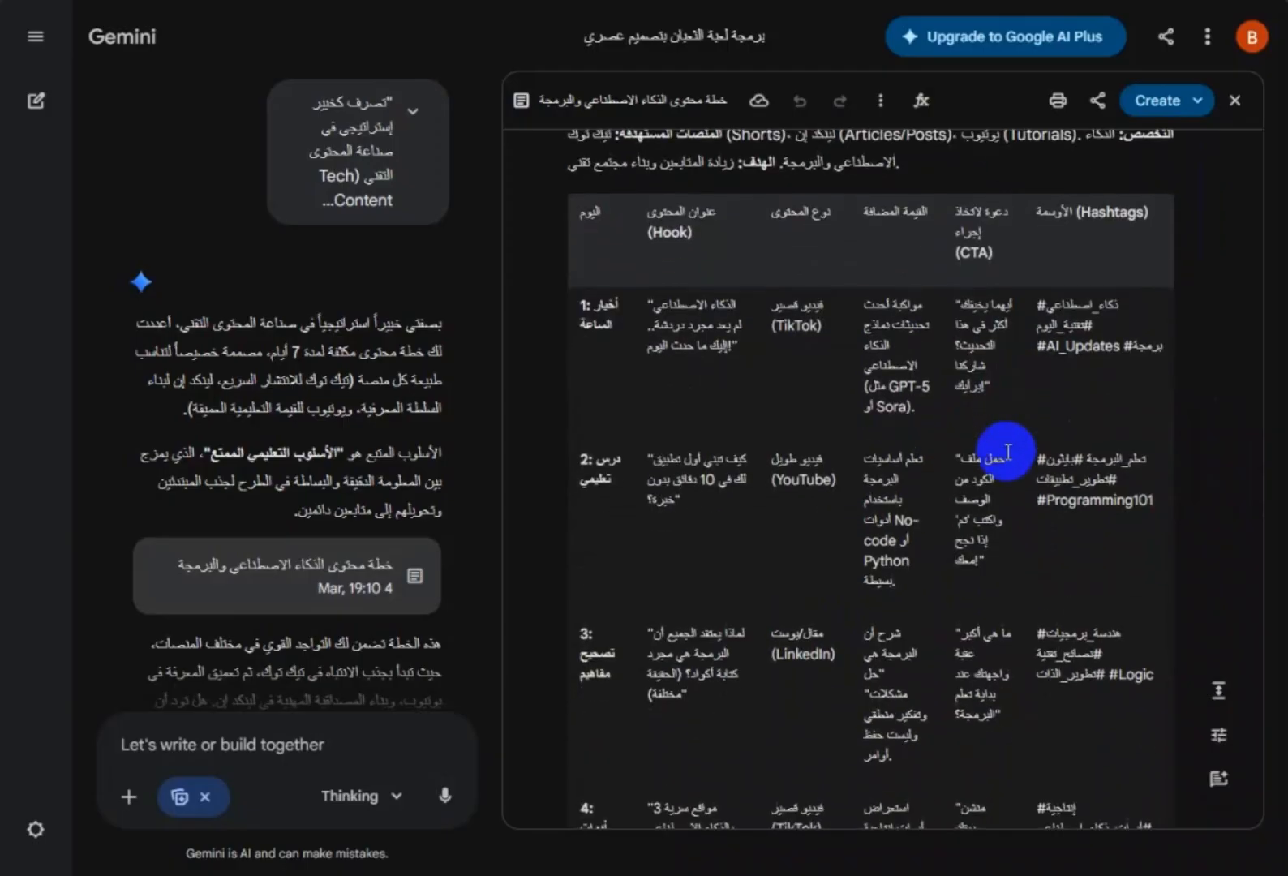
scroll(1003, 448, "down", 5)
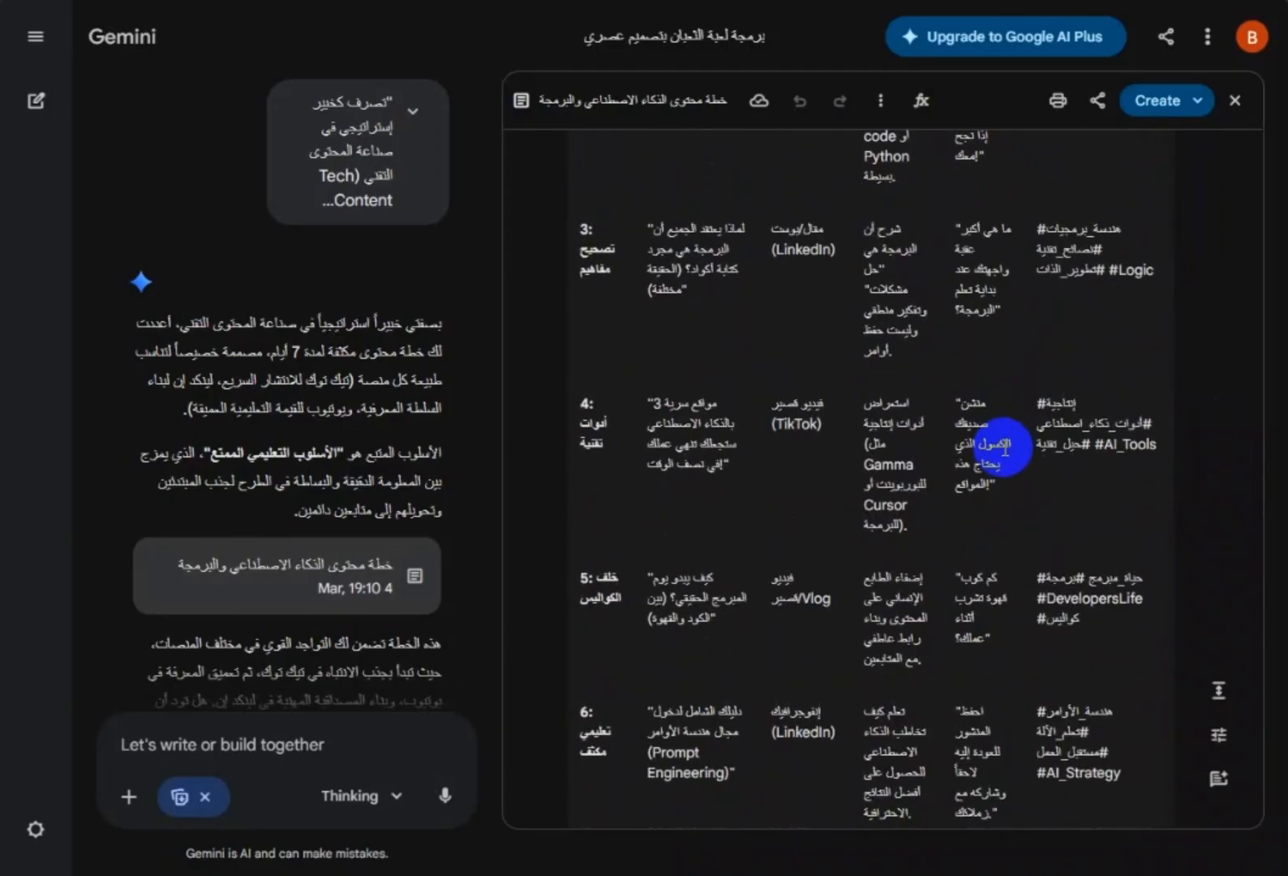
scroll(1002, 446, "up", 8)
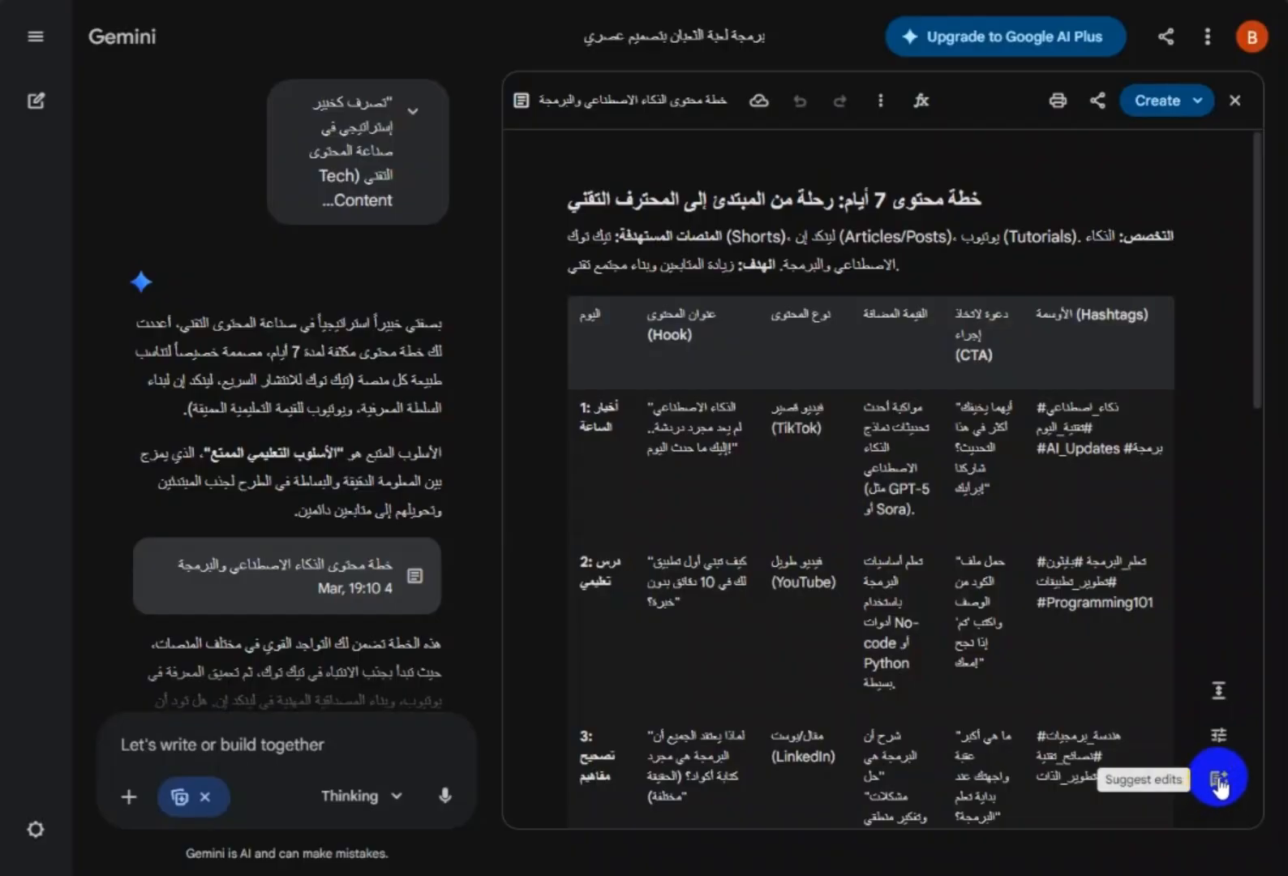
left_click(1196, 101)
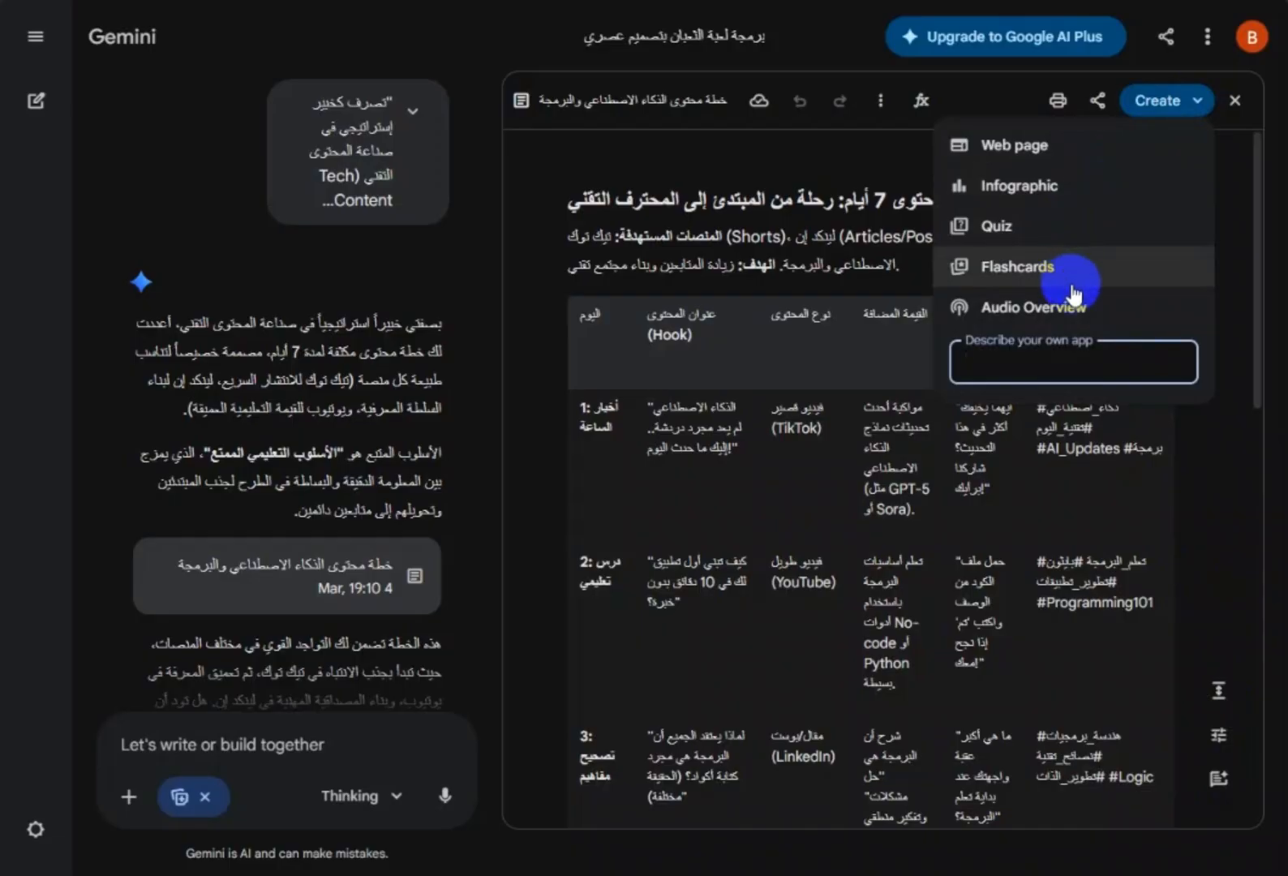
left_click(1100, 105)
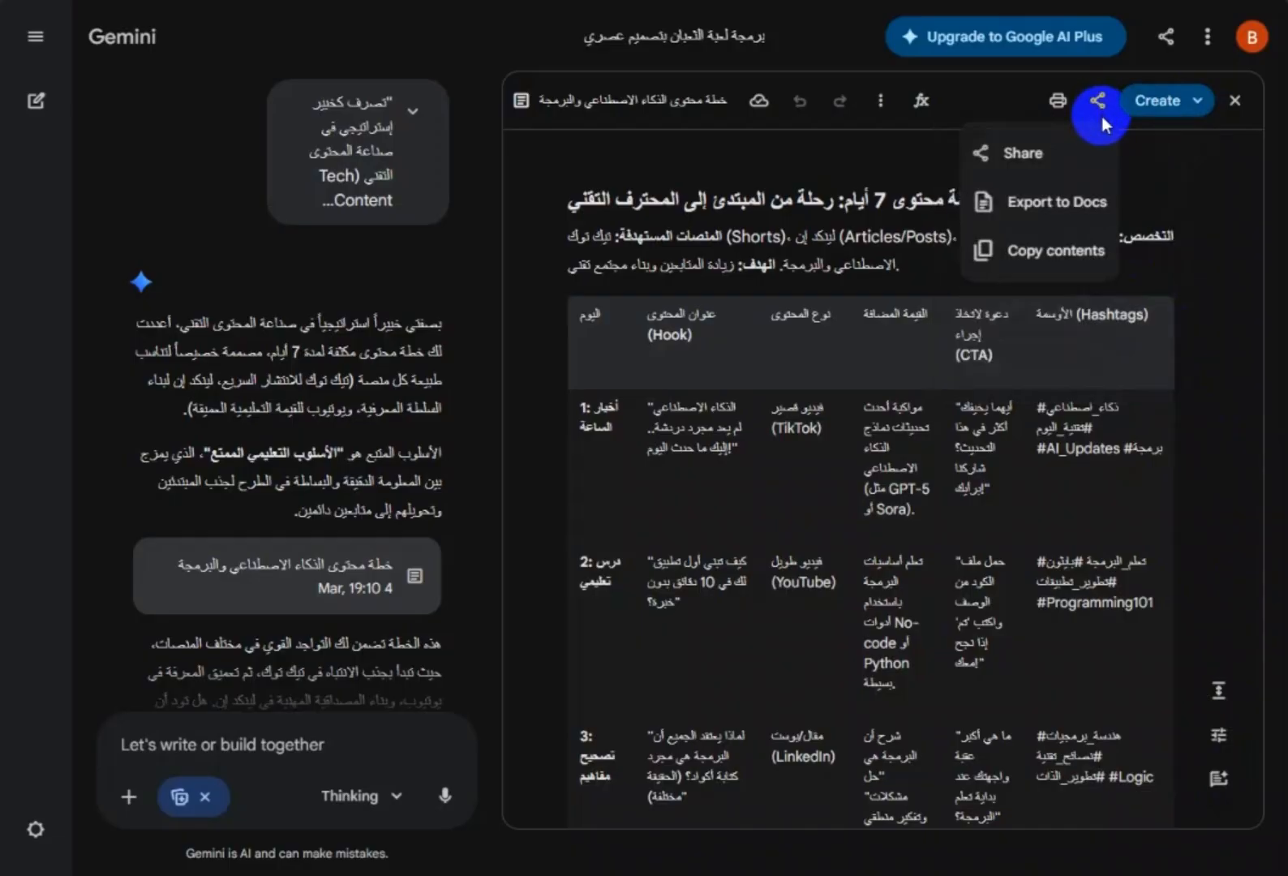
left_click(1087, 224)
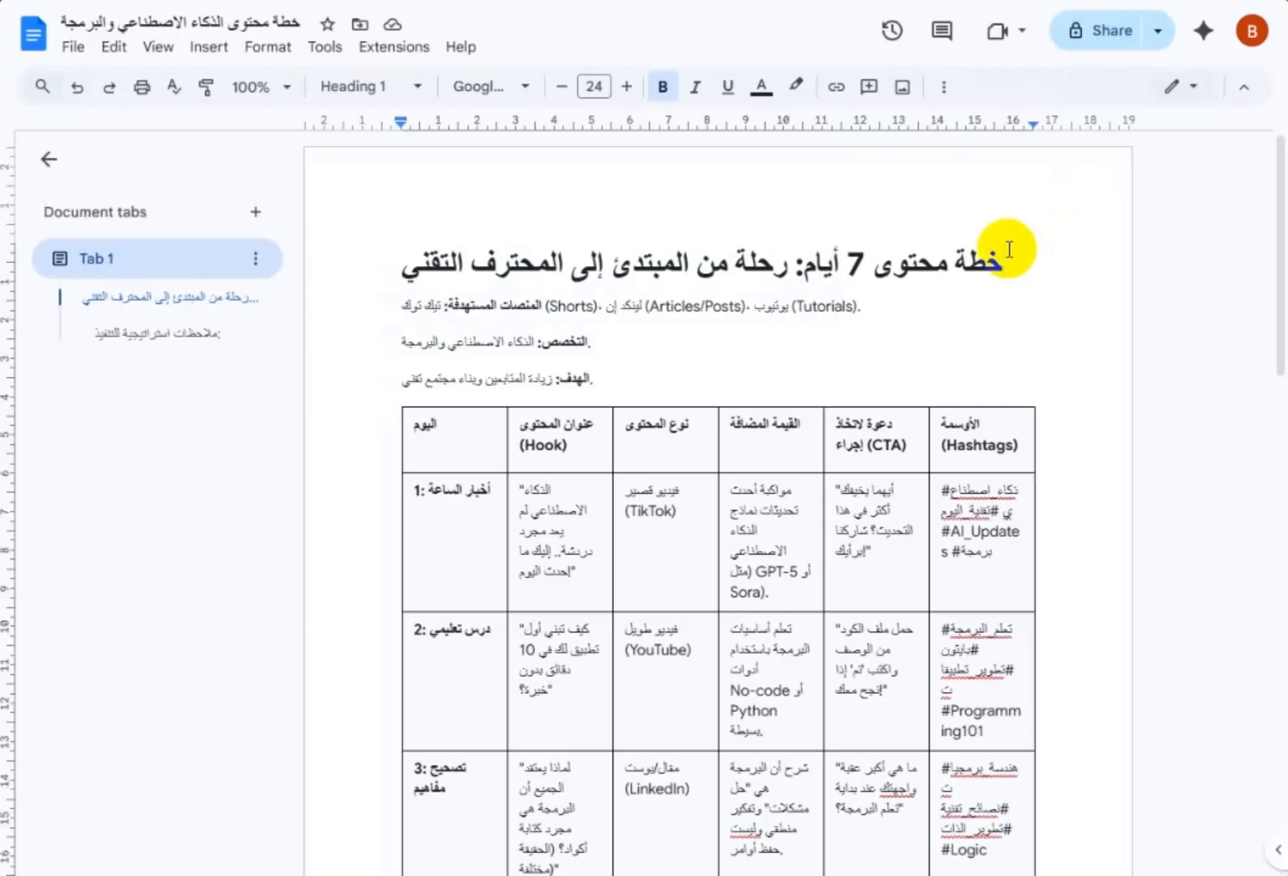
- Set the text direction of the whole exported content plan document to right-to-left and check the plan table
key("ctrl+a")
left_click(944, 87)
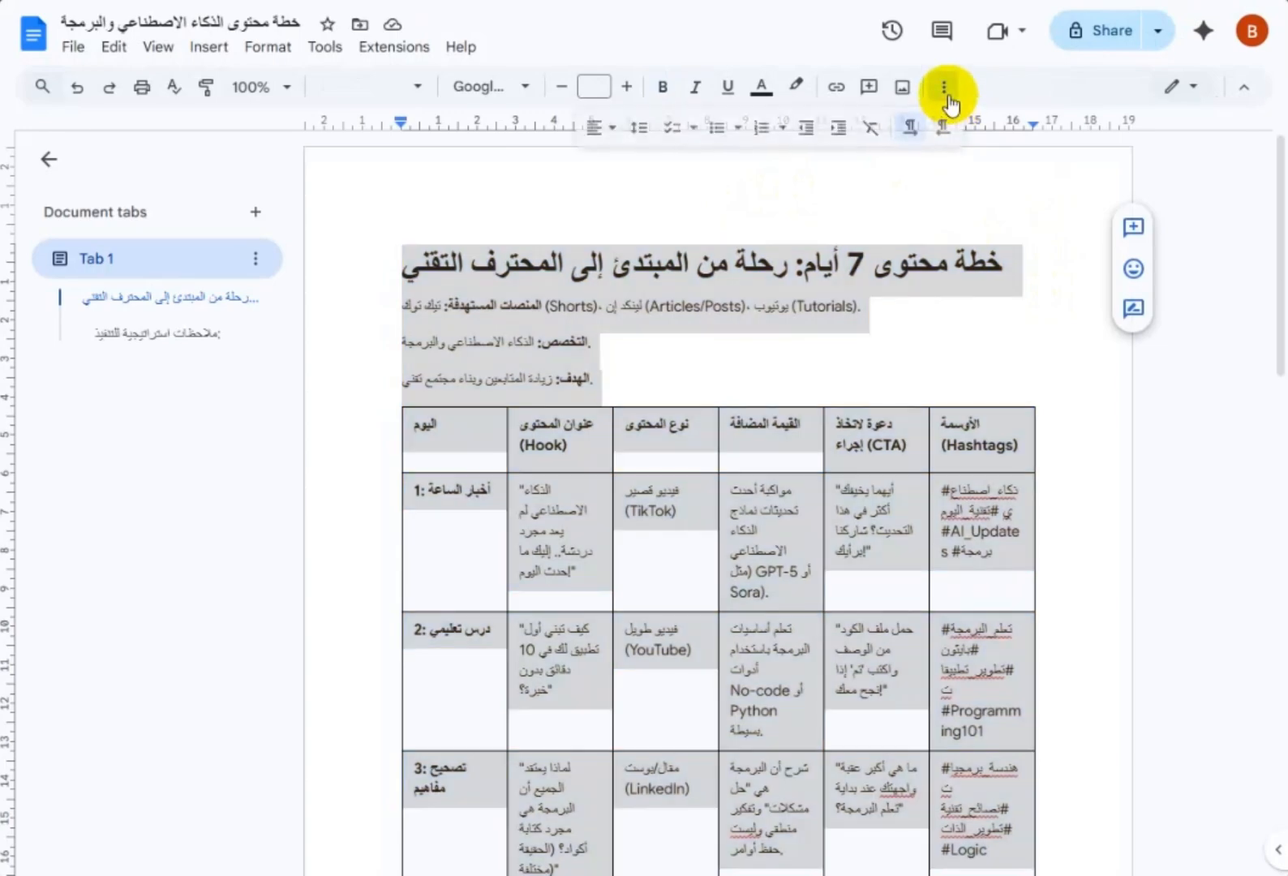
left_click(942, 127)
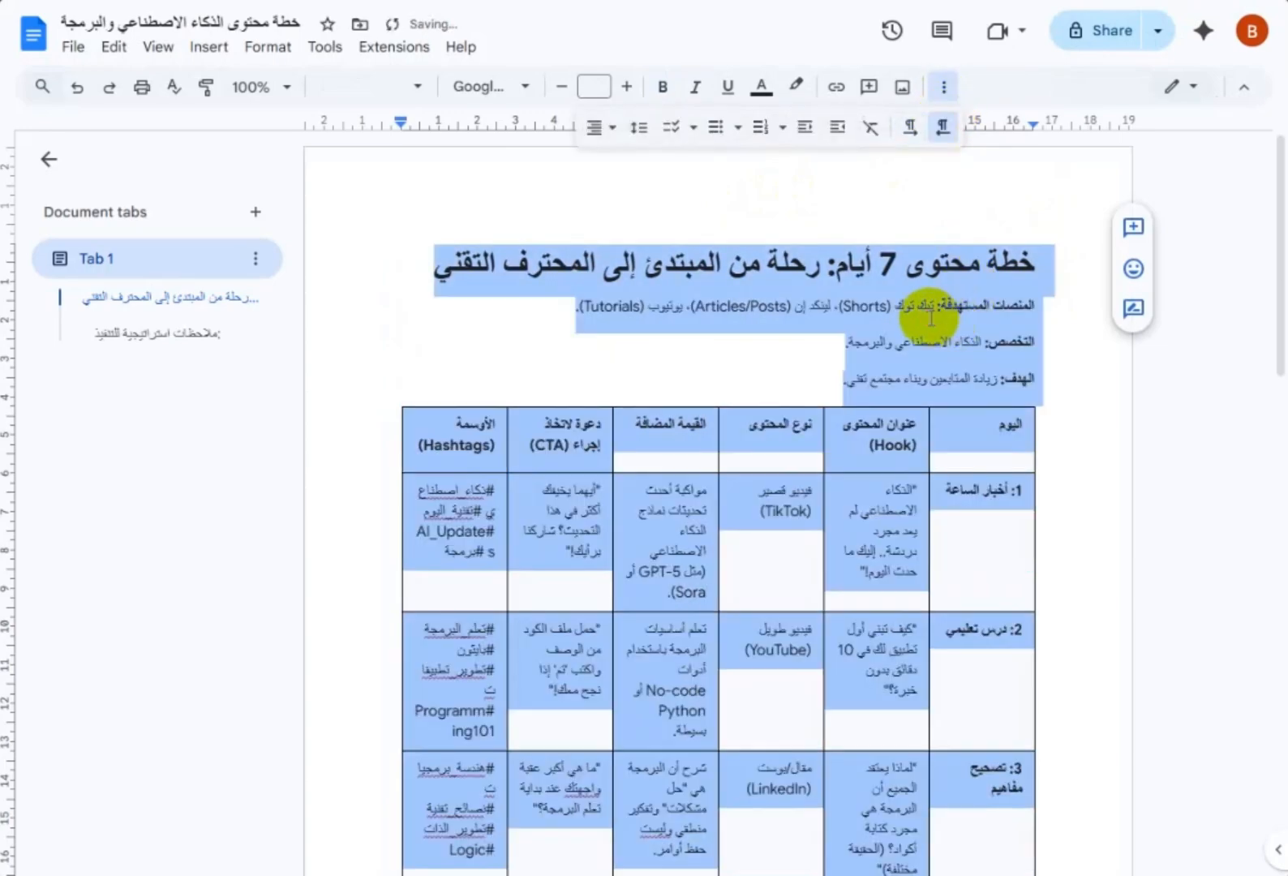
left_click(930, 316)
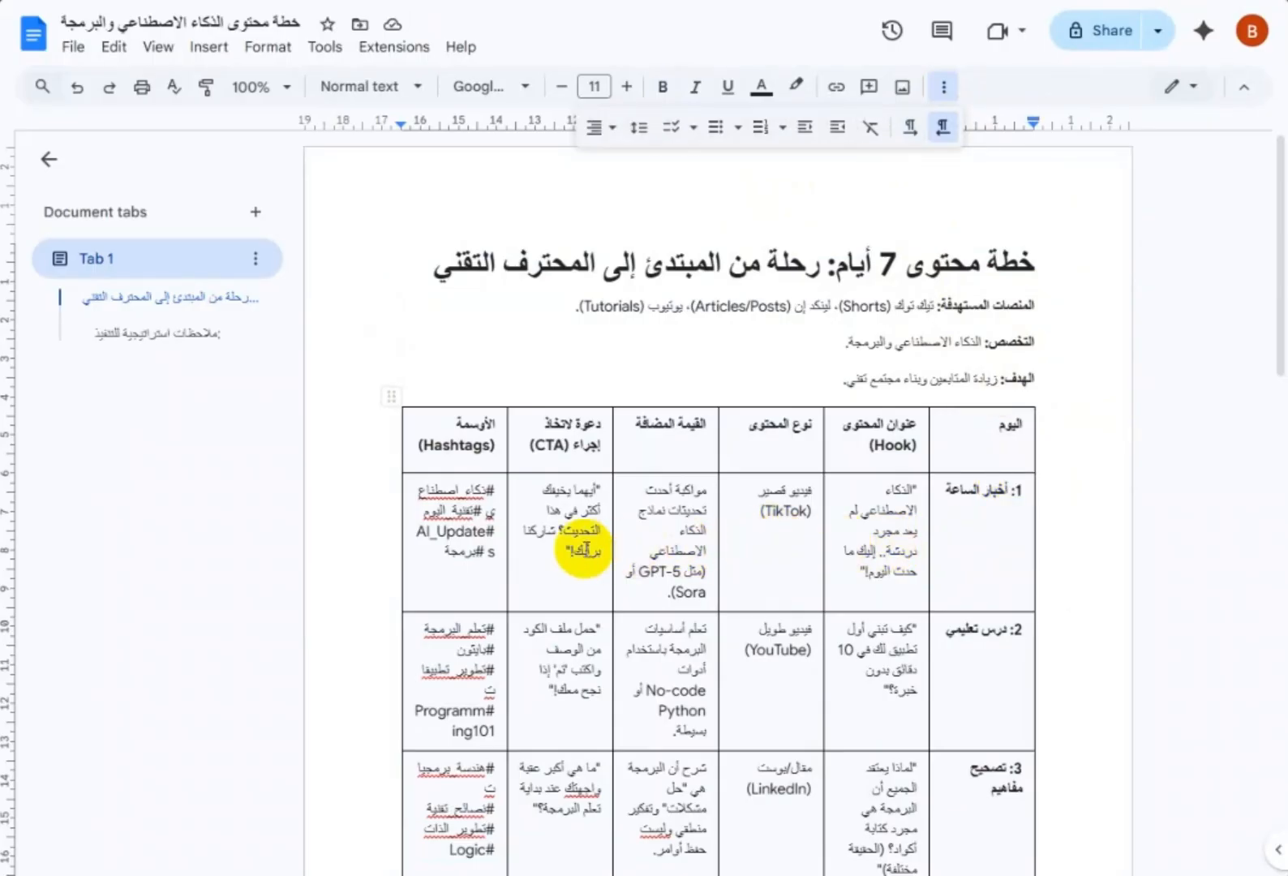
scroll(479, 555, "down", 2)
scroll(474, 560, "down", 10)
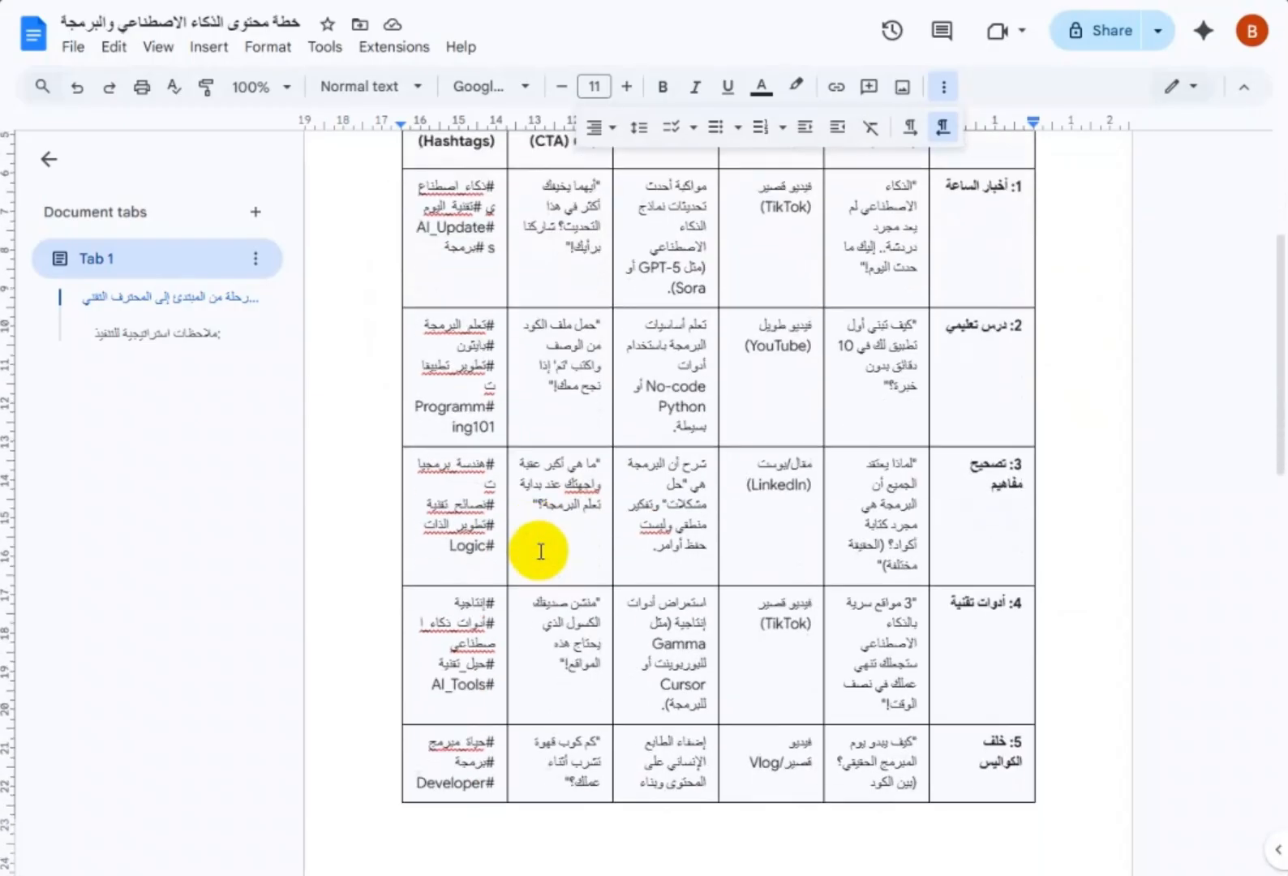
scroll(540, 552, "down", 4)
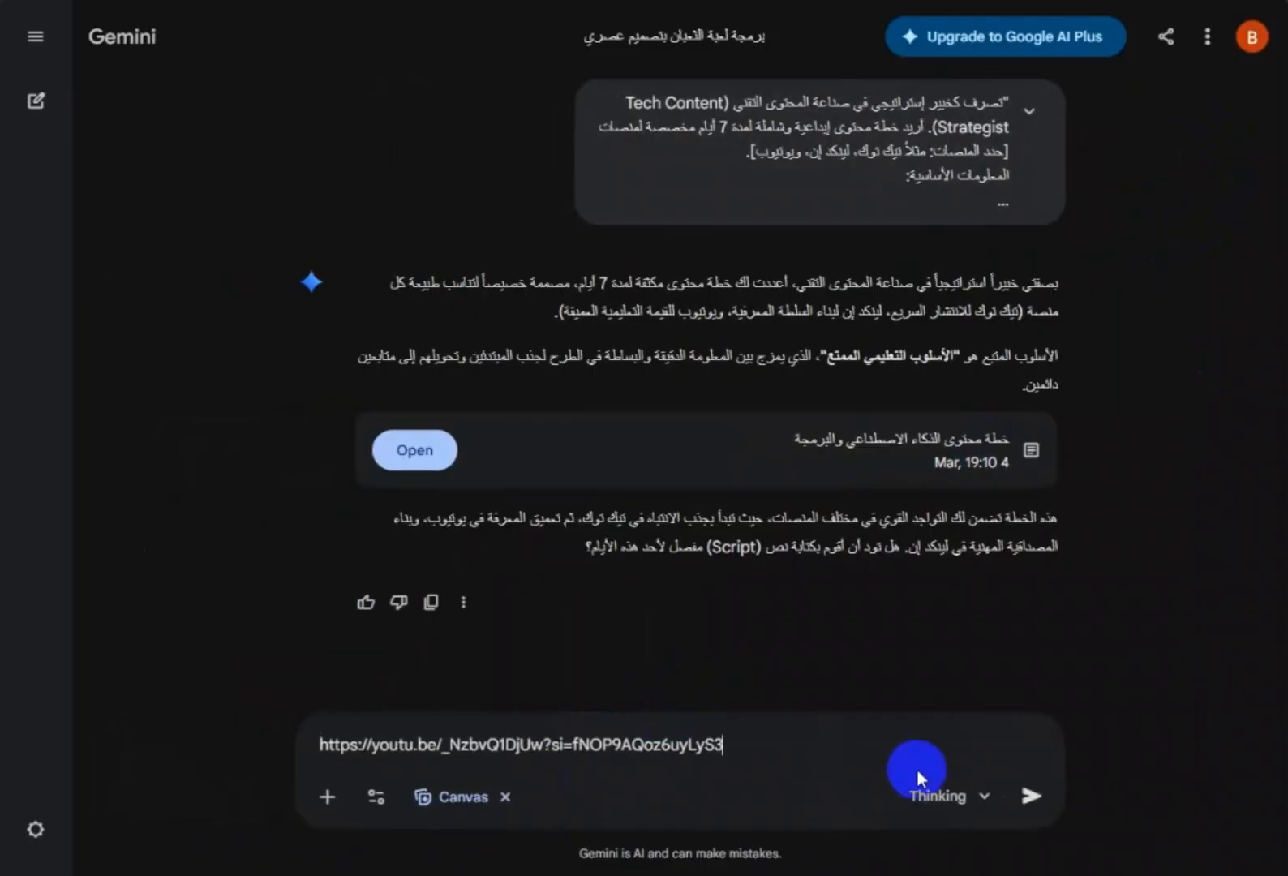
- Below the YouTube link in the Gemini message, add the request "اشرح لي أهم النقاط من هذا الفيديو" and send it
key("shift+Return")
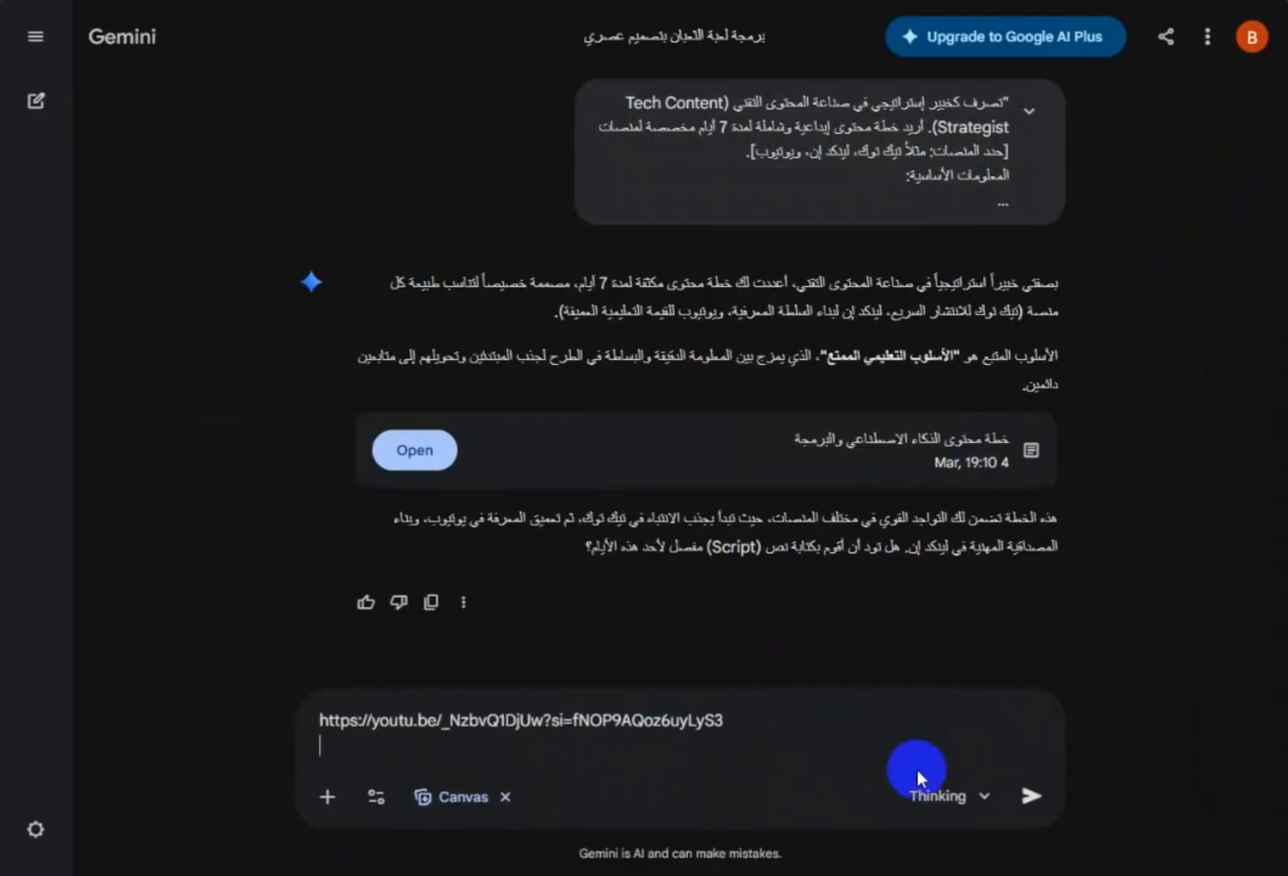
type("اشرح لي اهم النقاط م")
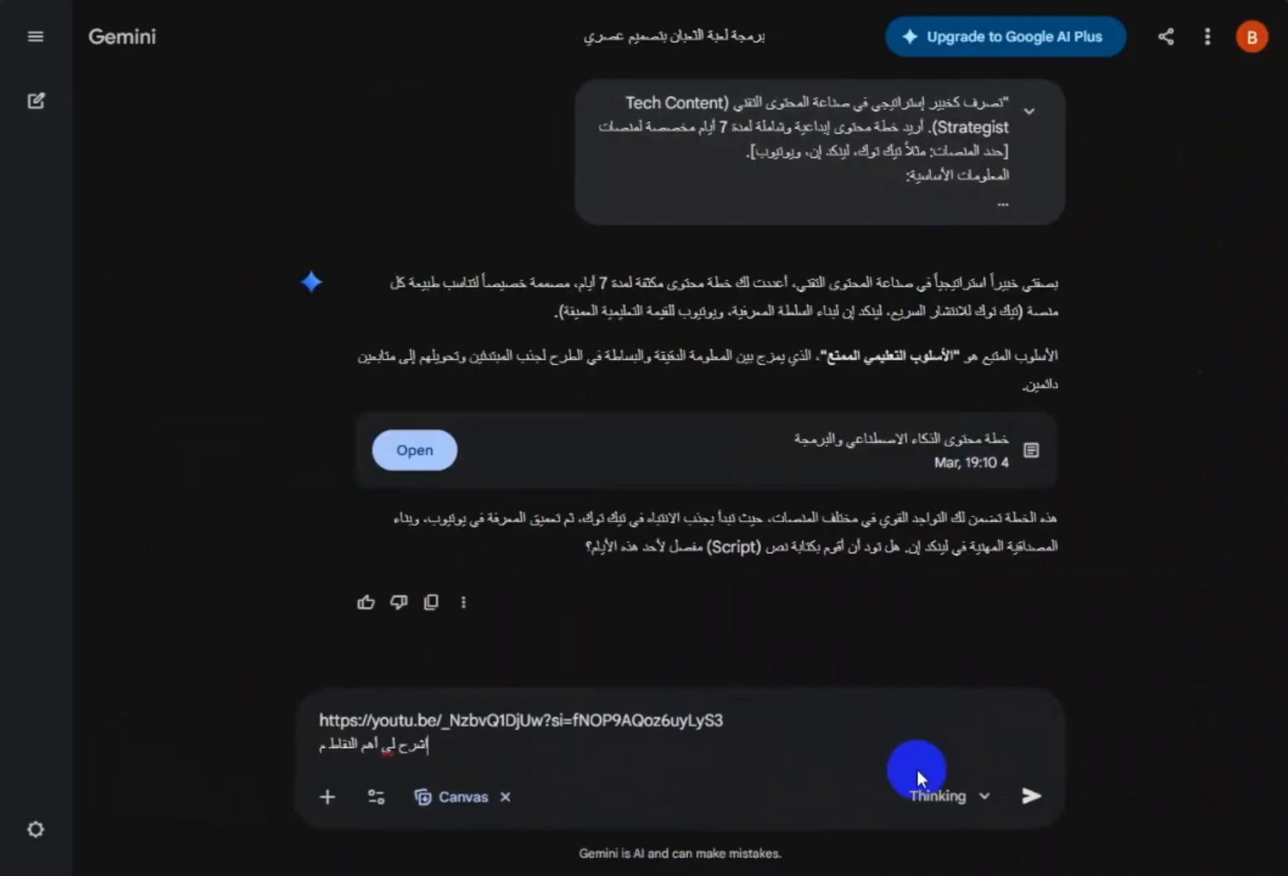
type("ن هذا")
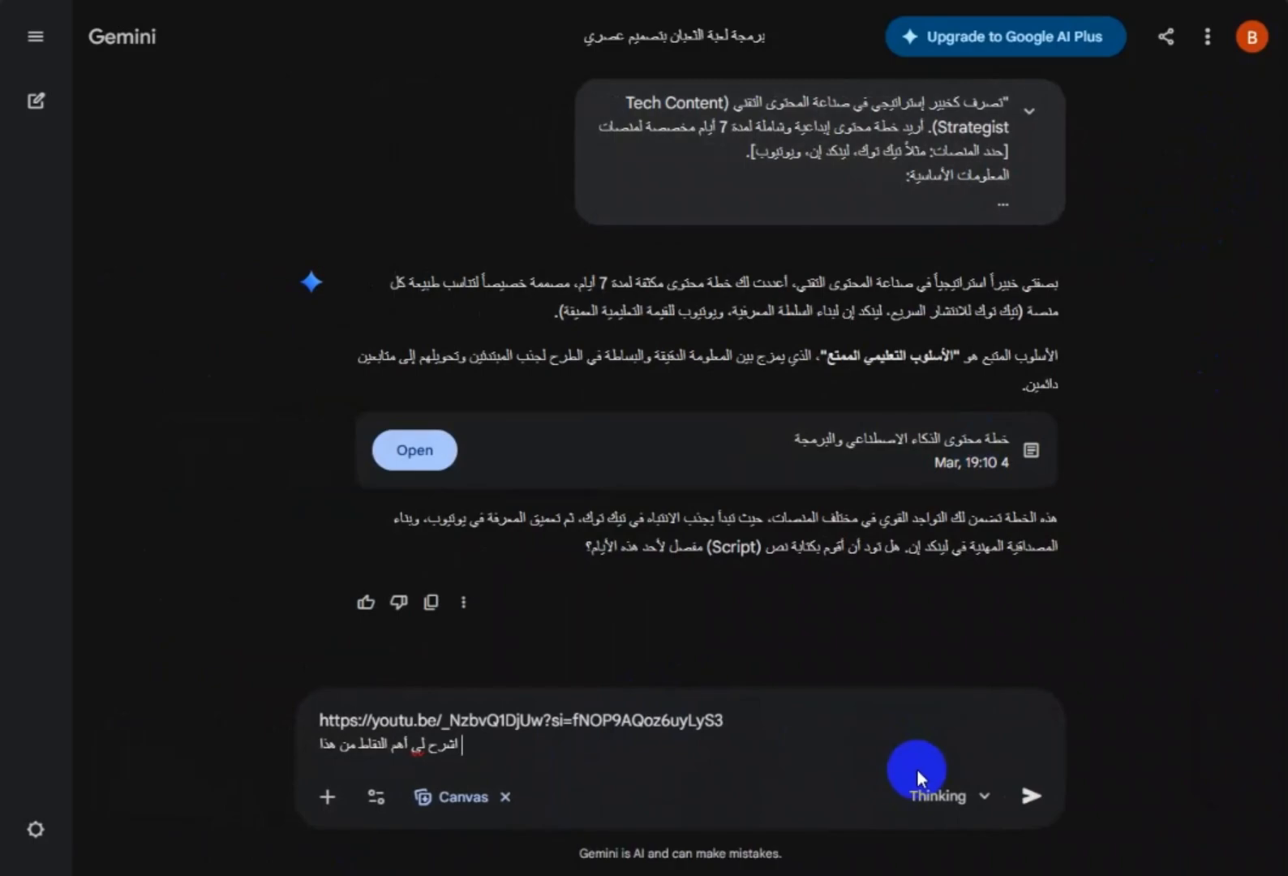
type(" الفيدي")
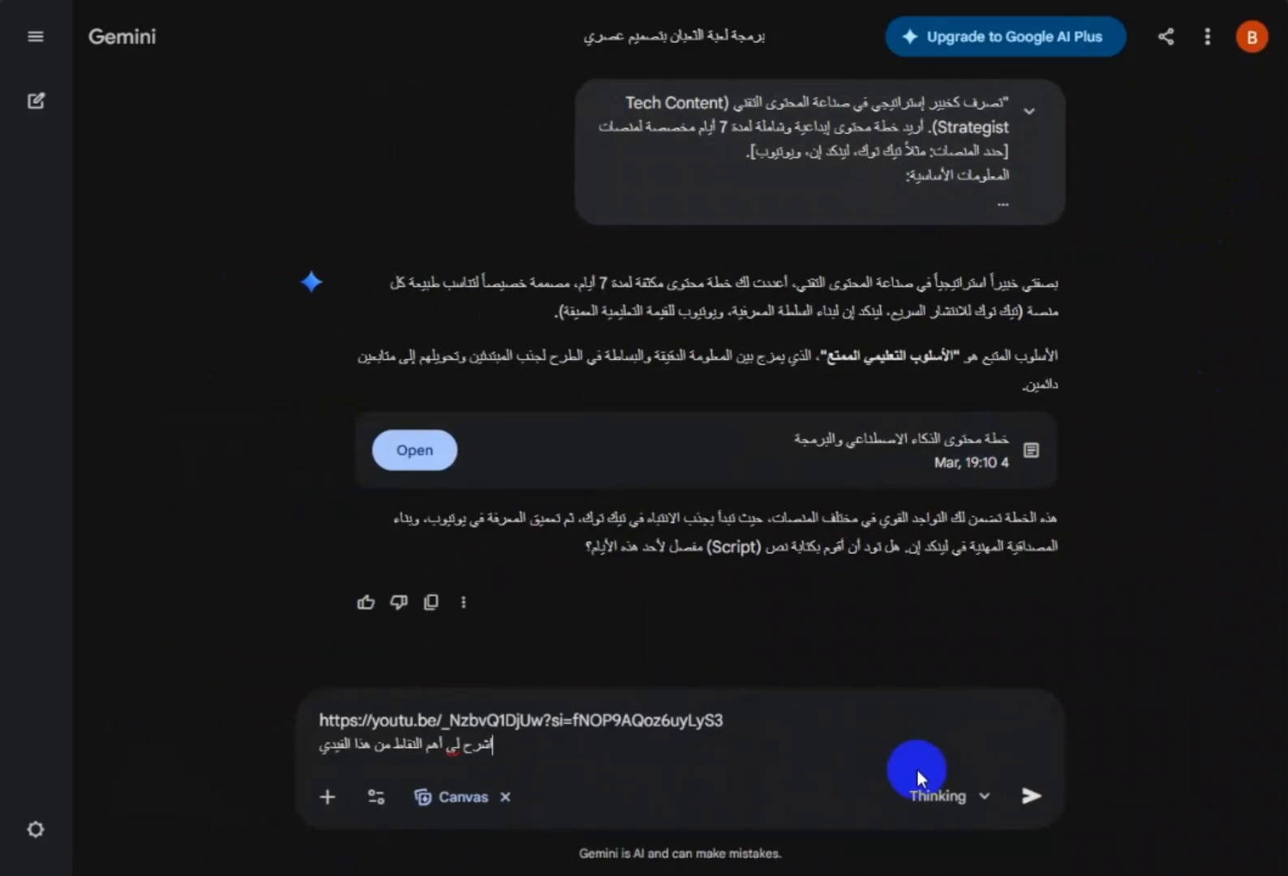
type("و")
key("Return")
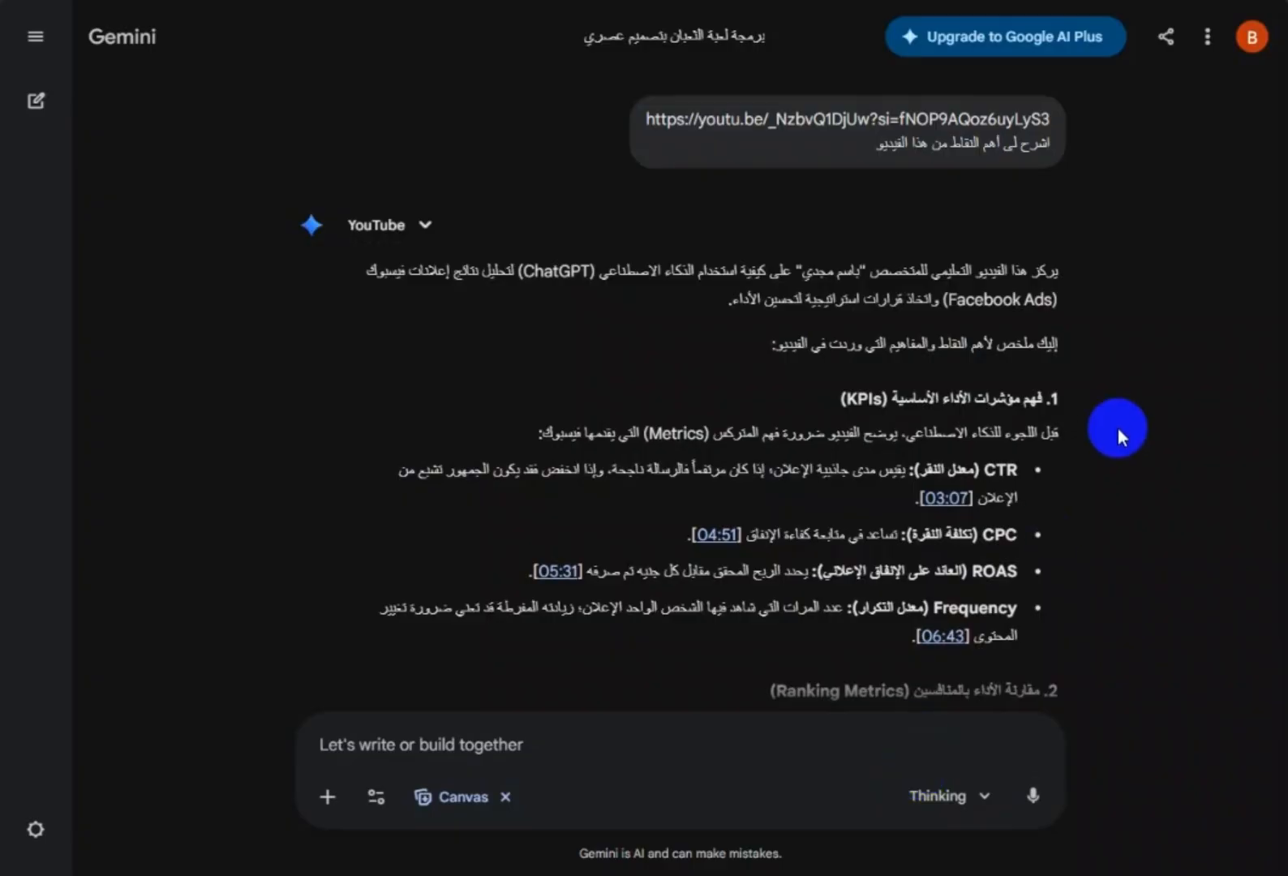
- Read through the video summary and request a quiz on the lecture by sending "اعمل اختبار ف الماحضرة دي" with Canvas enabled
scroll(1051, 308, "down", 1)
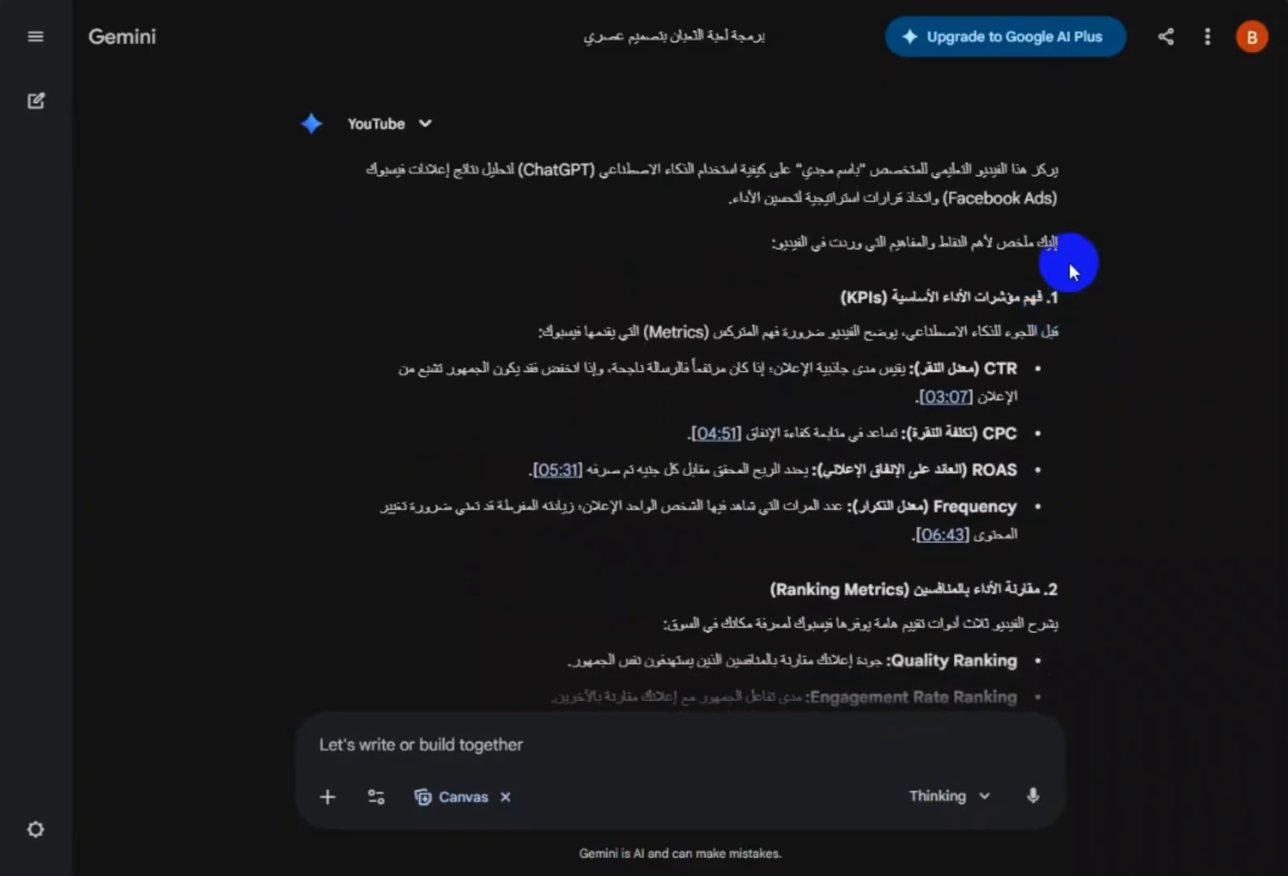
scroll(1069, 263, "down", 1)
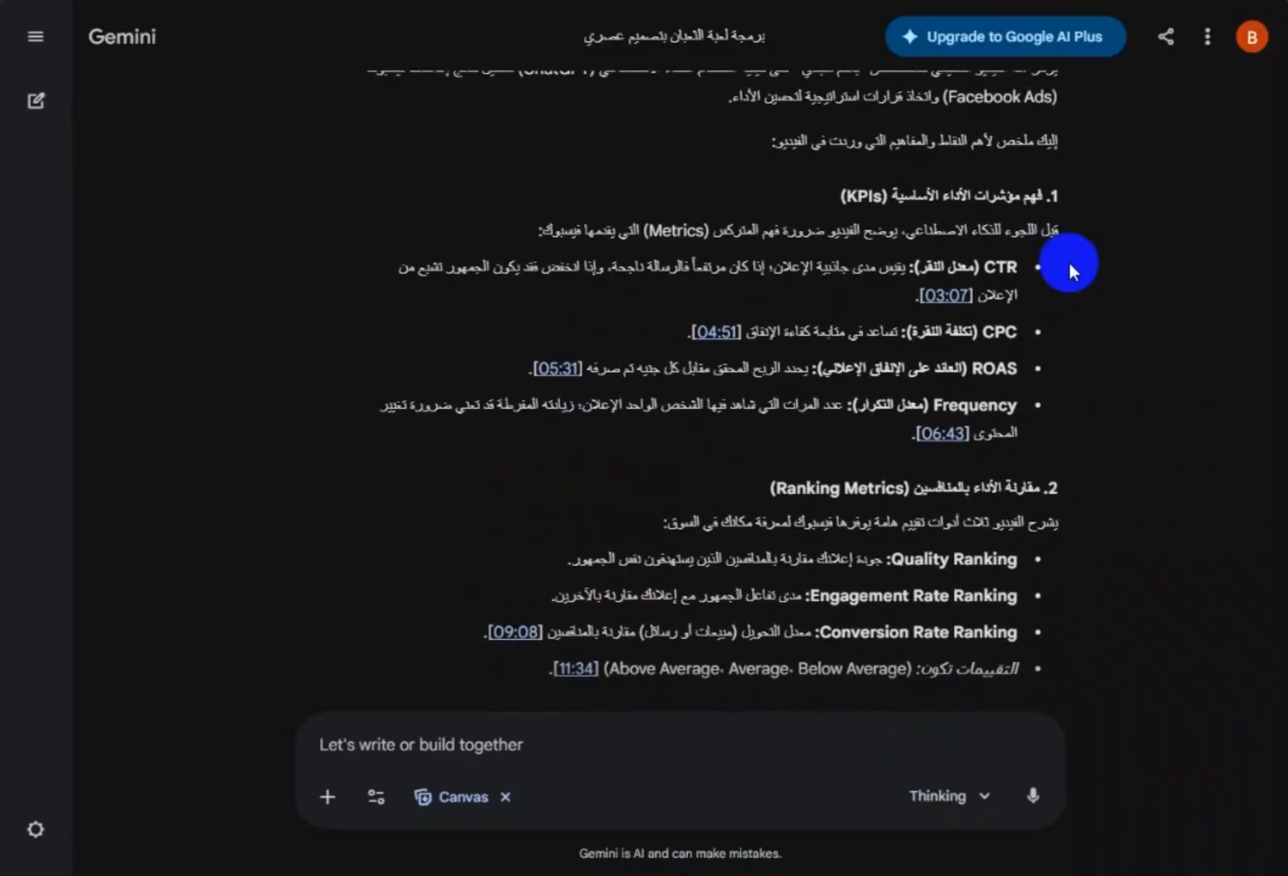
scroll(1068, 263, "up", 1)
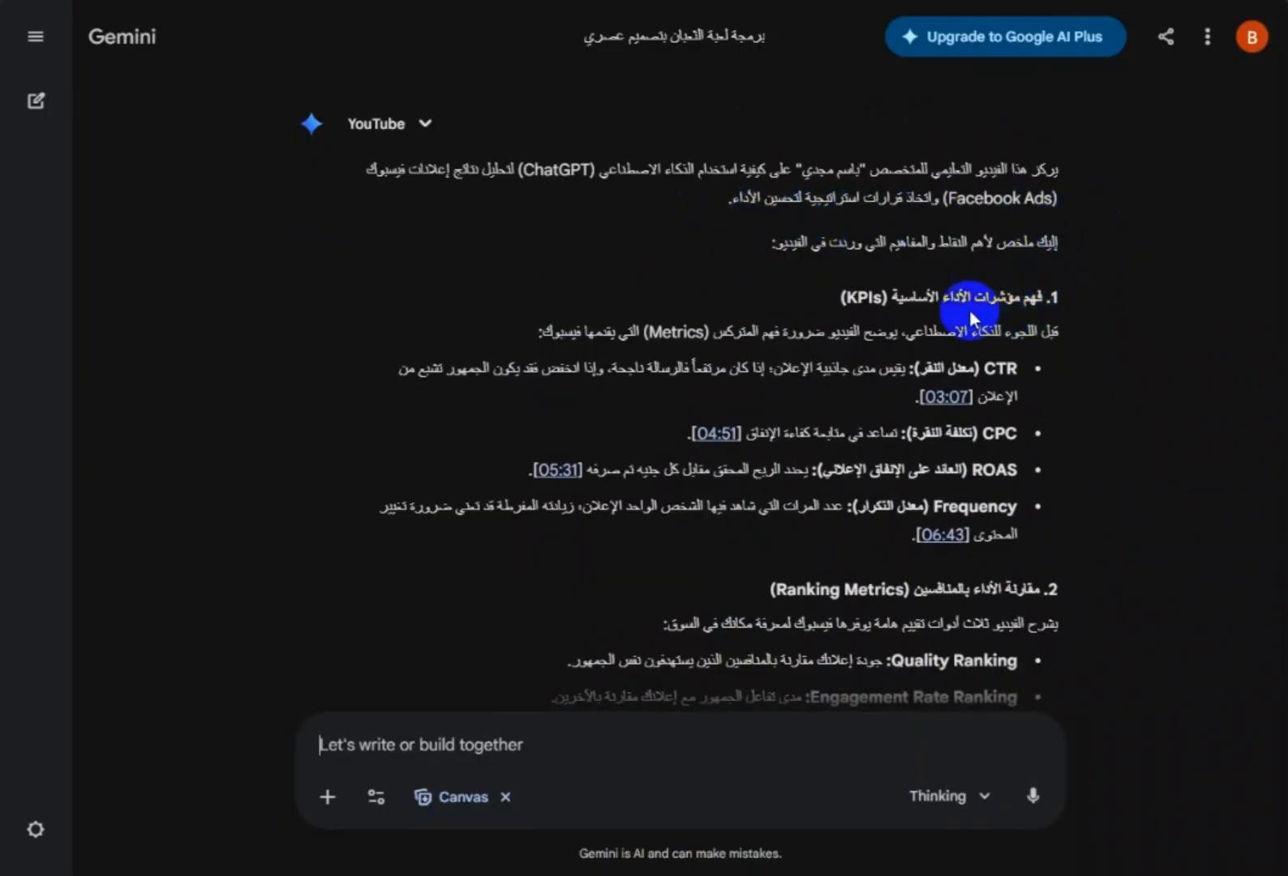
scroll(1108, 345, "down", 1)
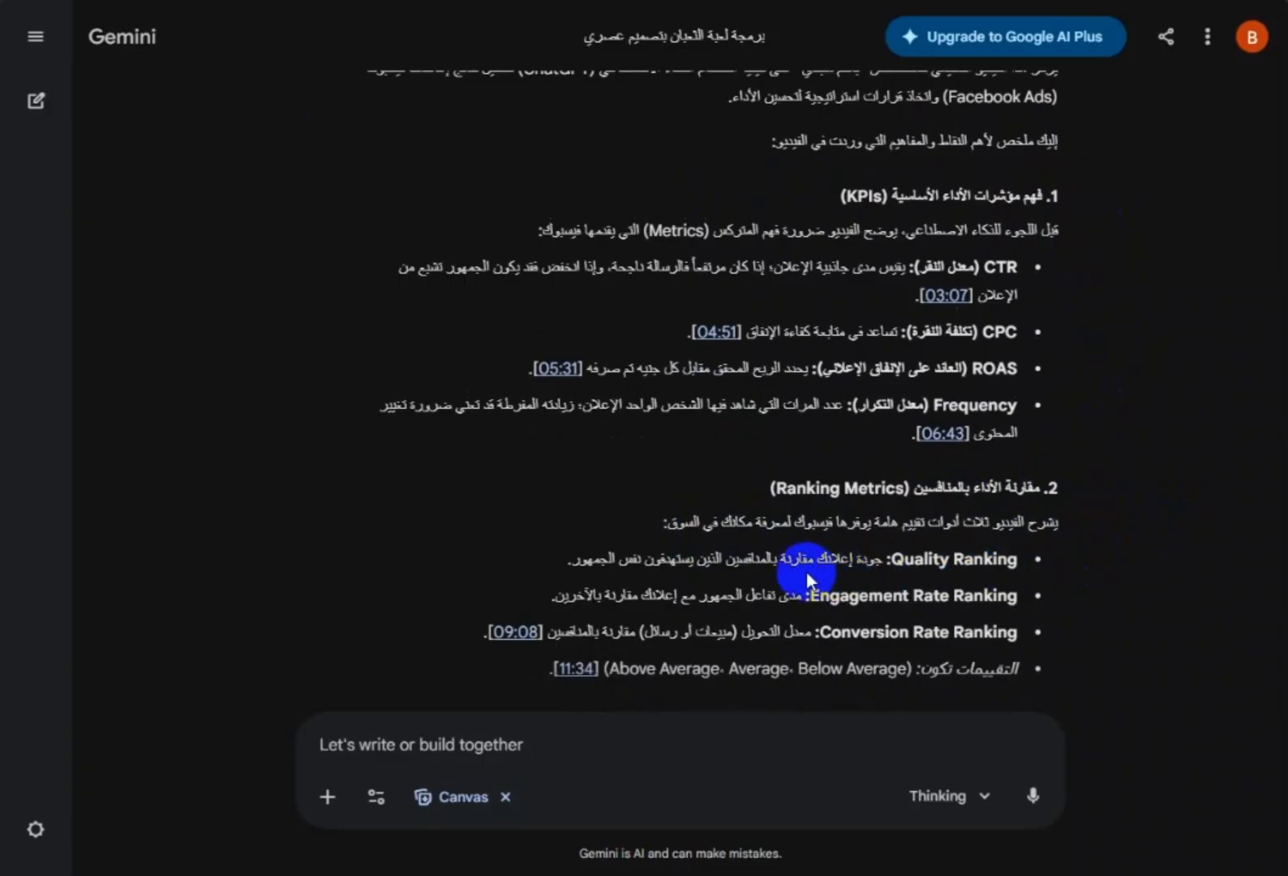
scroll(807, 577, "down", 10)
type("إعمل ا")
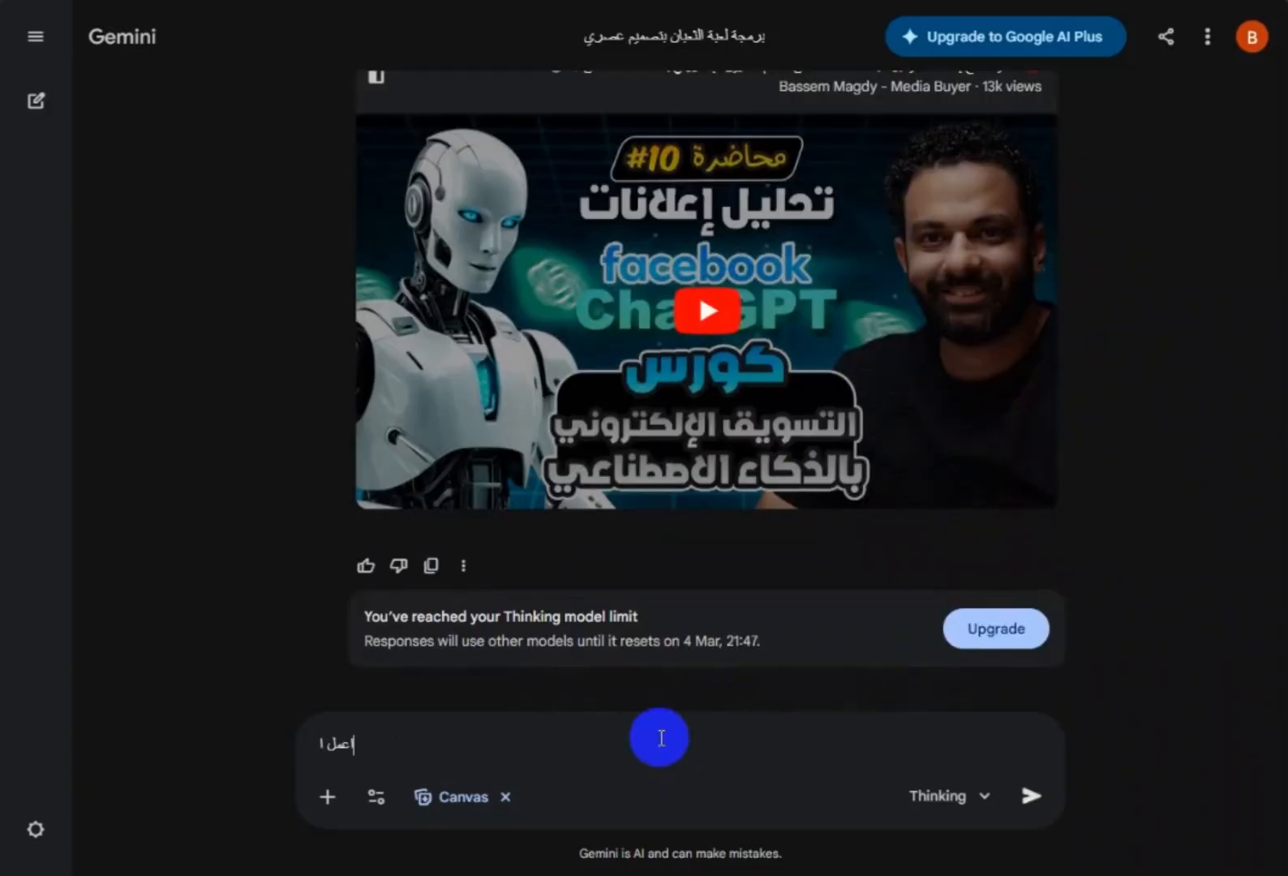
type("ختبار ف المحاضرة دي")
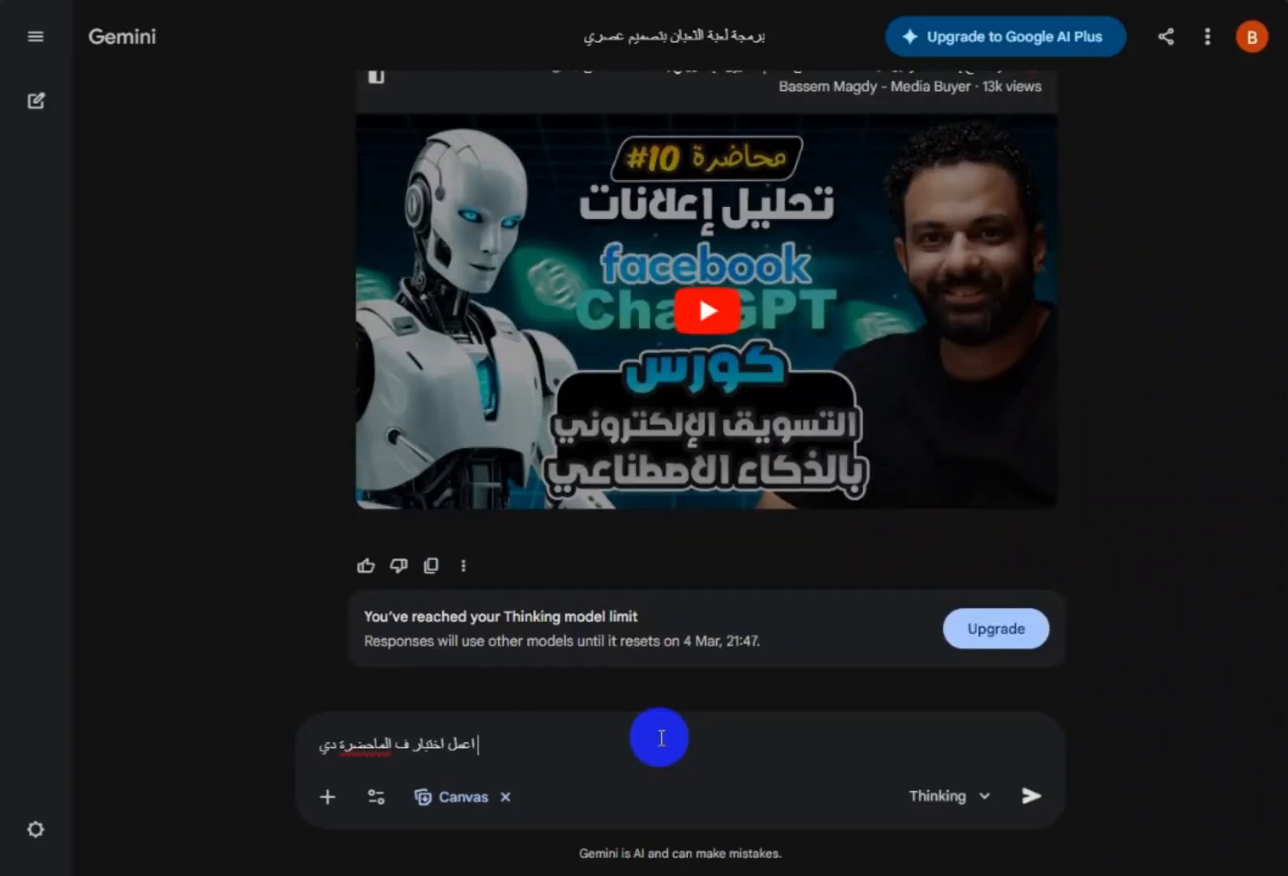
key("Return")
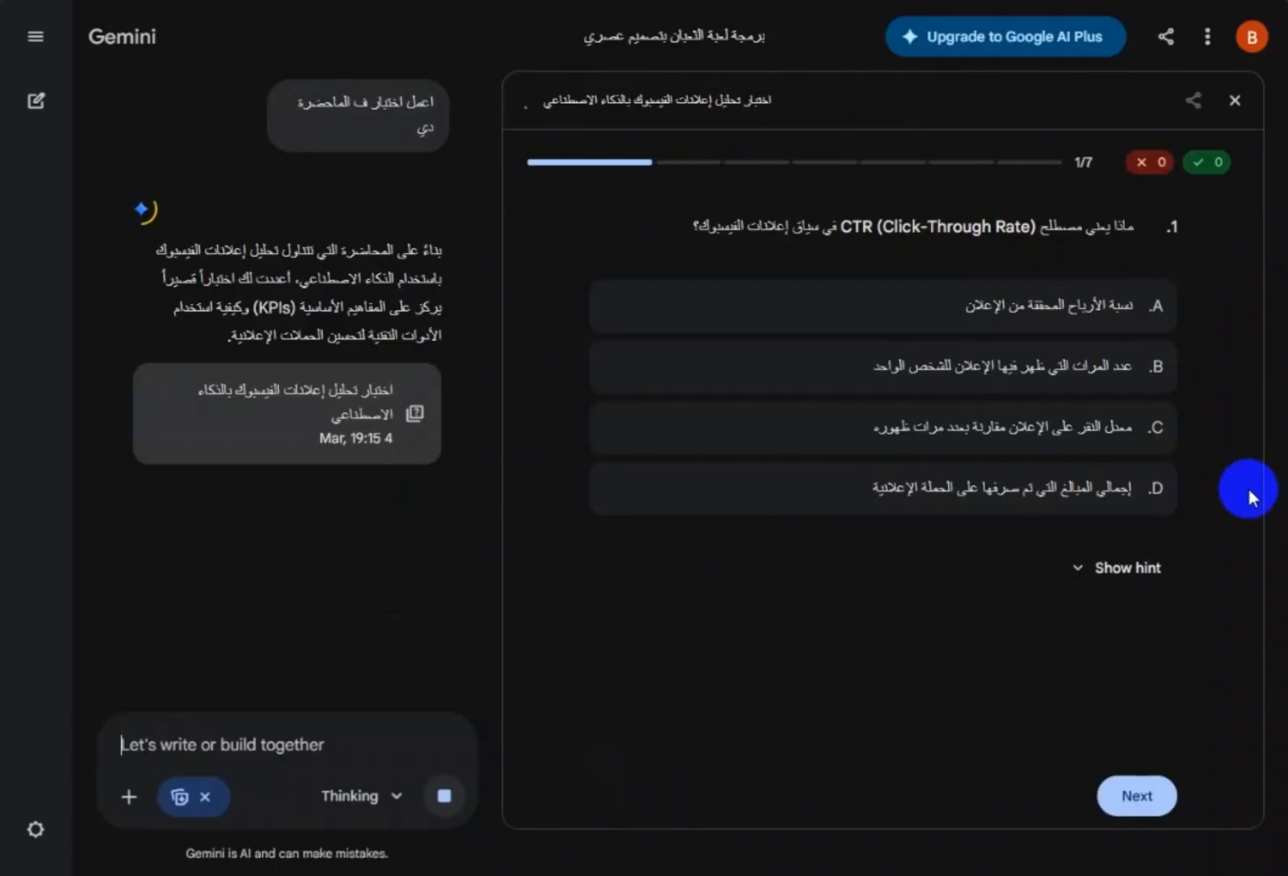
- Answer the first three questions of the Facebook ads quiz with C, B and D (Quality Ranking), advancing after each one
left_click(1100, 432)
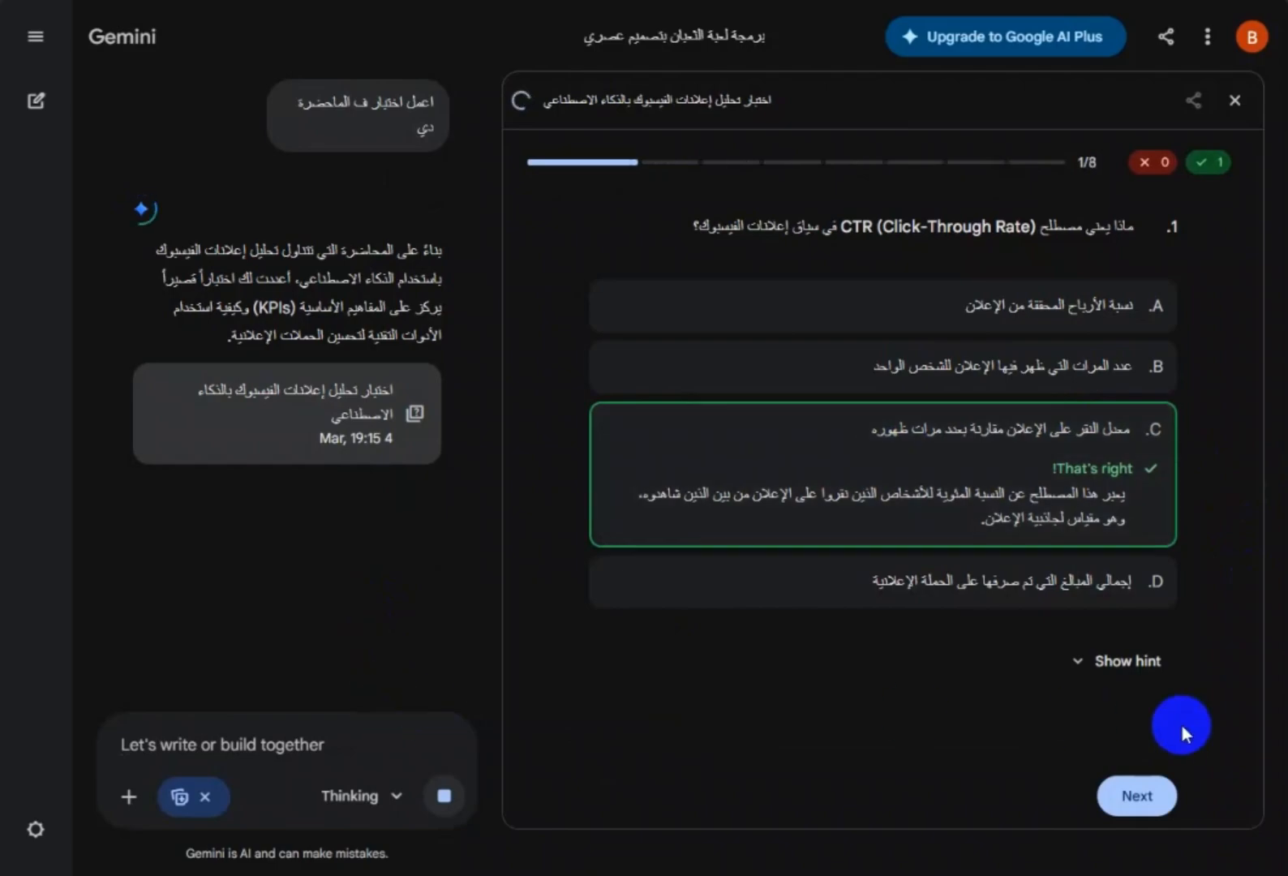
left_click(1136, 793)
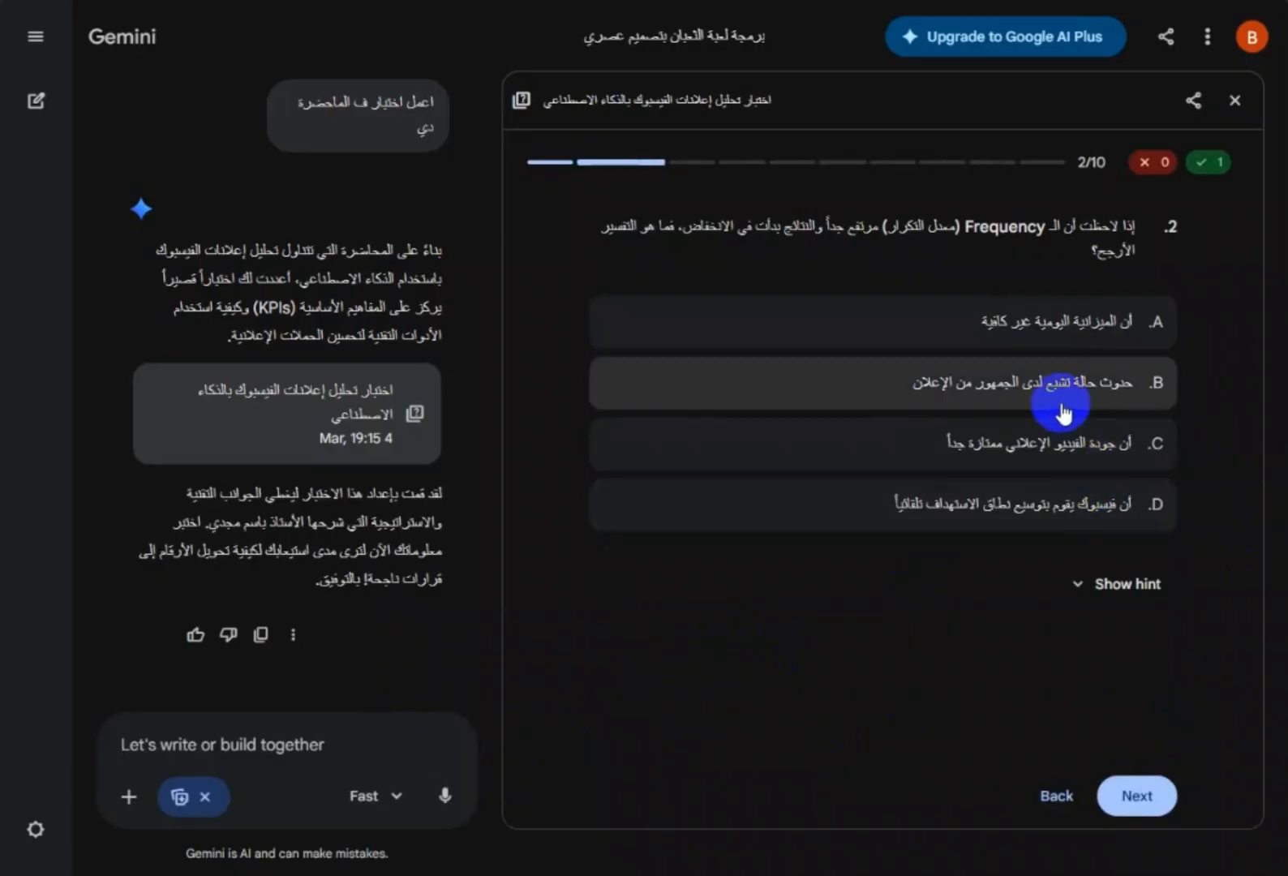
left_click(1058, 397)
left_click(1142, 793)
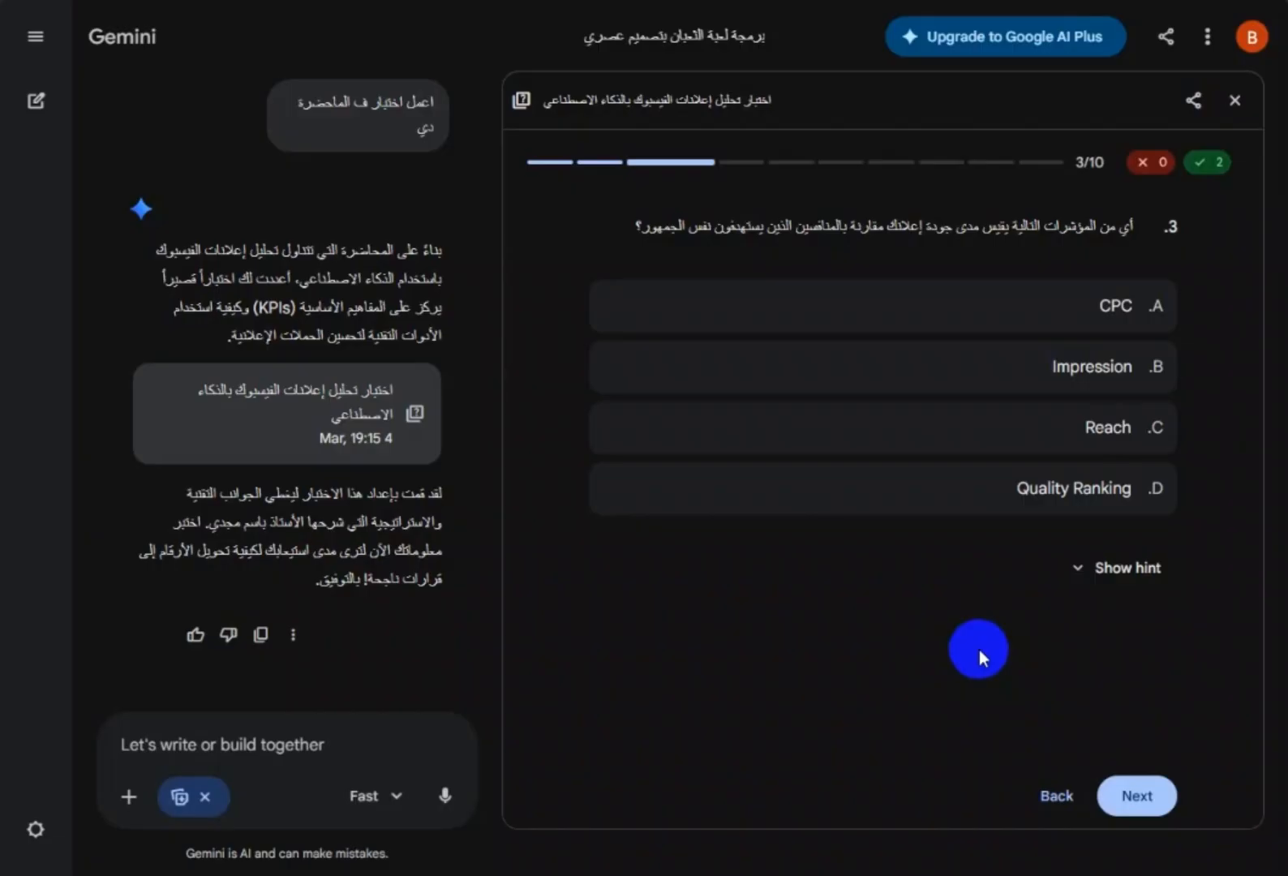
left_click(979, 503)
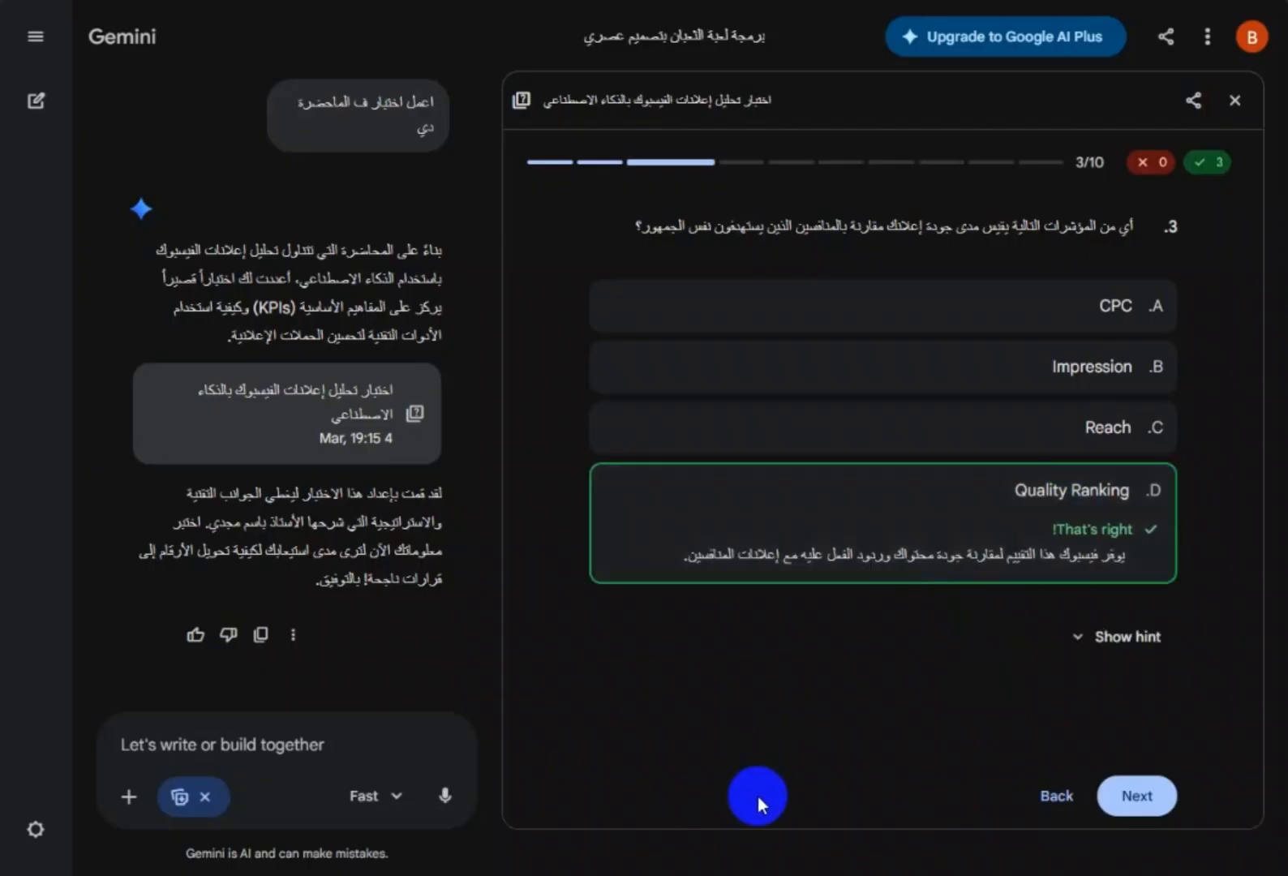
left_click(1134, 795)
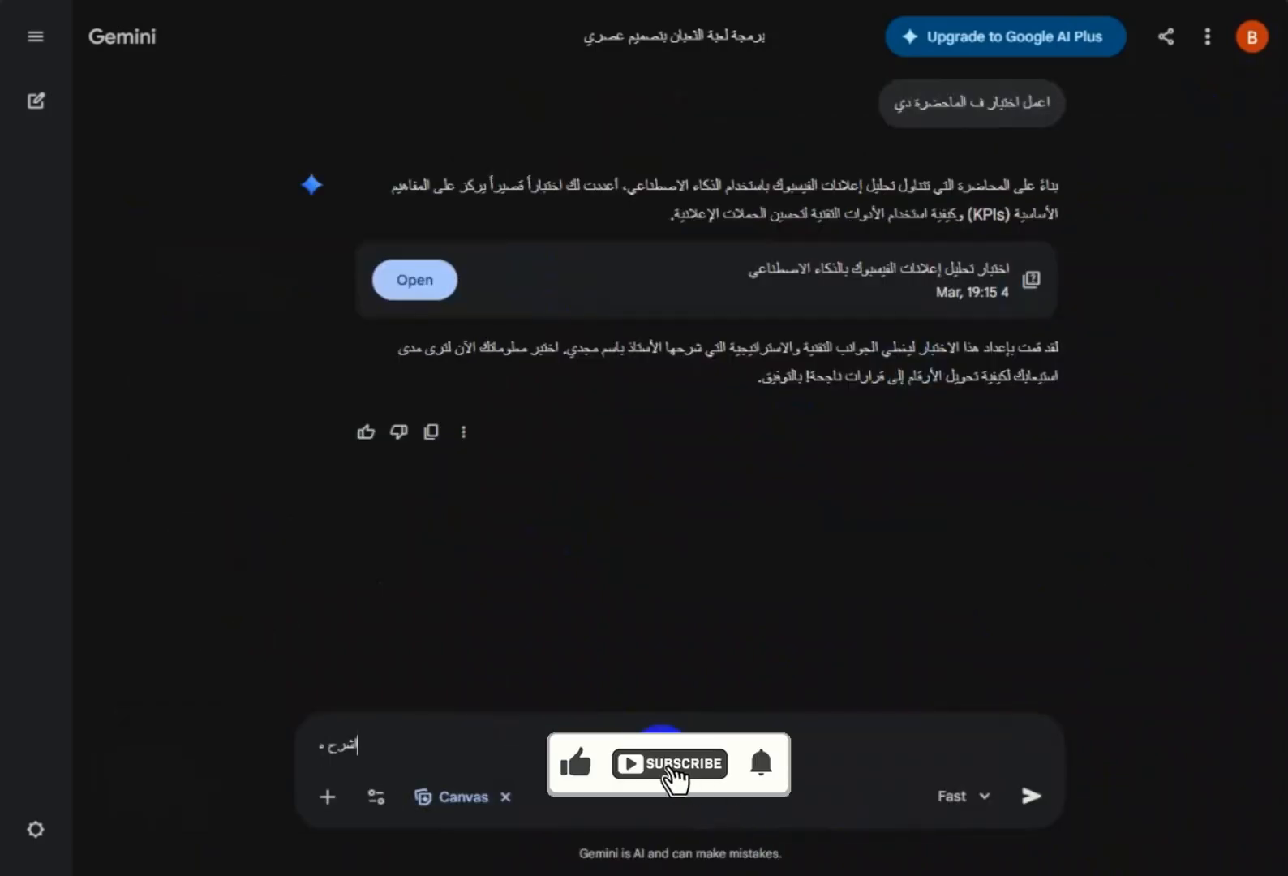
- Request a slide presentation of the lecture by sending "اشرح هذه المحاضرة ف سلايدز" with Canvas enabled
type("ذه المحا")
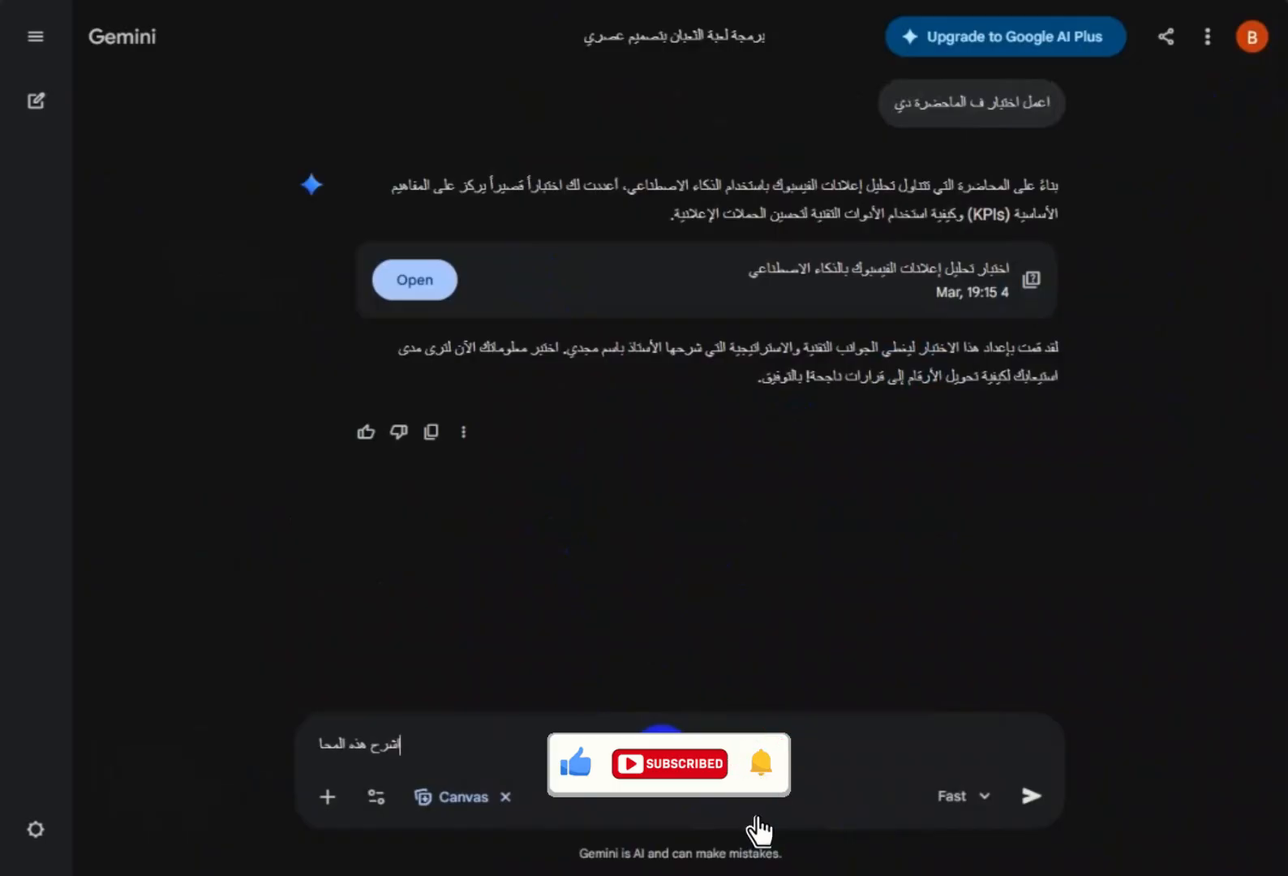
type("ضرة ف")
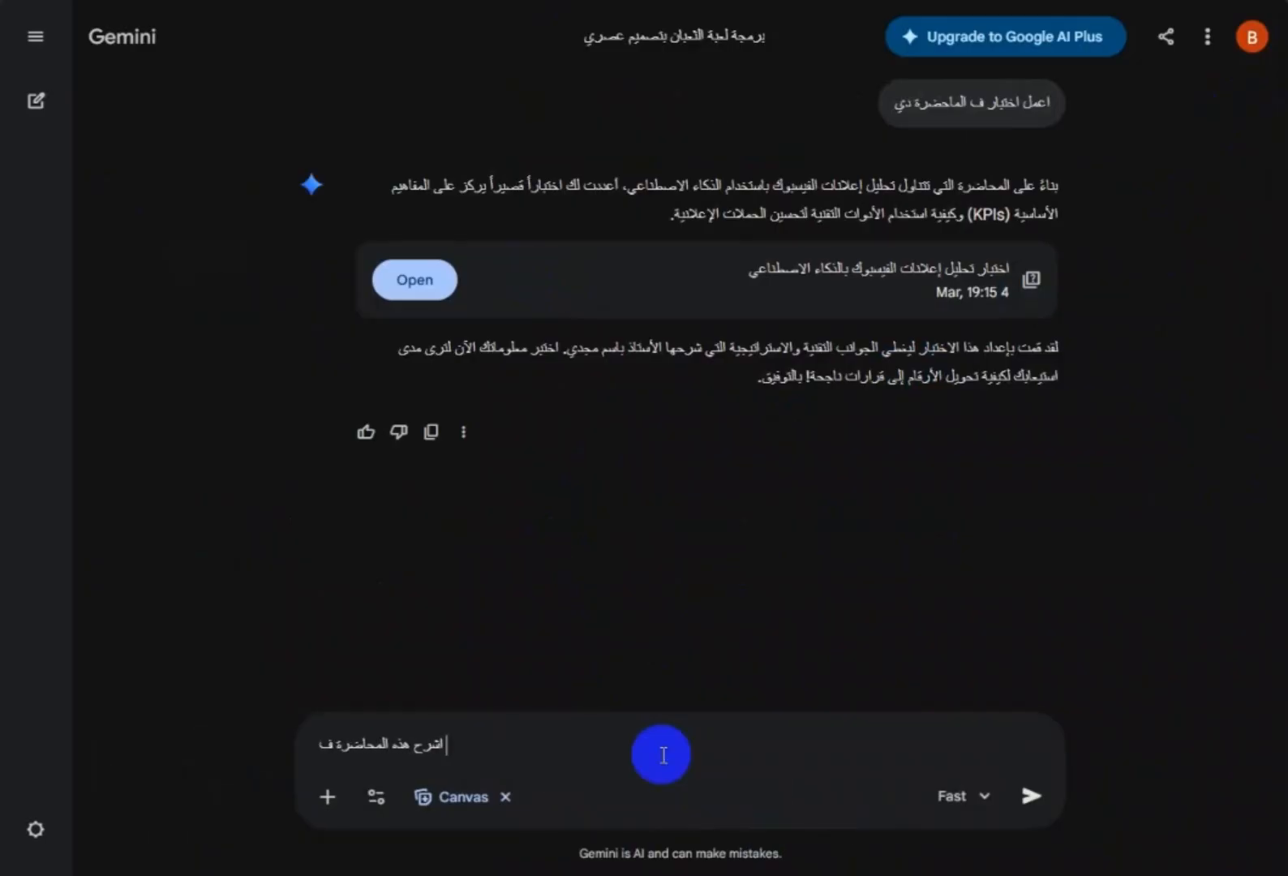
type(" سلايد")
type("ز")
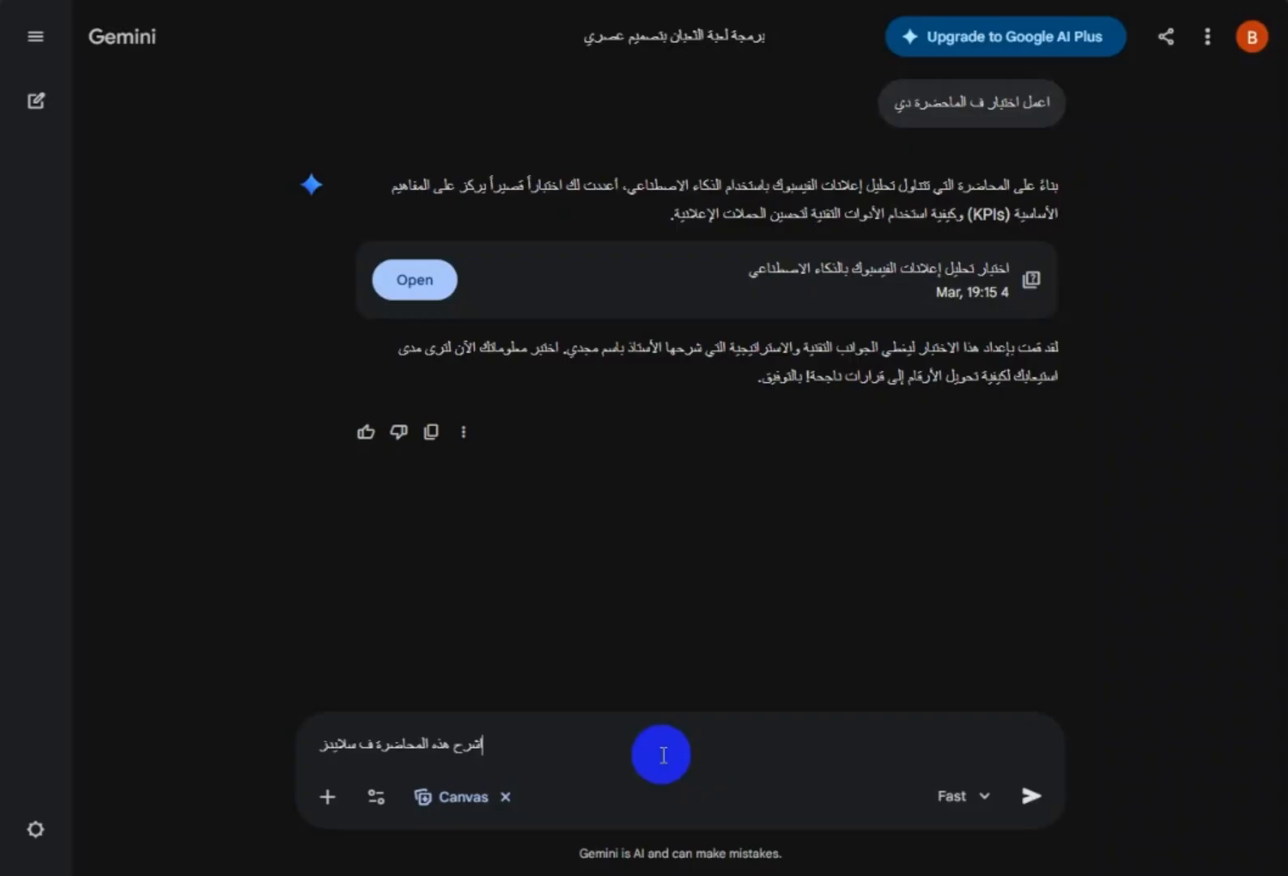
key("Return")
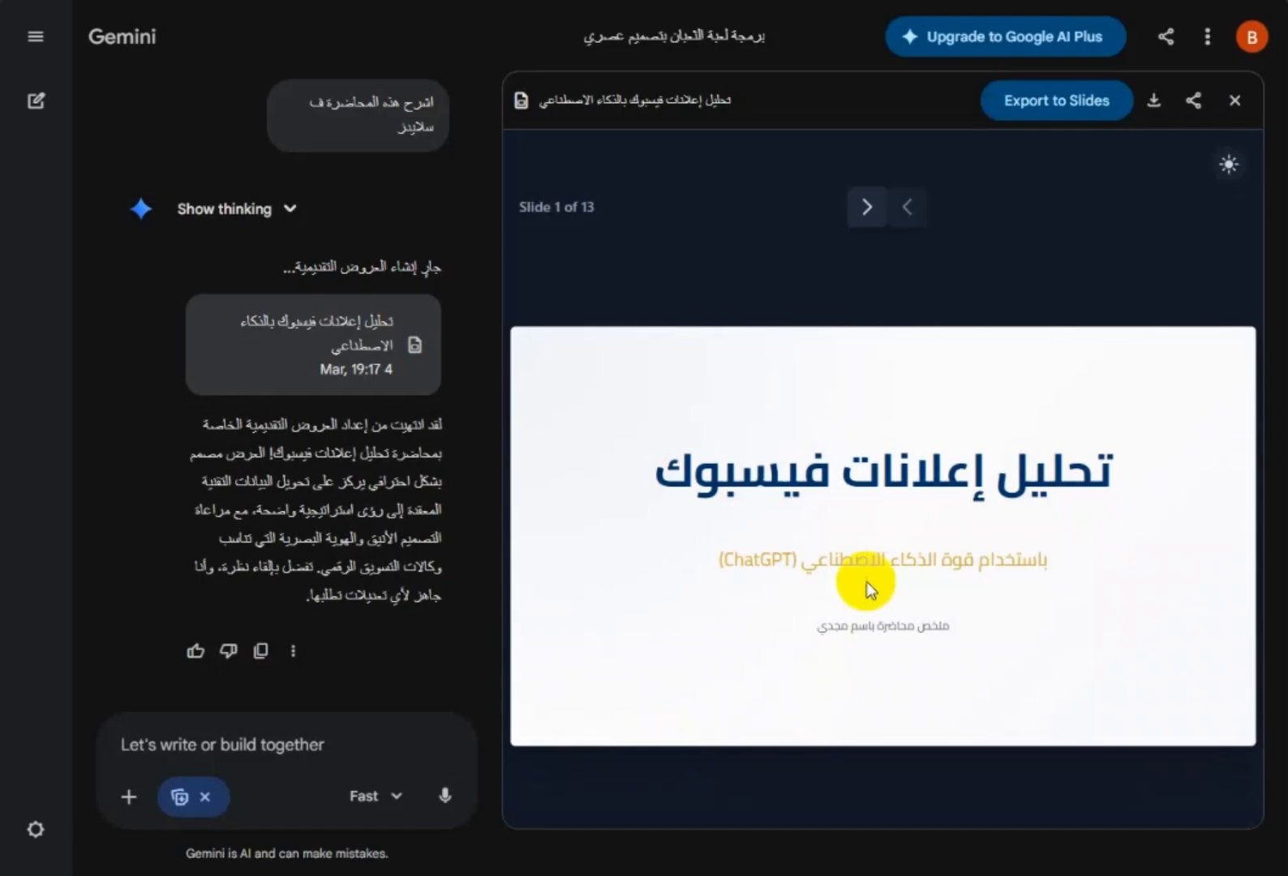
- Page through the generated Facebook ads analysis presentation from the title slide to slide 4
left_click(878, 213)
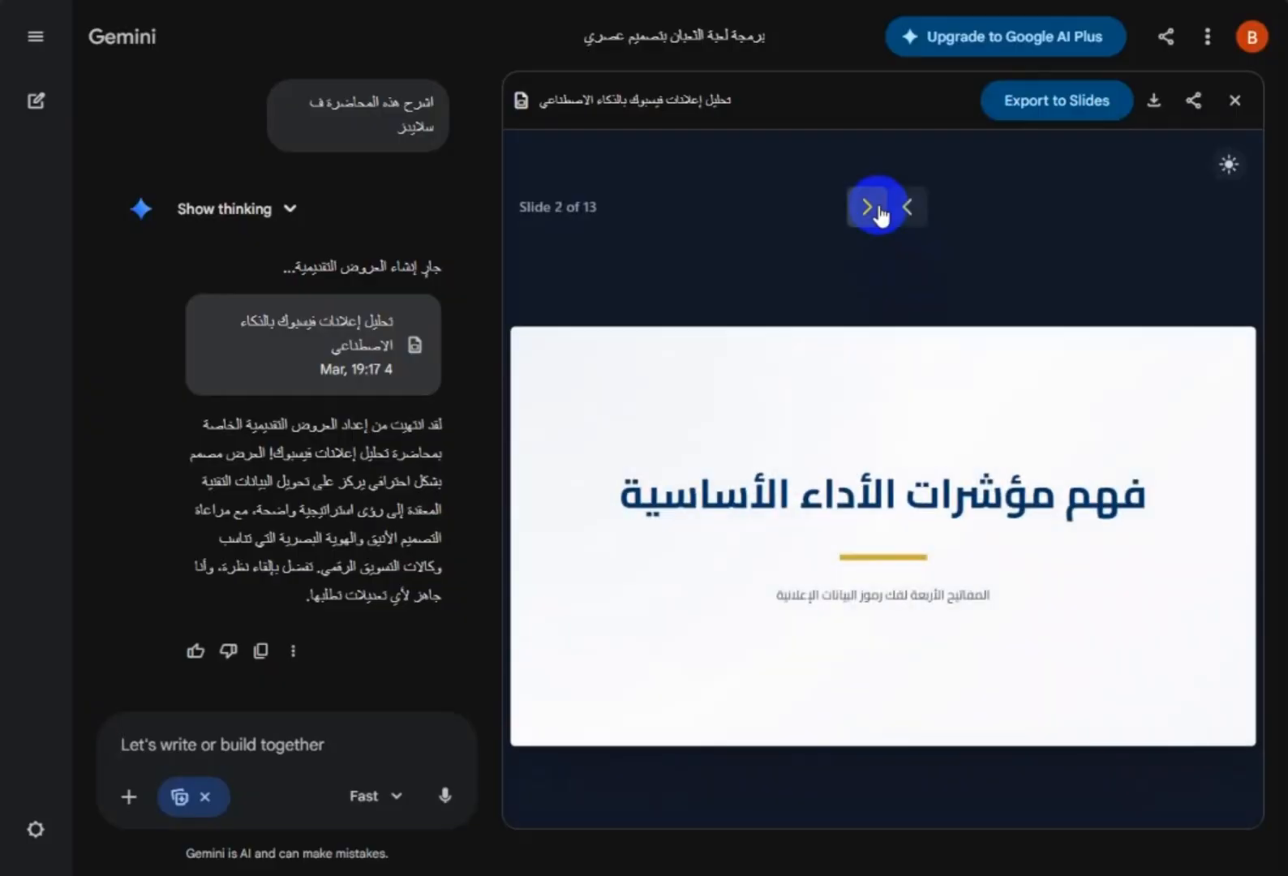
left_click(878, 212)
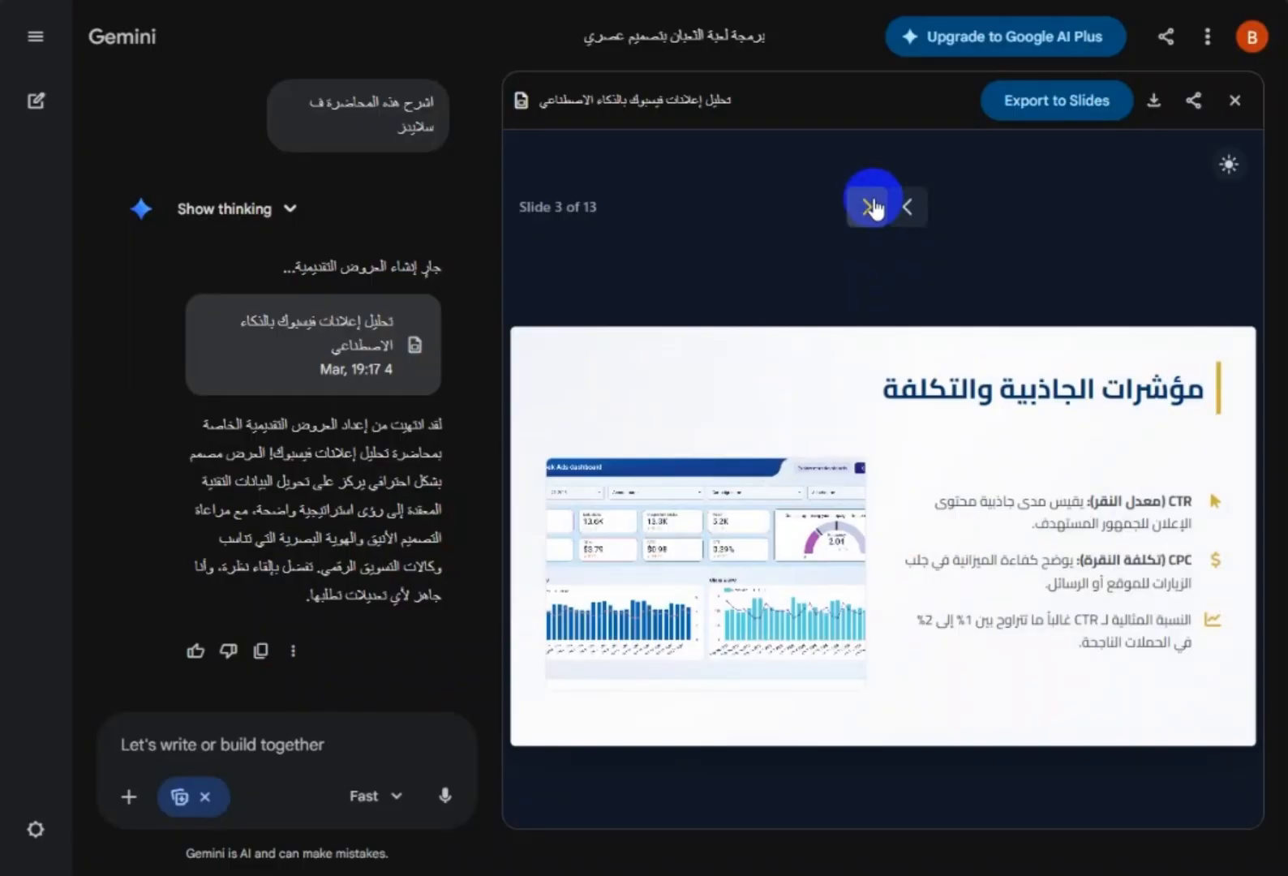
left_click(874, 208)
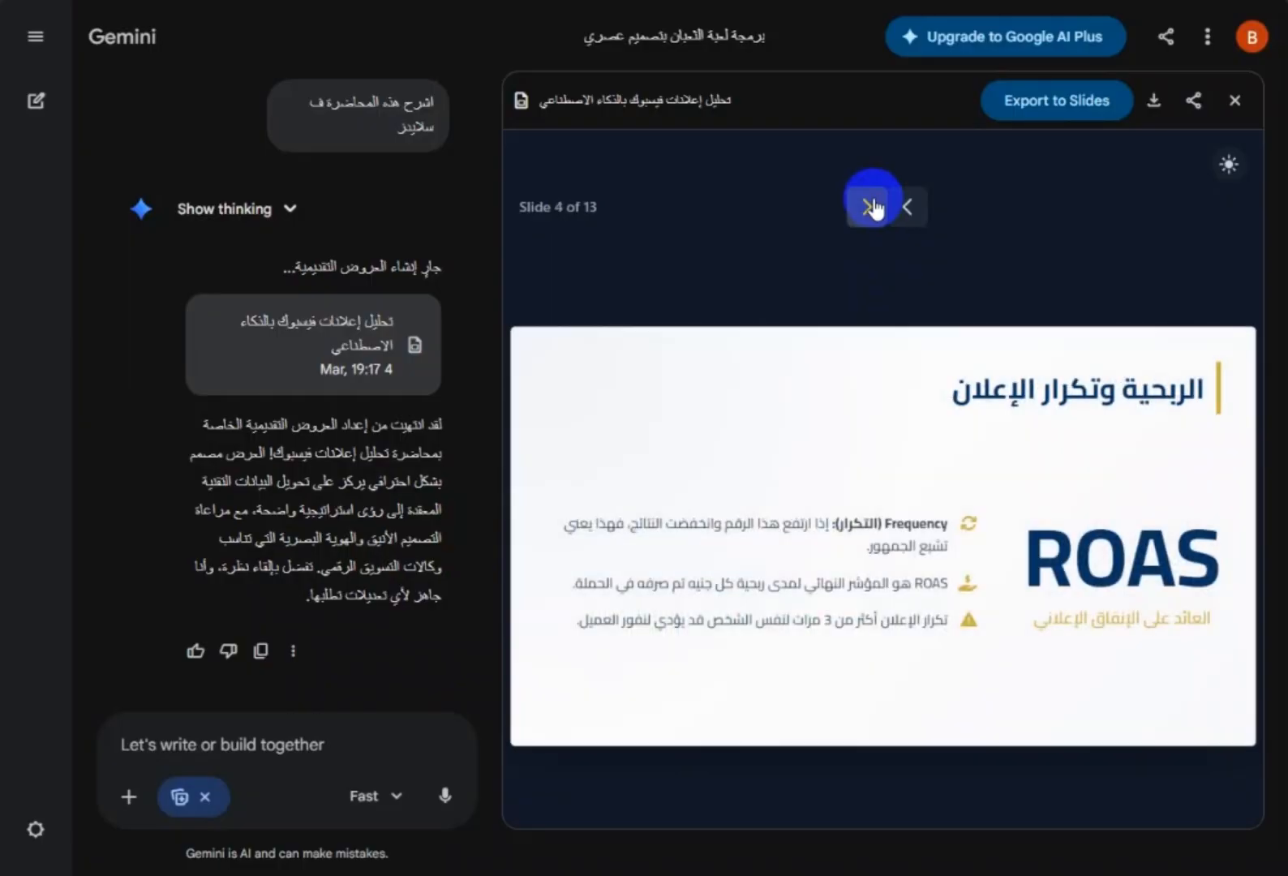
- Continue paging through the Facebook ads analysis presentation from slide 4 past slide 10
left_click(873, 208)
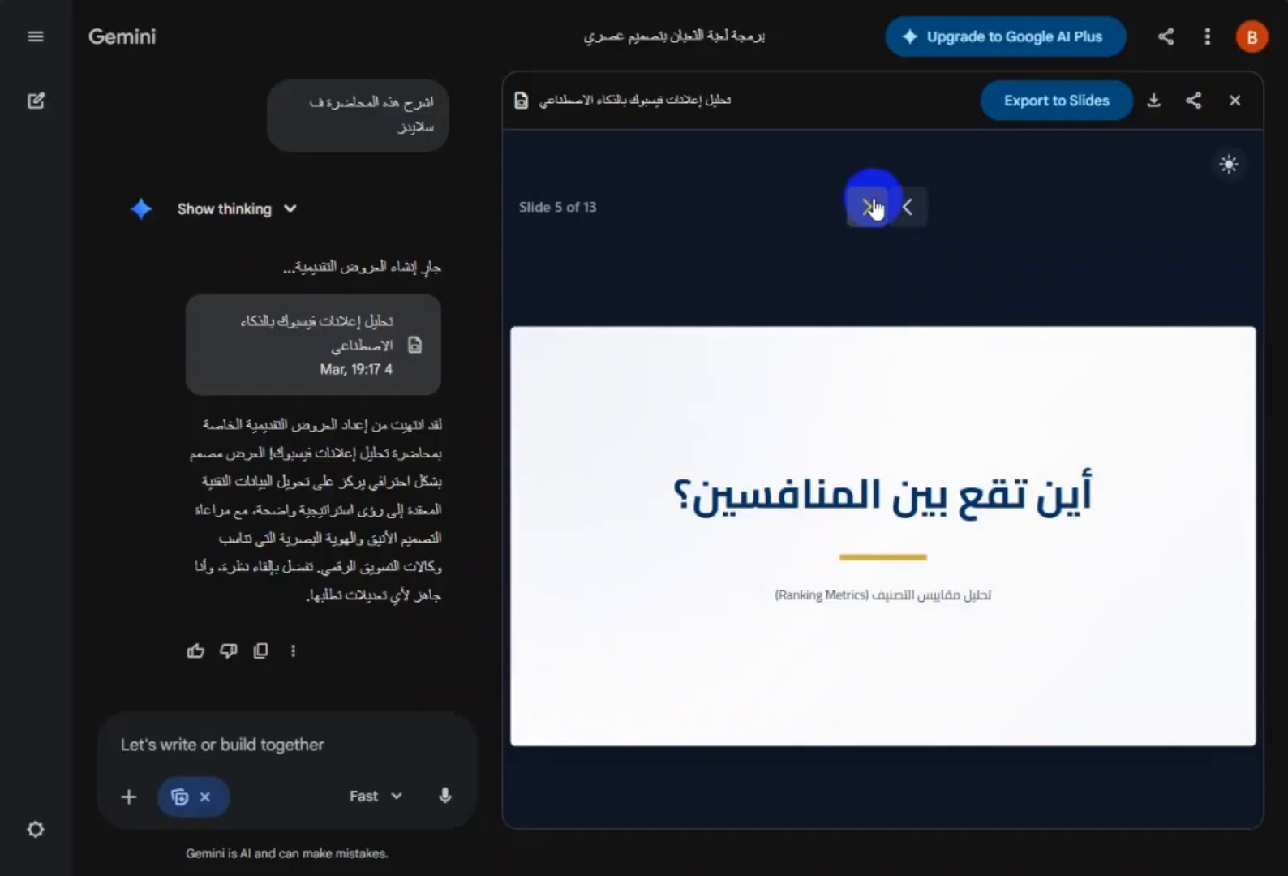
left_click(873, 207)
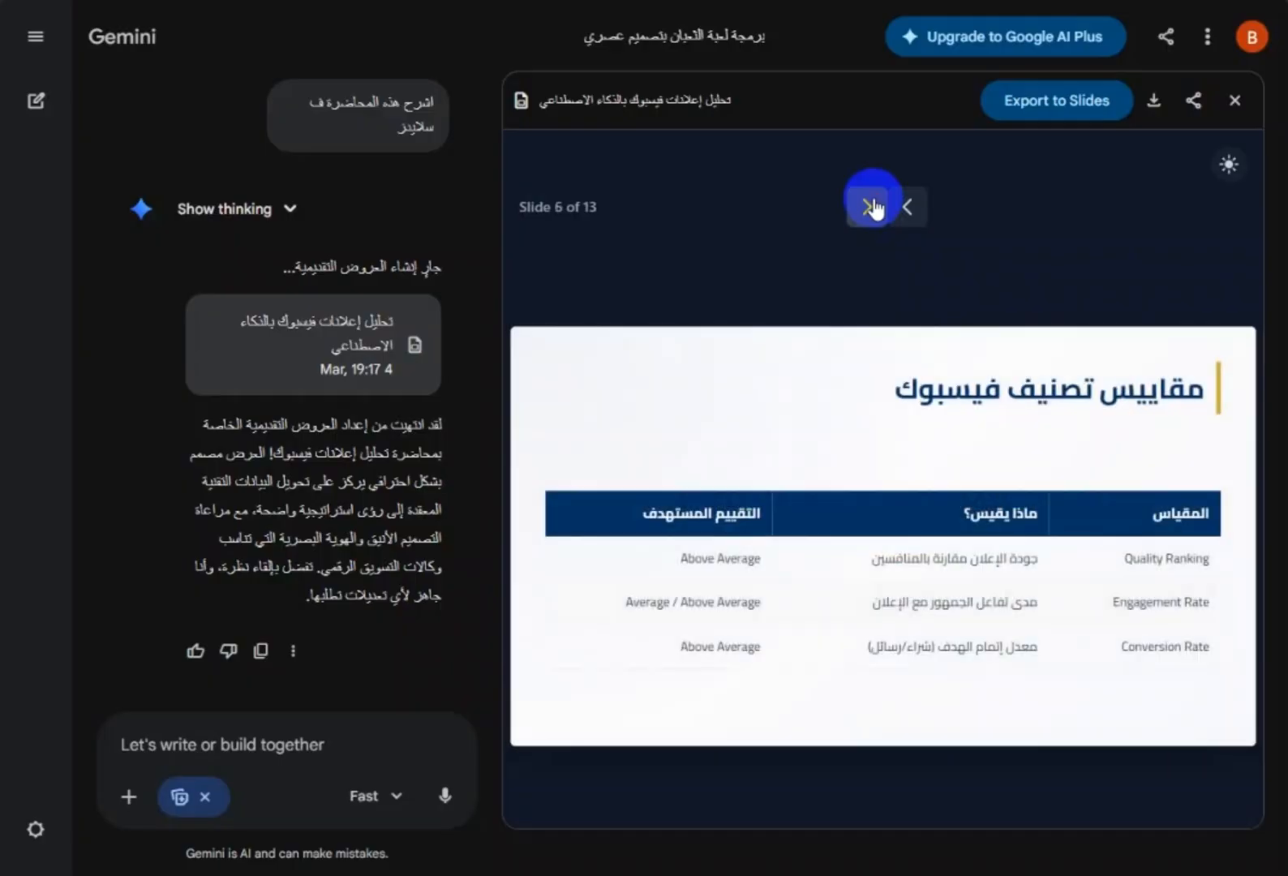
left_click(874, 208)
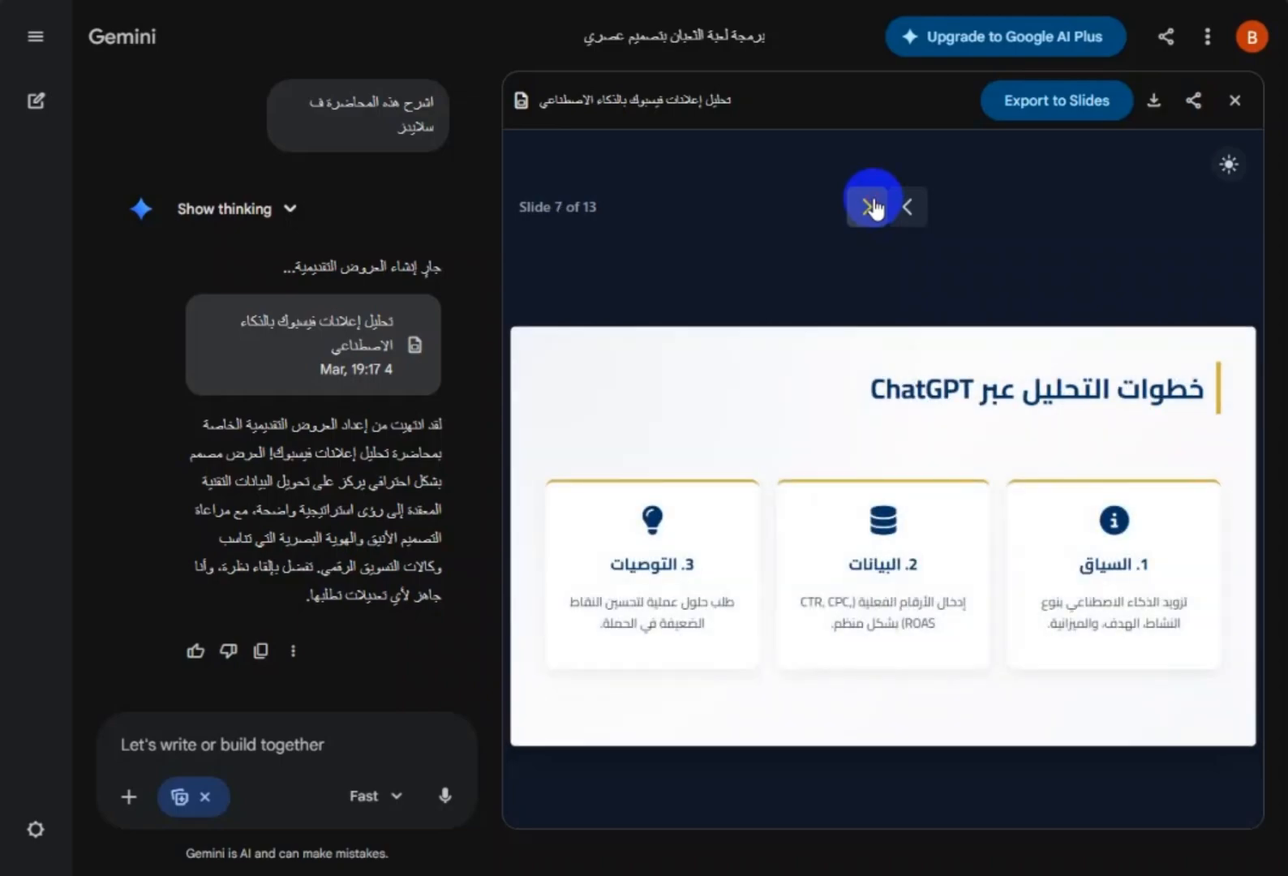
left_click(874, 208)
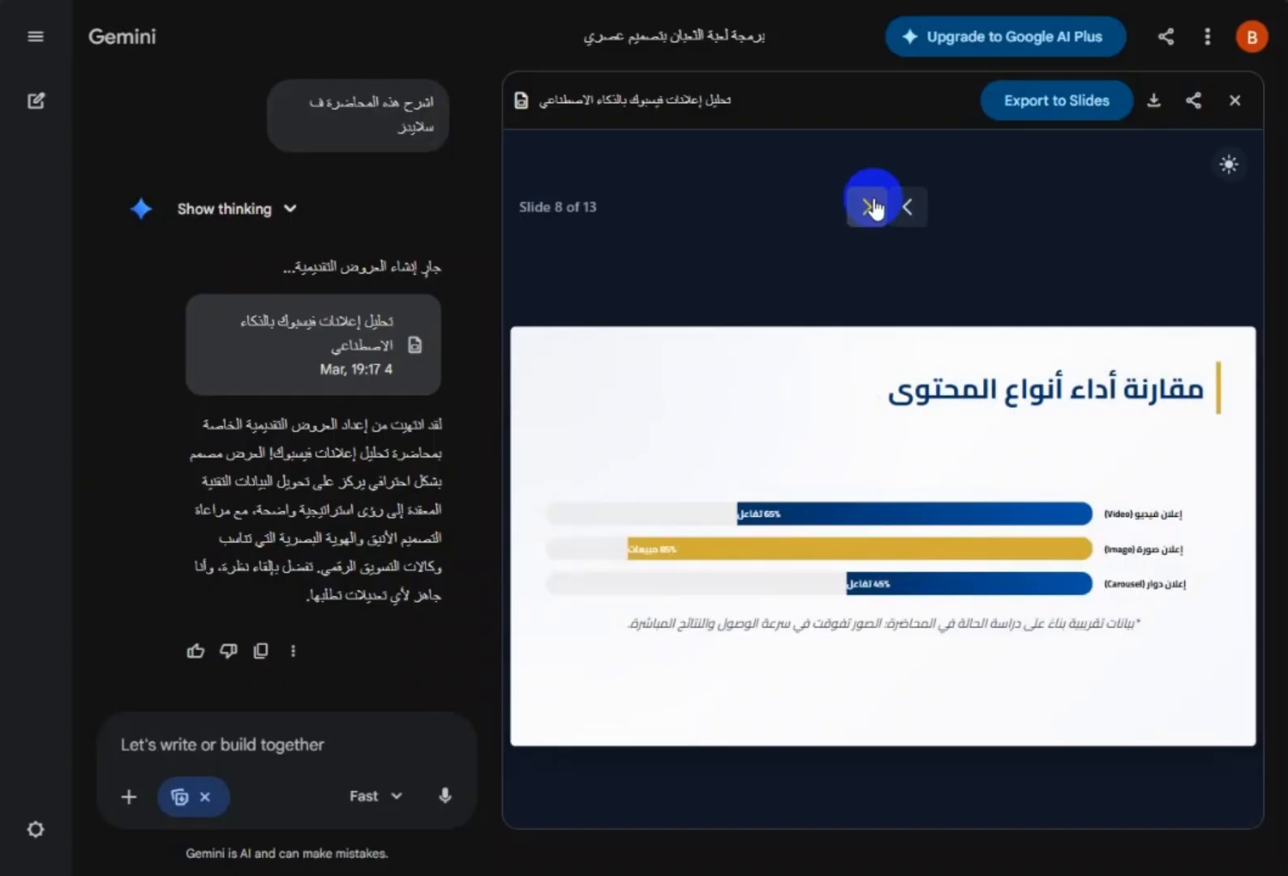
left_click(873, 208)
left_click(873, 208)
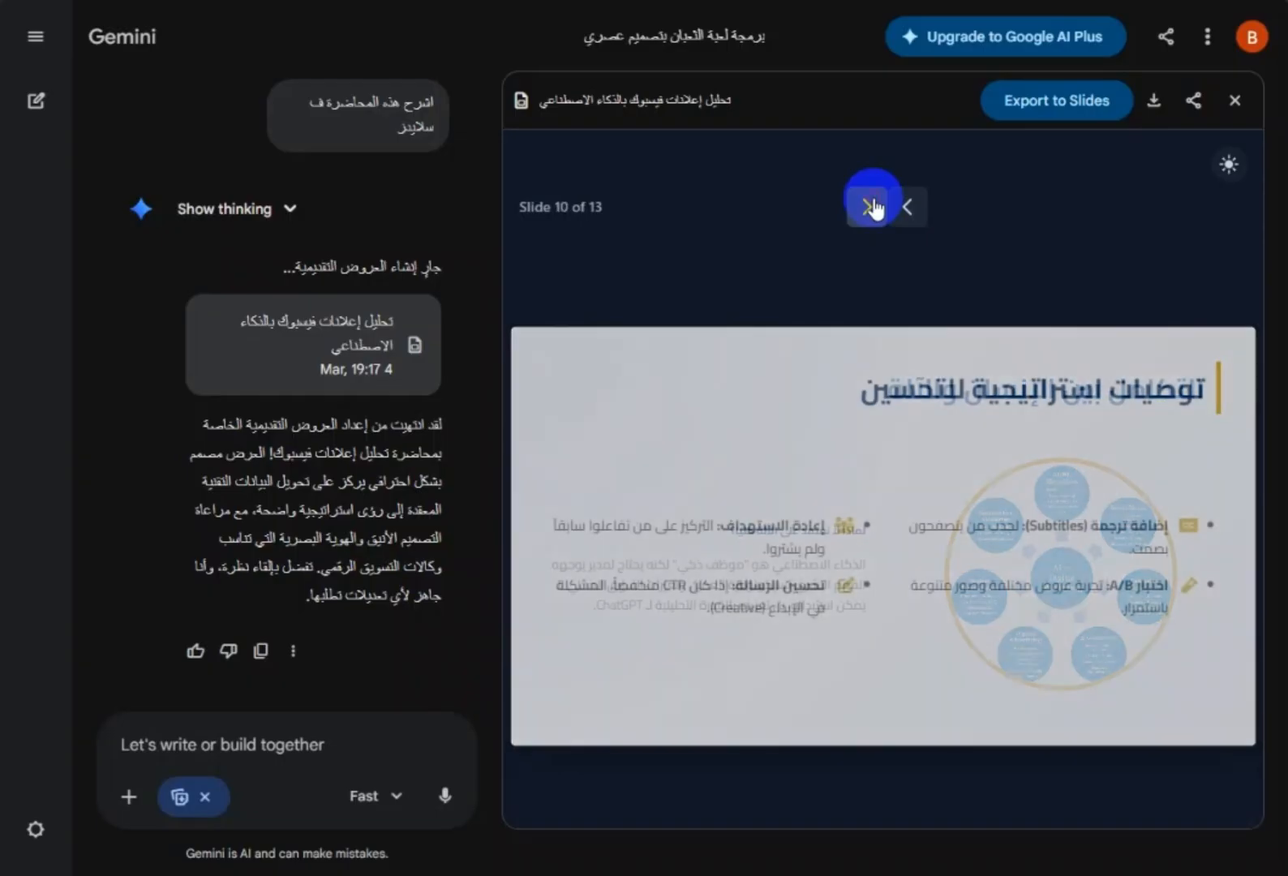
left_click(873, 207)
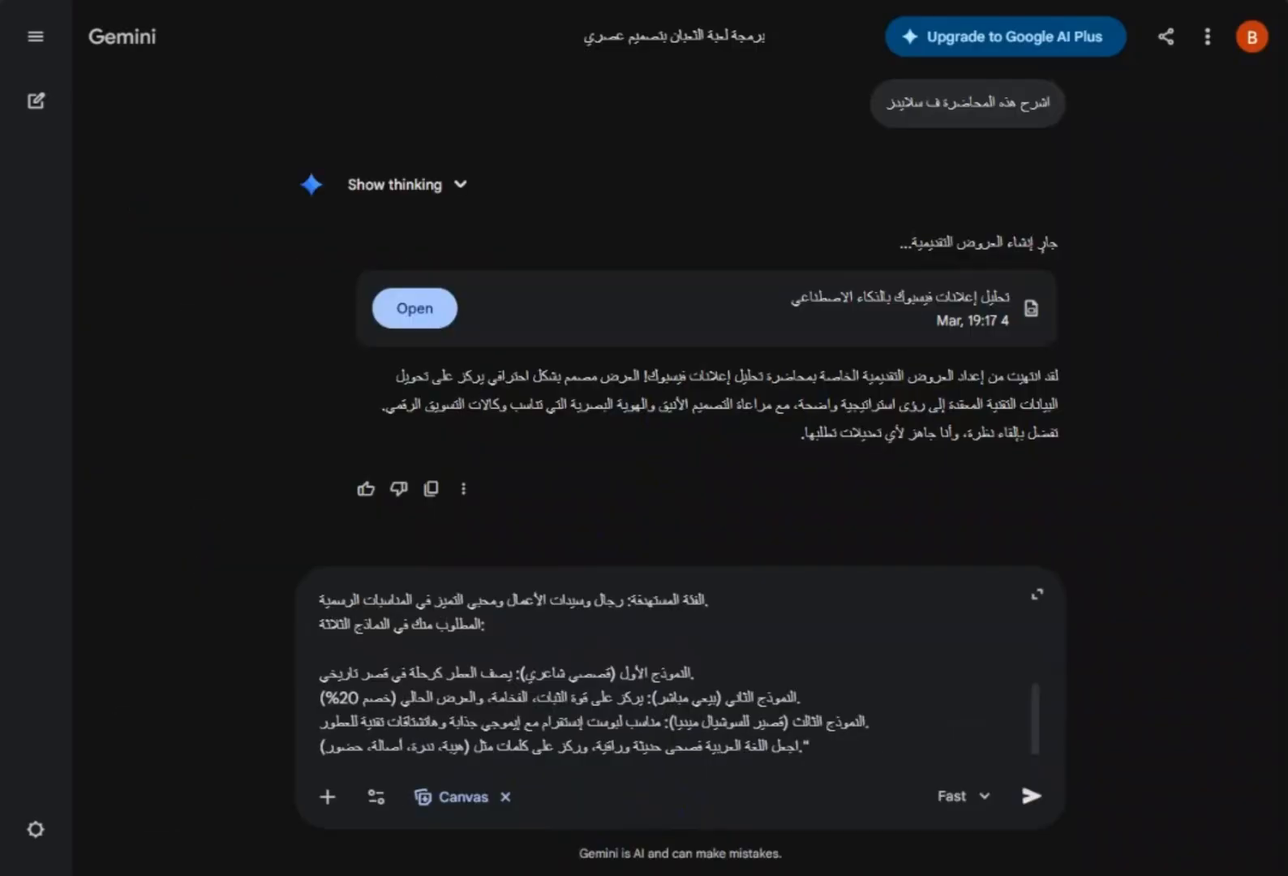
- Send the prepared Copywriter prompt for 3 marketing samples of the "سلطان العود - Sultan Oud" perfume with Canvas enabled, and expand the sent prompt to review it
scroll(621, 634, "up", 5)
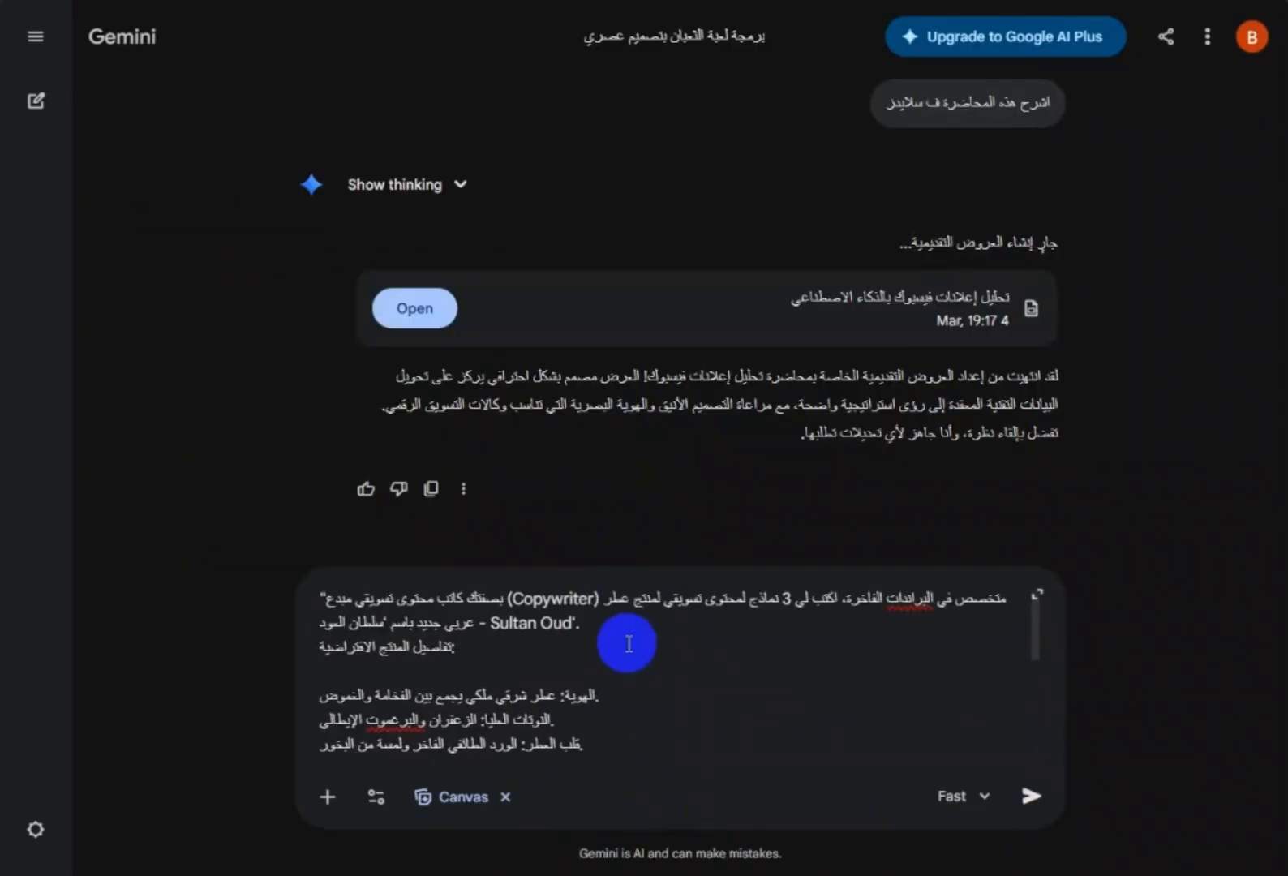
left_click(1032, 796)
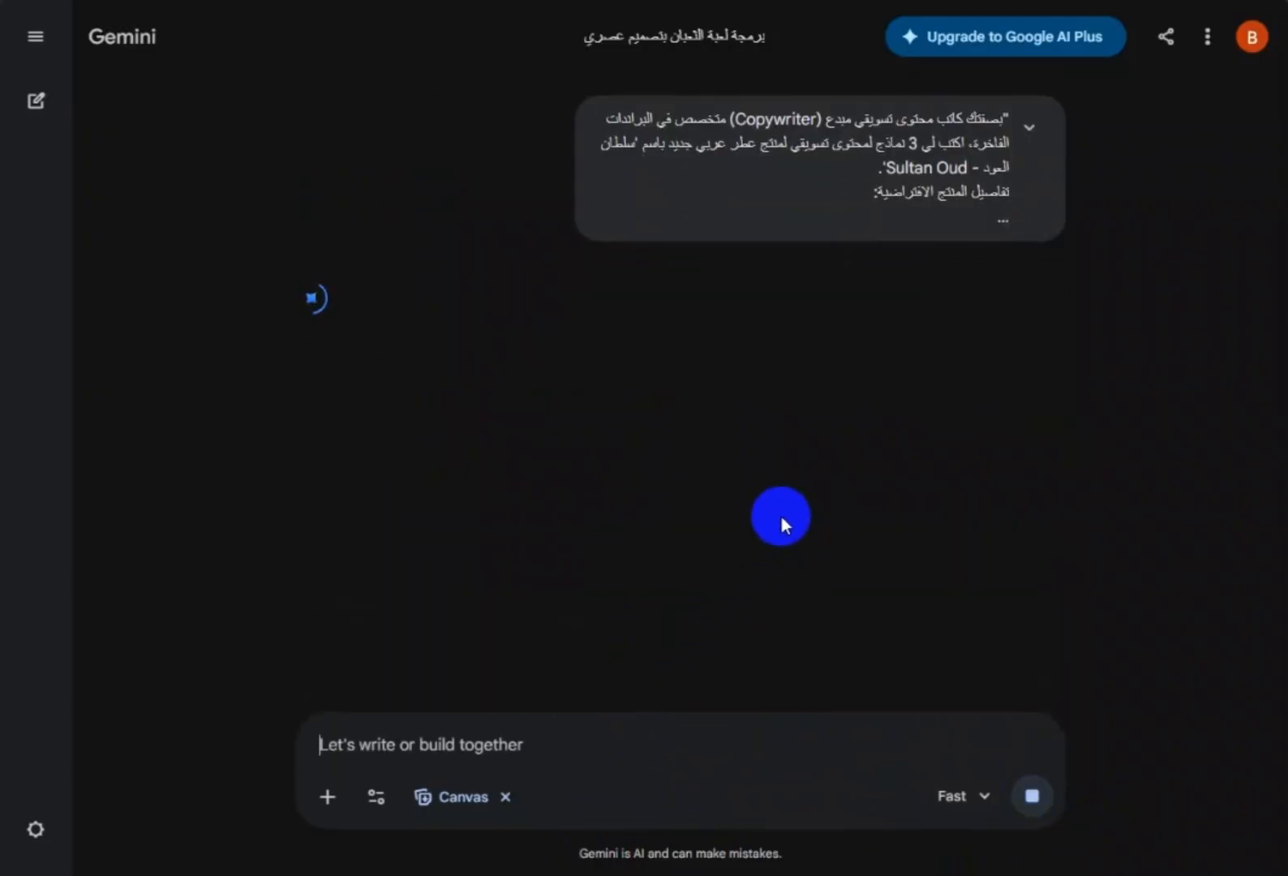
left_click(413, 111)
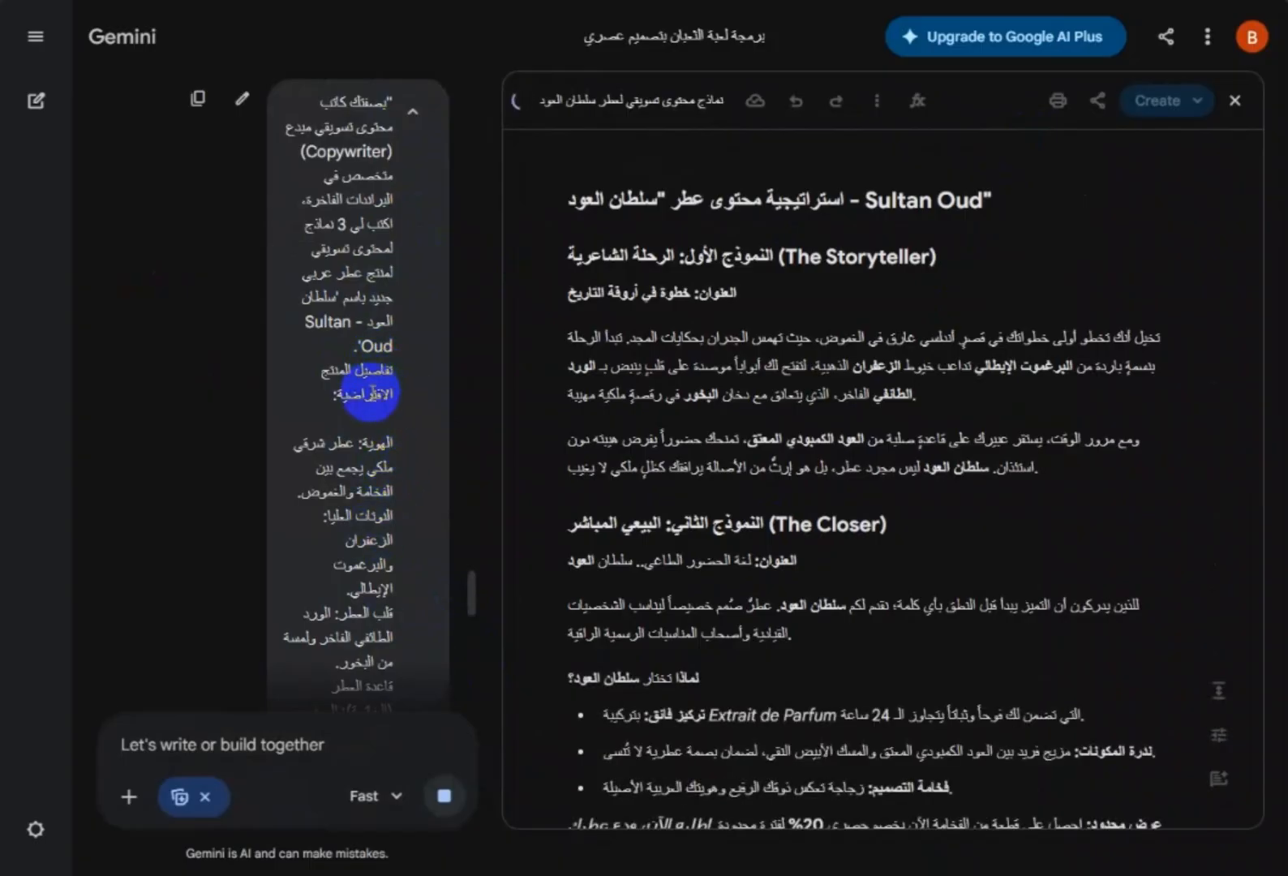
scroll(365, 389, "down", 2)
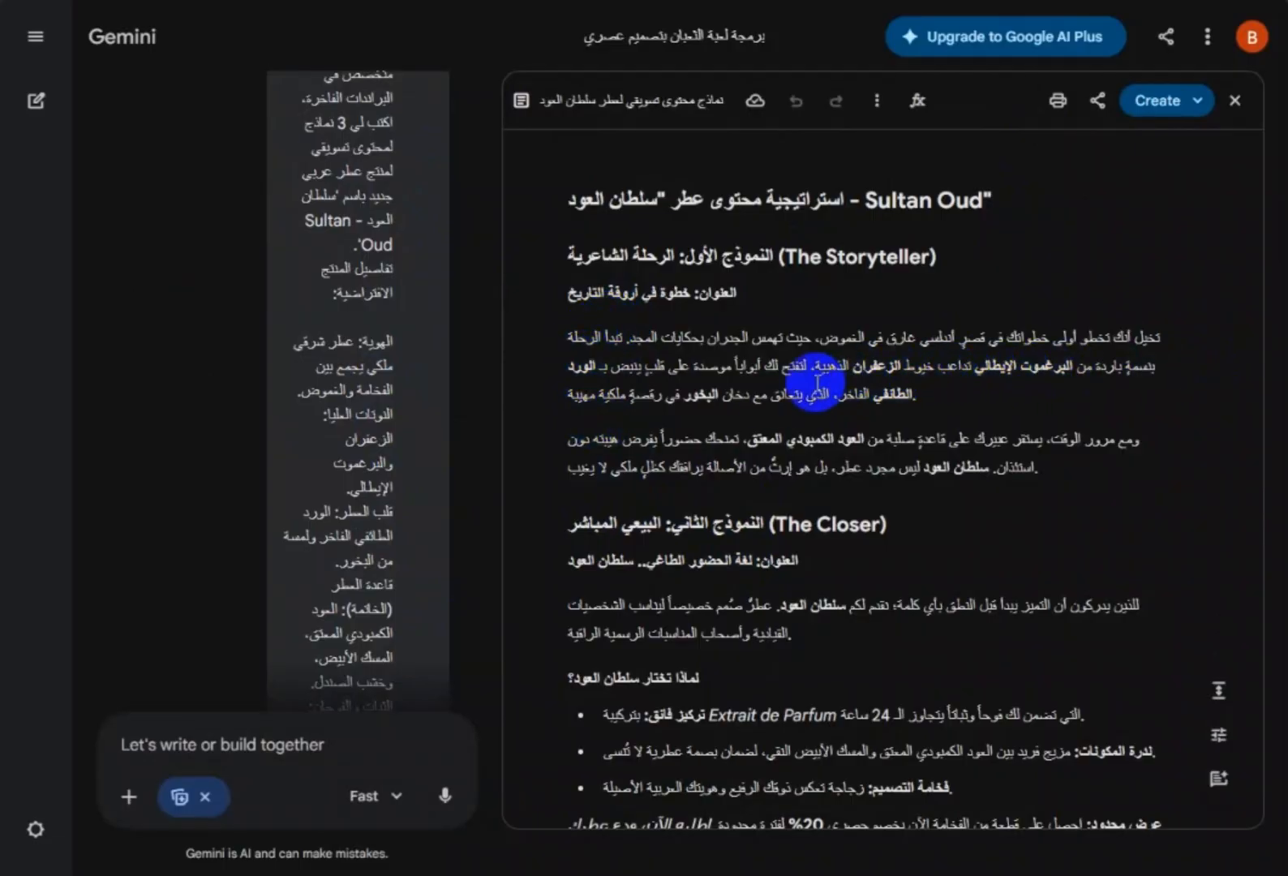
- Read through the Storyteller, Closer and Socialite samples in the generated perfume document and check its tone adjustment option
scroll(817, 383, "down", 1)
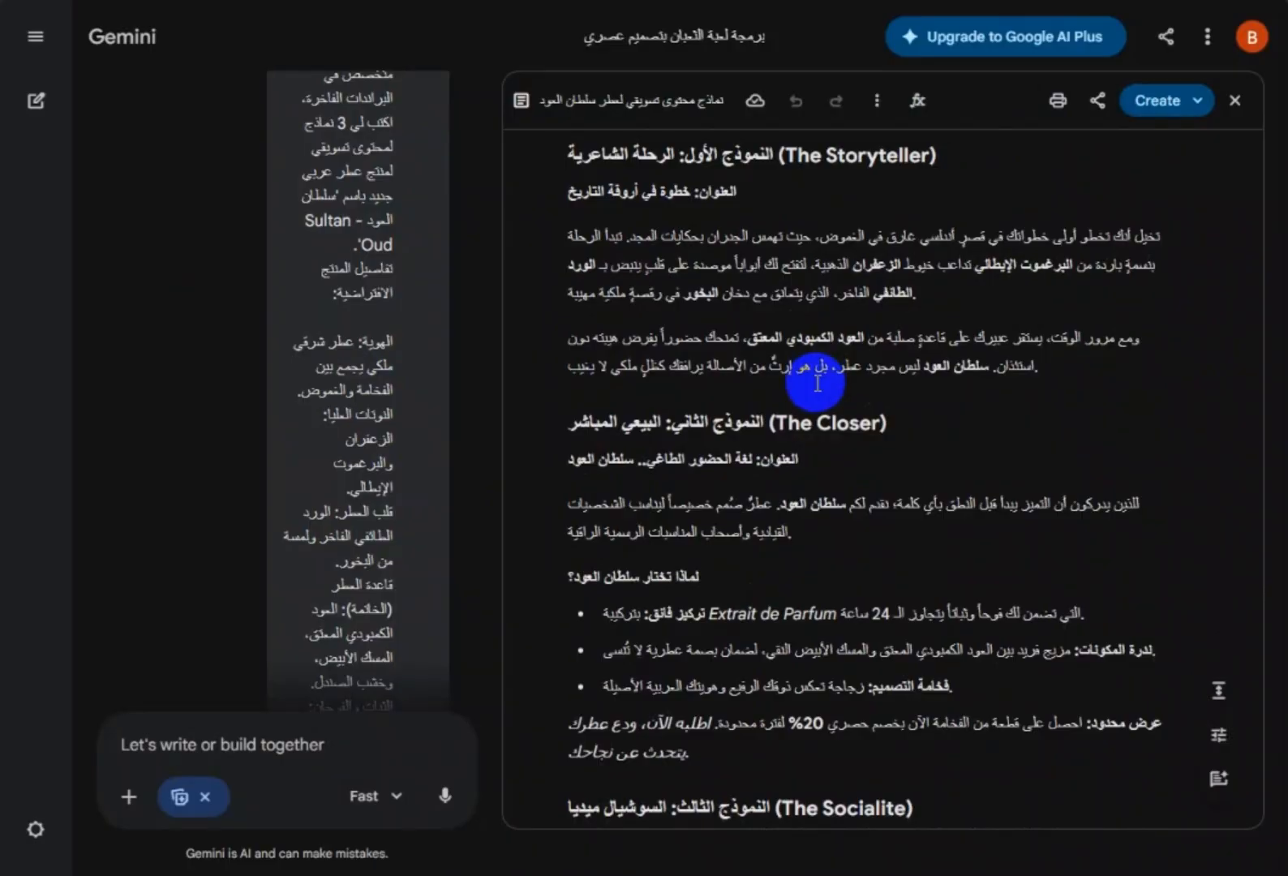
left_click(1218, 735)
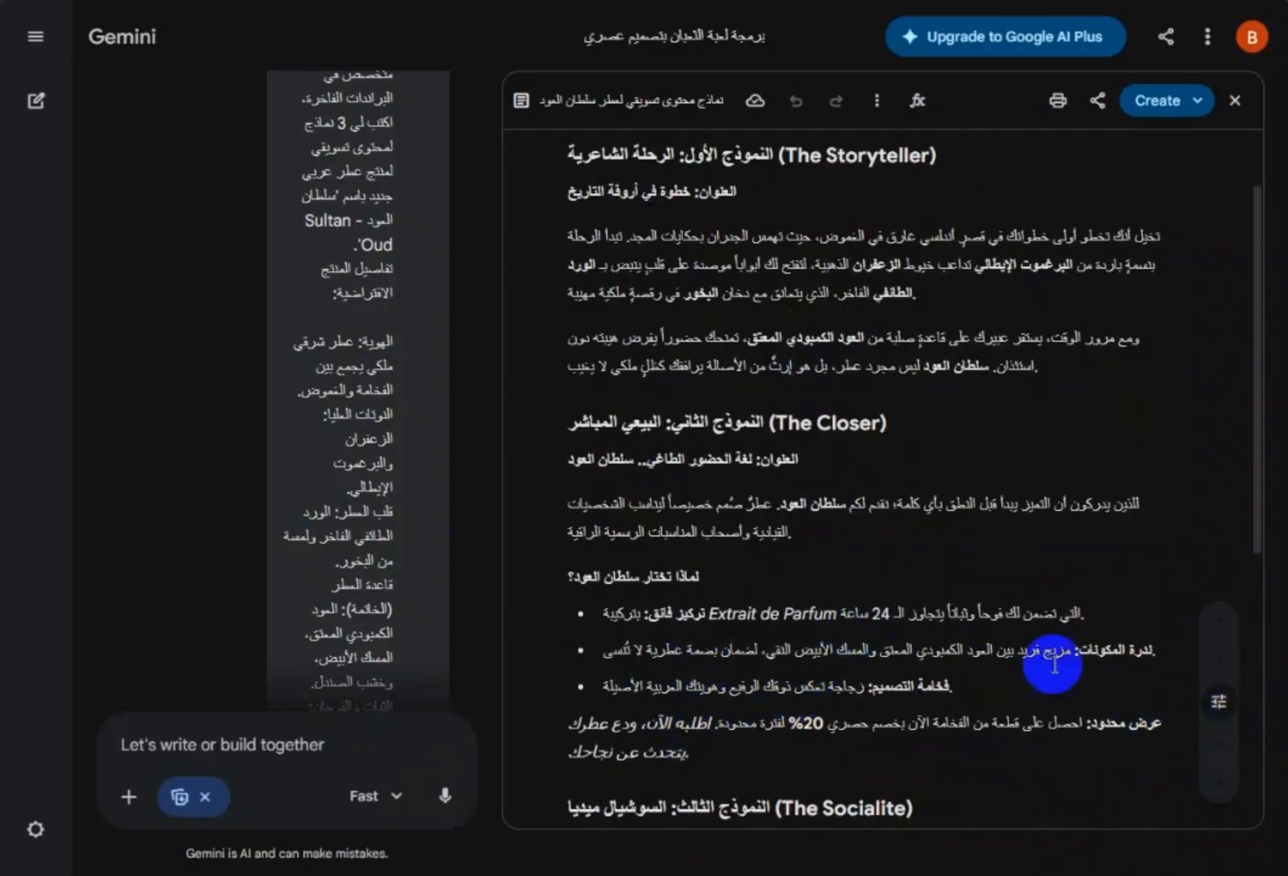
left_click(1218, 702)
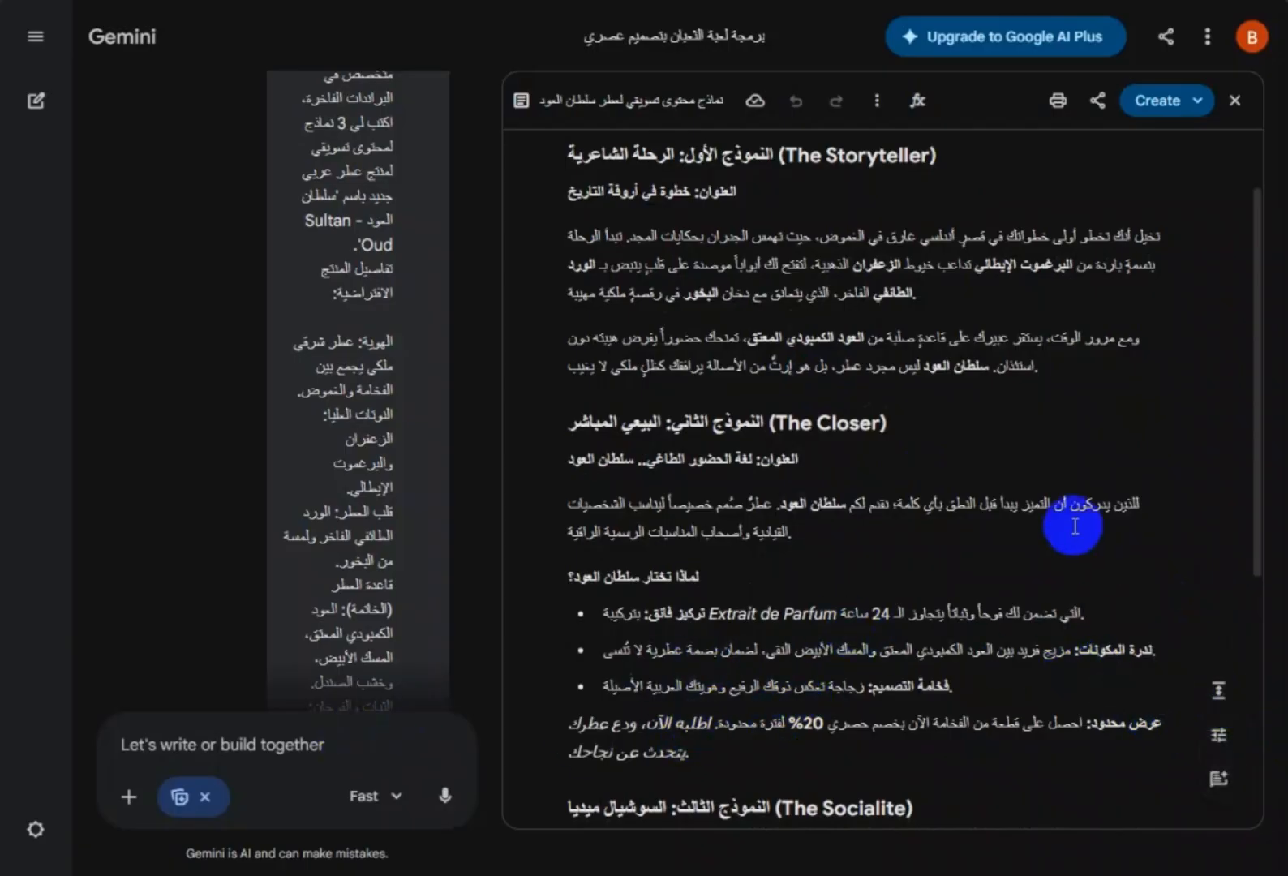
scroll(1074, 531, "up", 2)
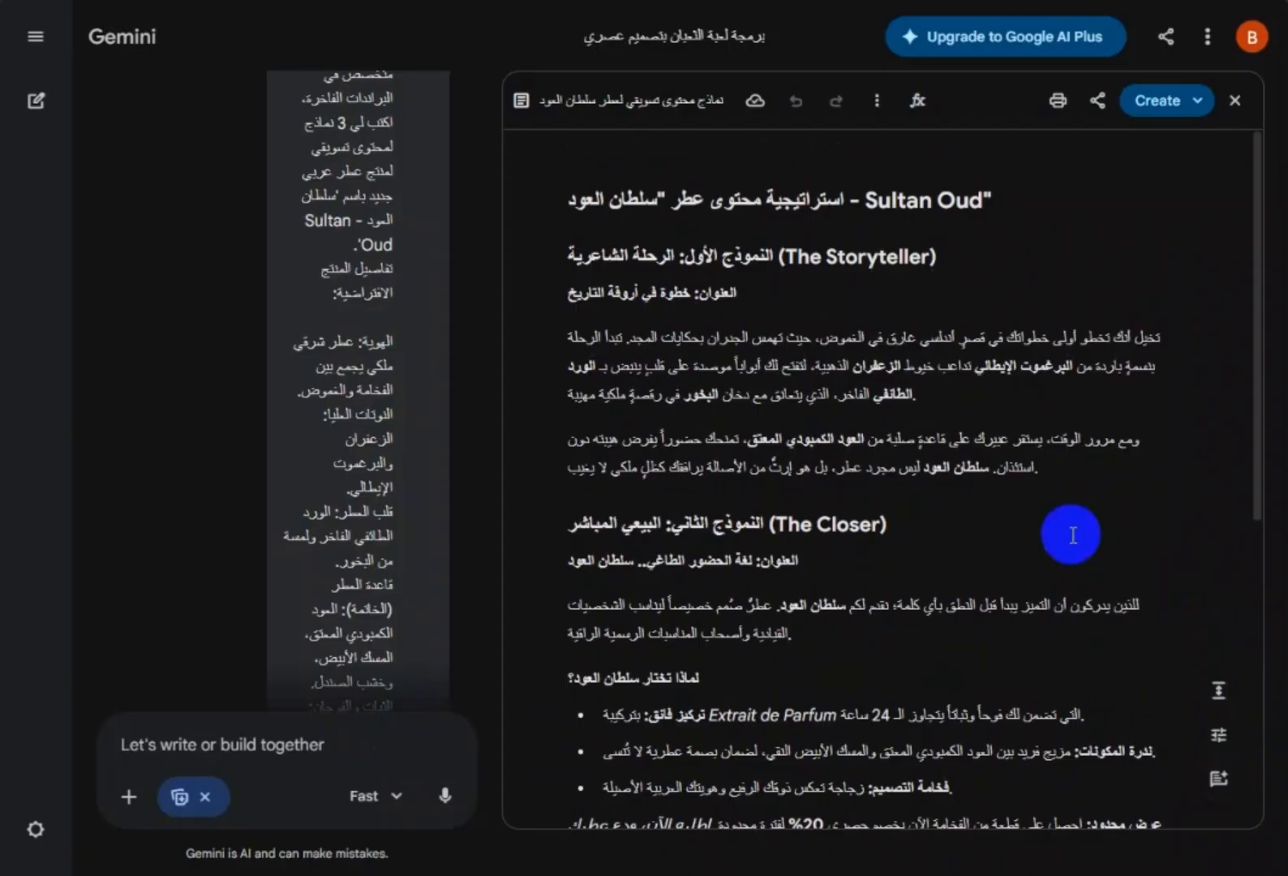
scroll(1072, 535, "down", 5)
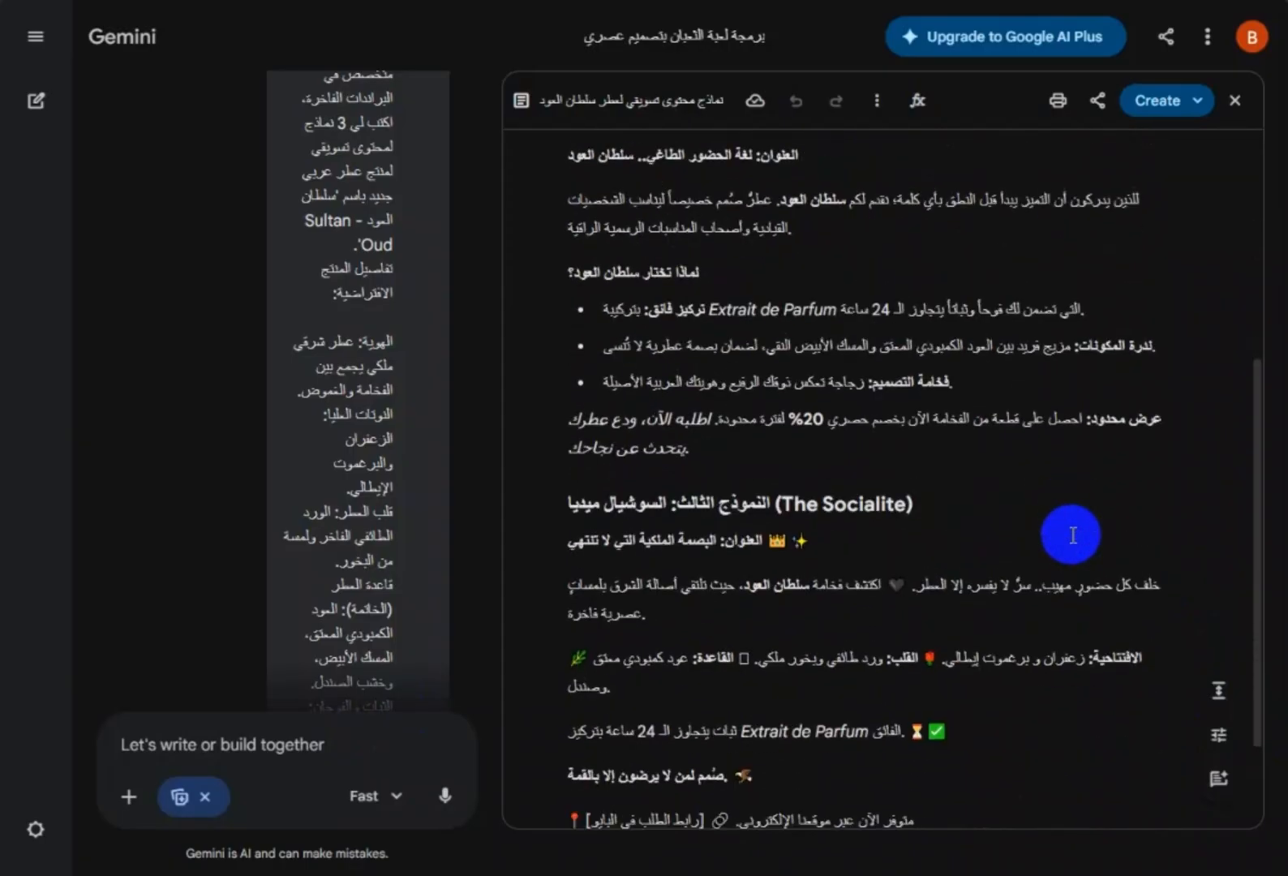
scroll(1072, 535, "down", 2)
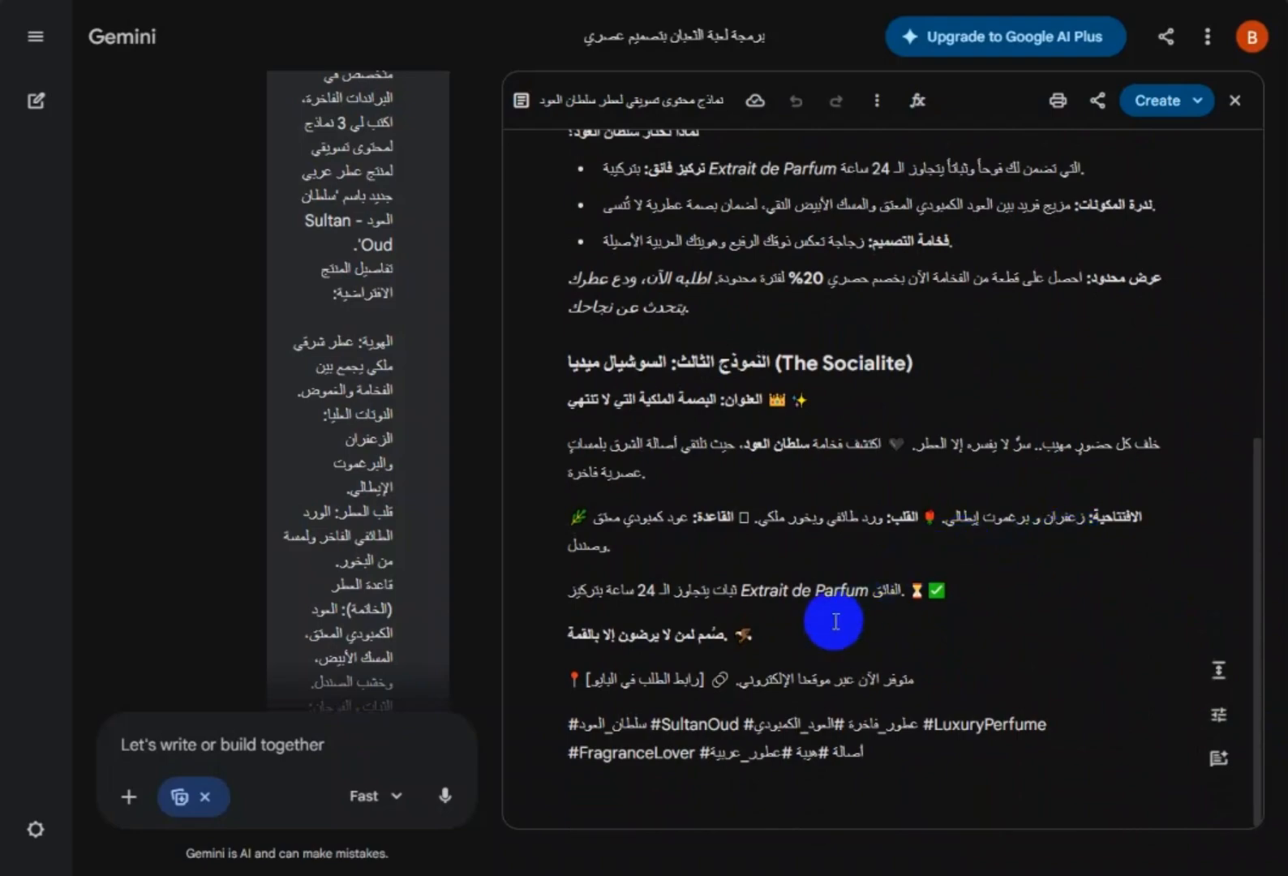
scroll(817, 666, "up", 7)
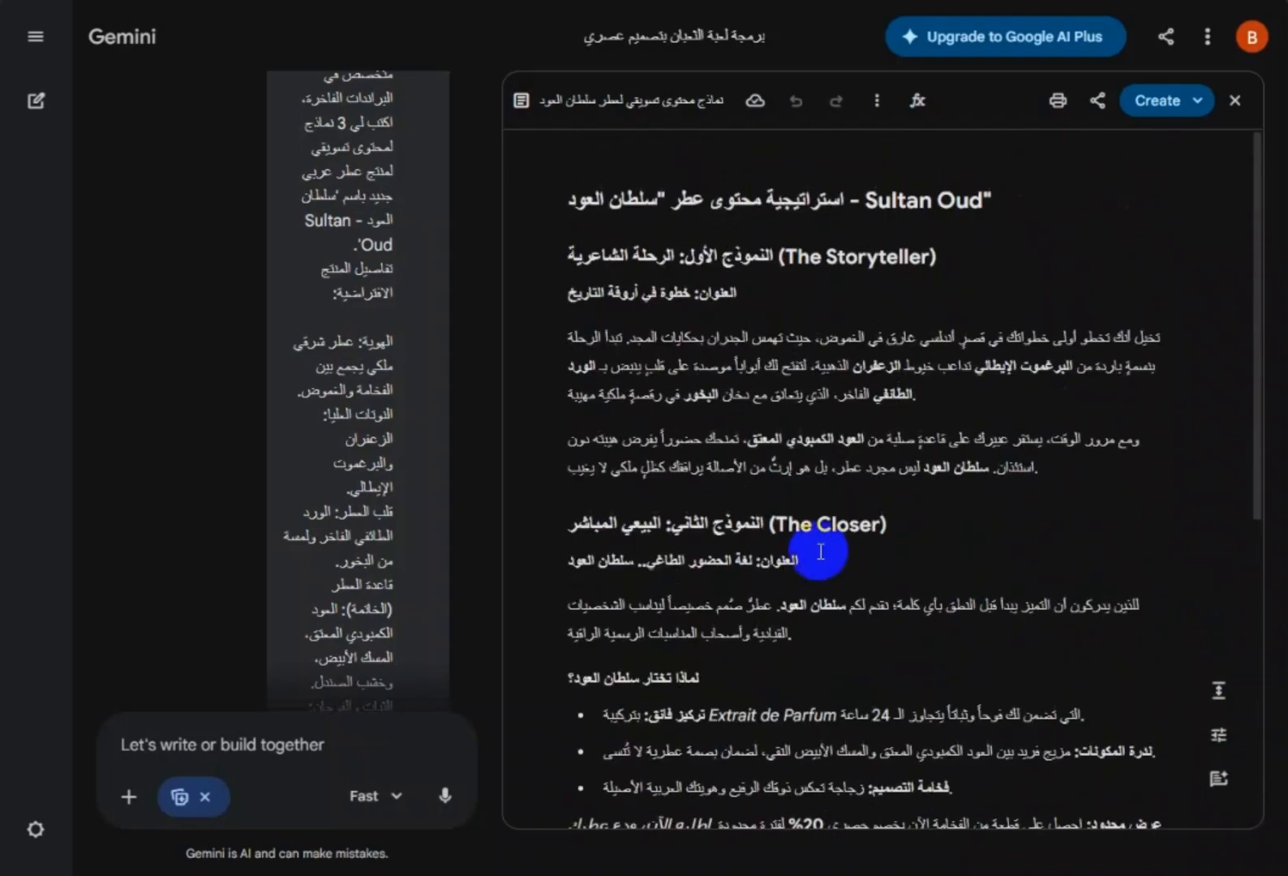
left_click(1218, 733)
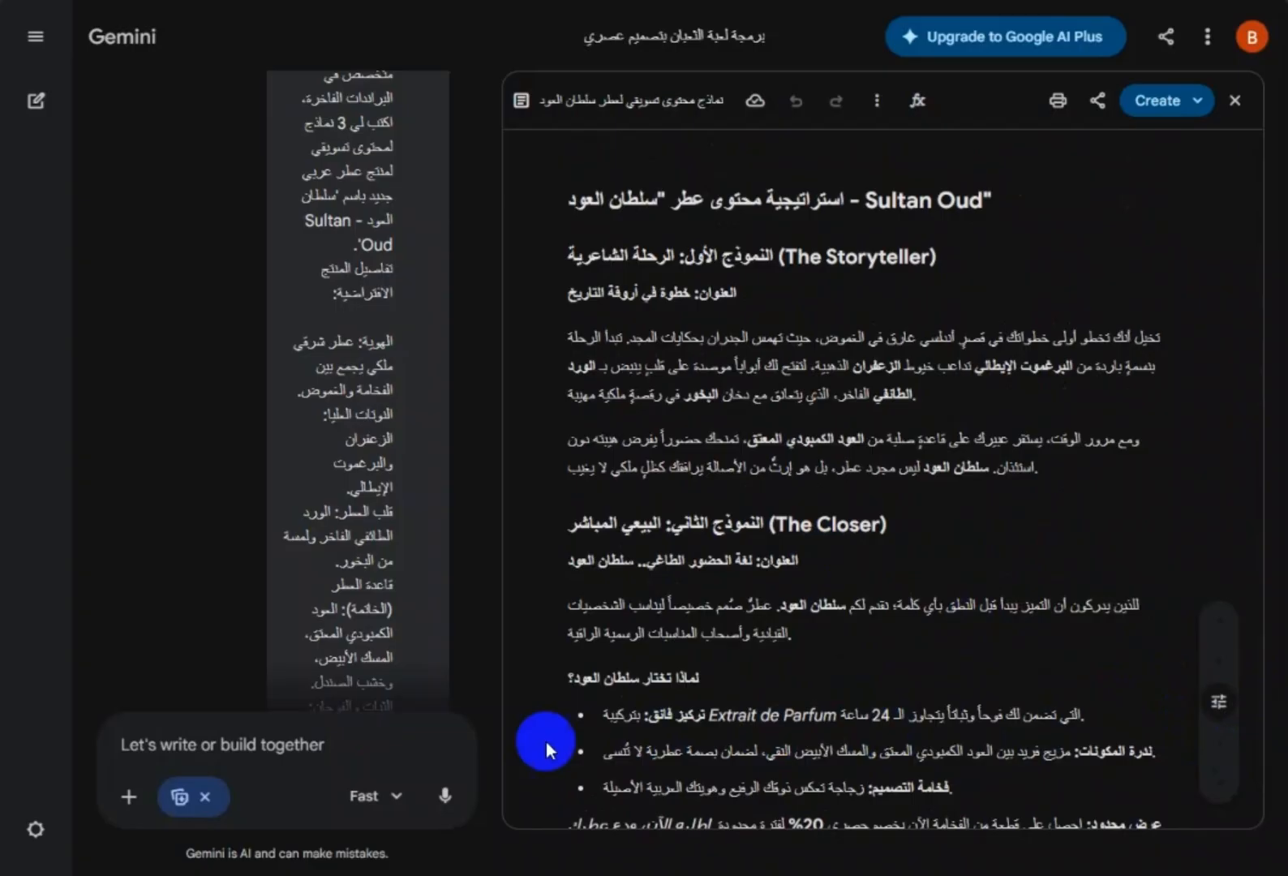
- Request an Egyptian colloquial version of the perfume content by sending "خليها لهجة مصرية عامية"
left_click(389, 743)
type("خليها")
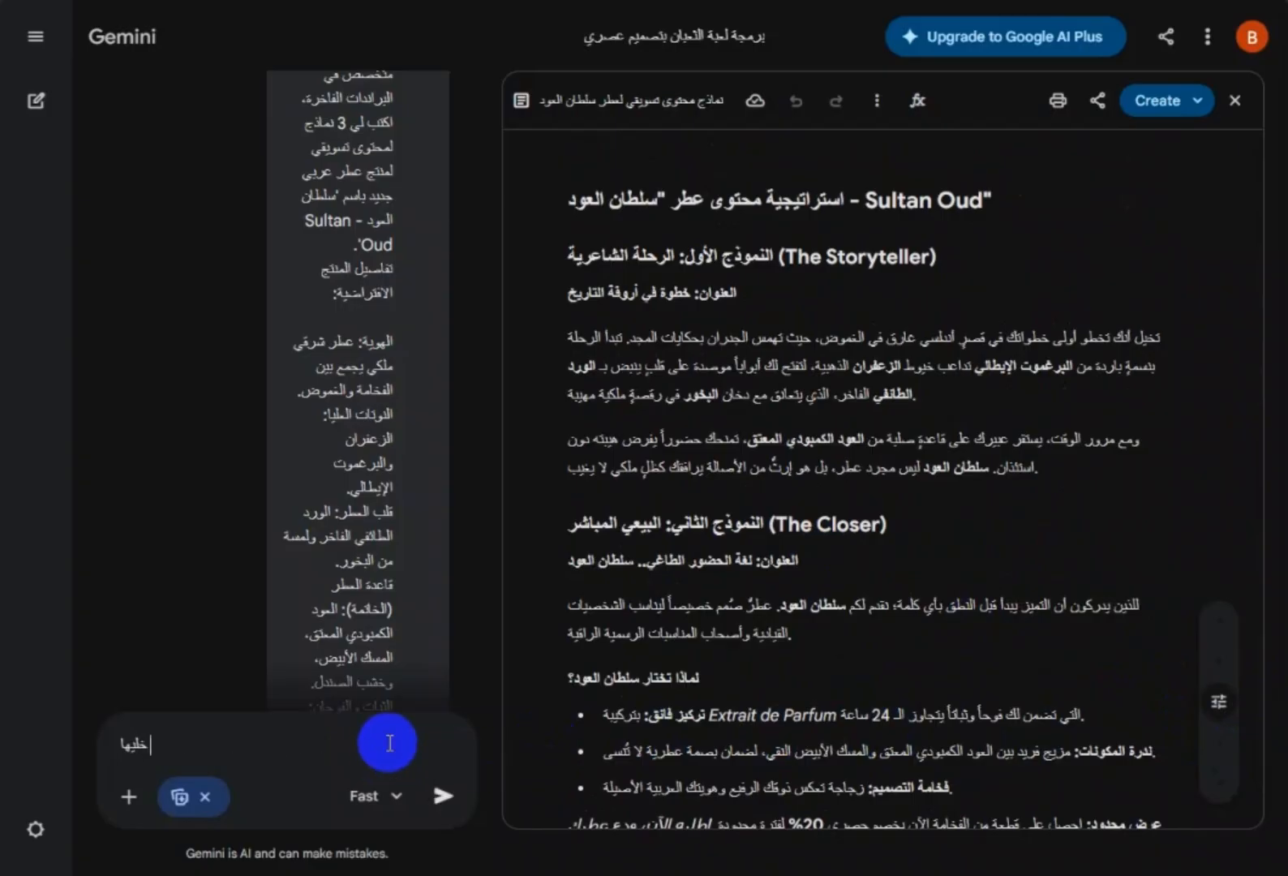
type(" لهجة مصرية علمية")
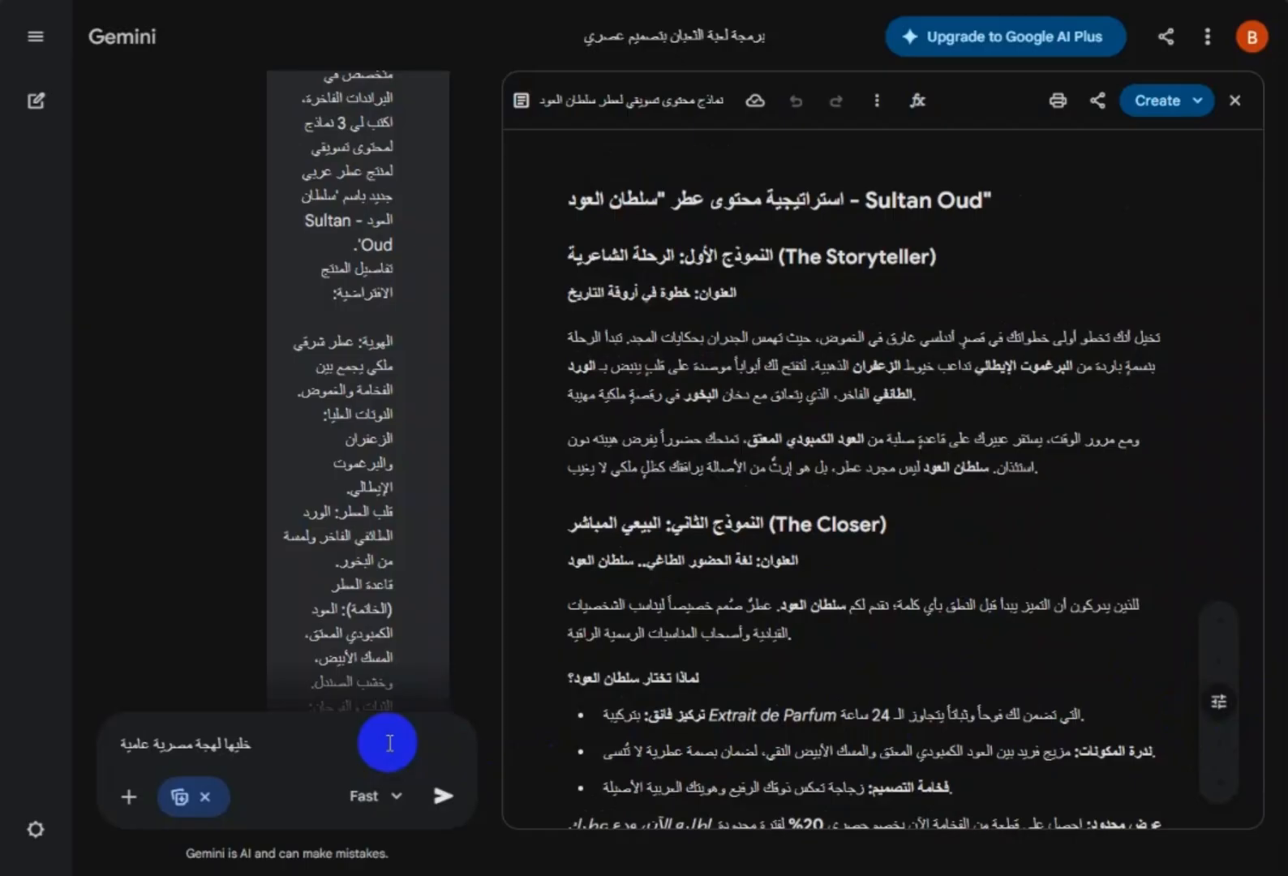
key("Return")
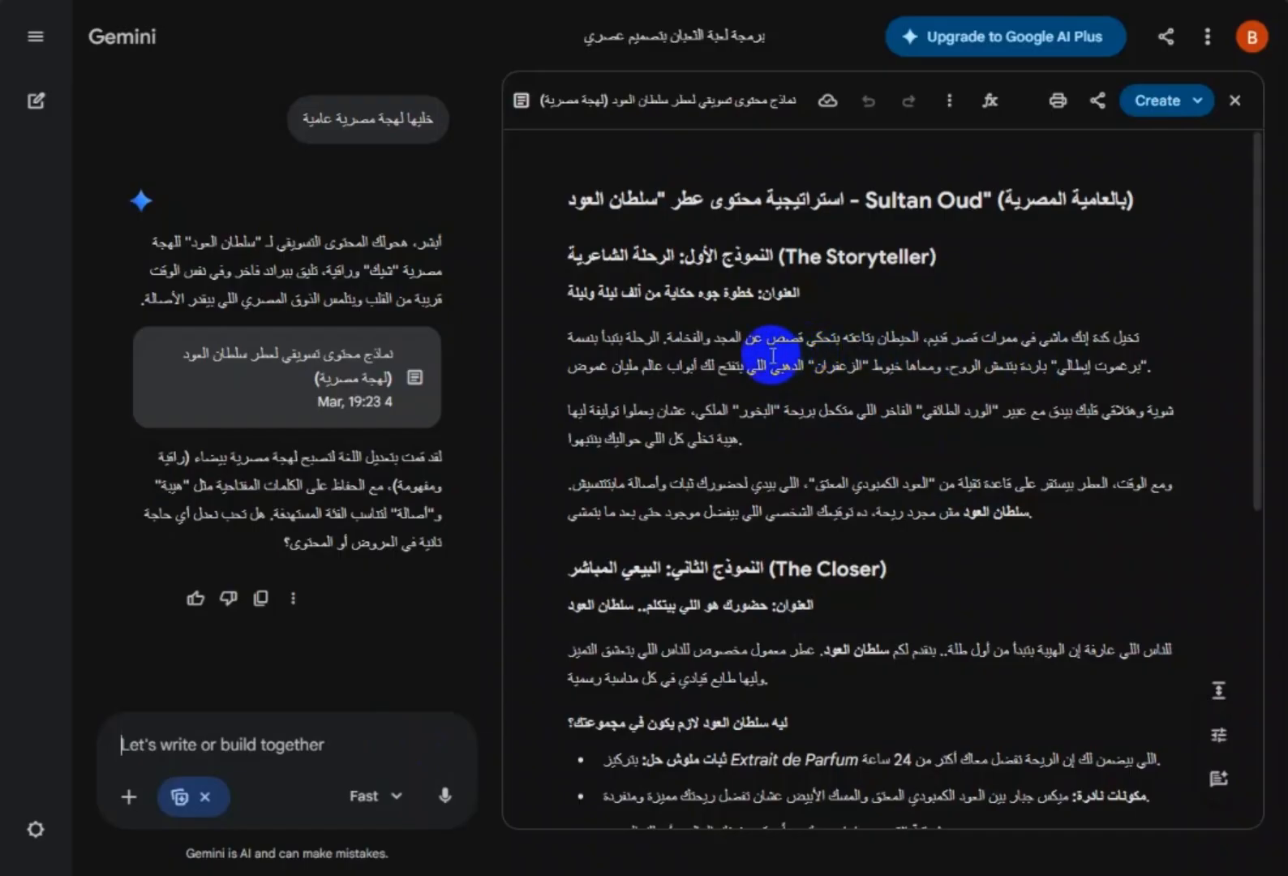
- Read through the Egyptian-dialect perfume samples and look at the length adjustment and the share and export options
scroll(892, 381, "down", 2)
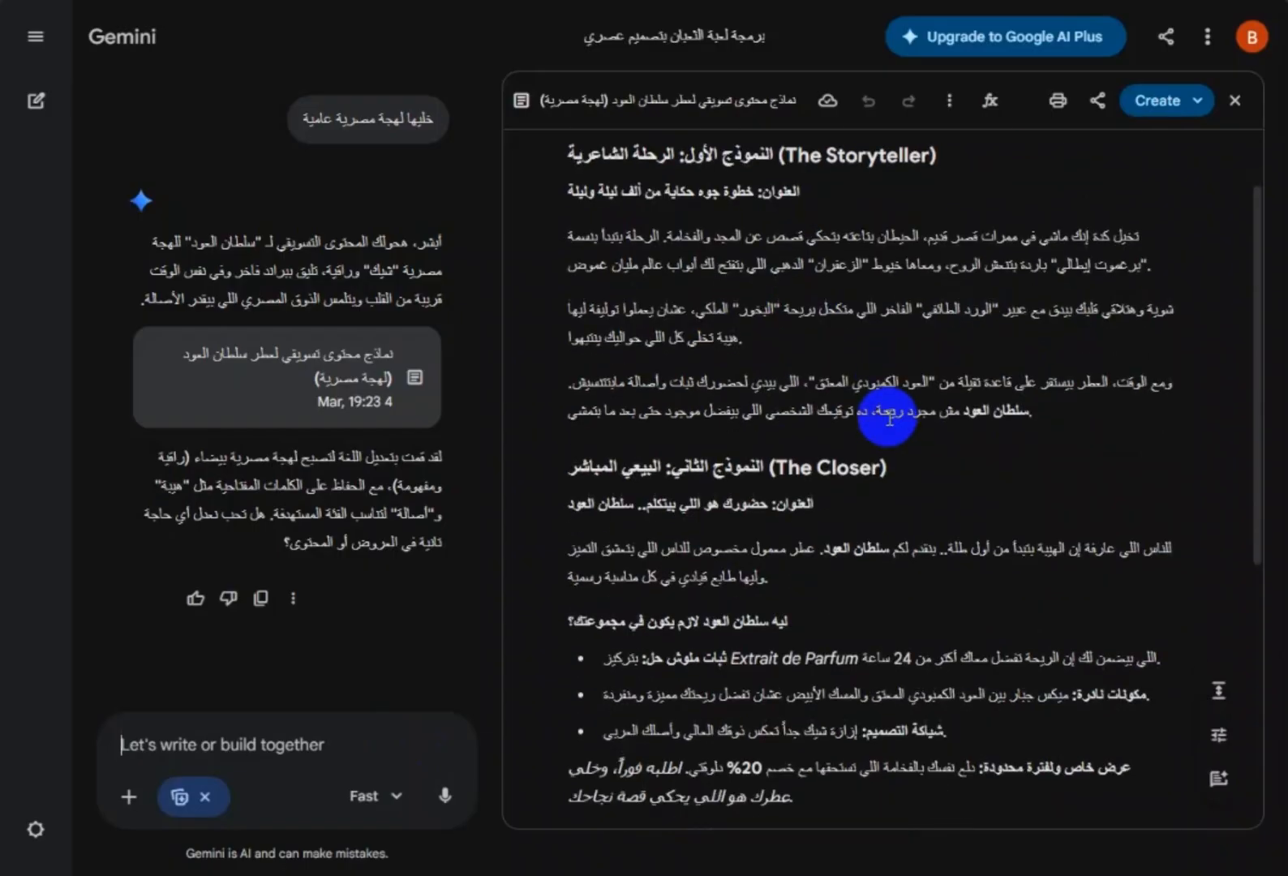
scroll(949, 412, "down", 3)
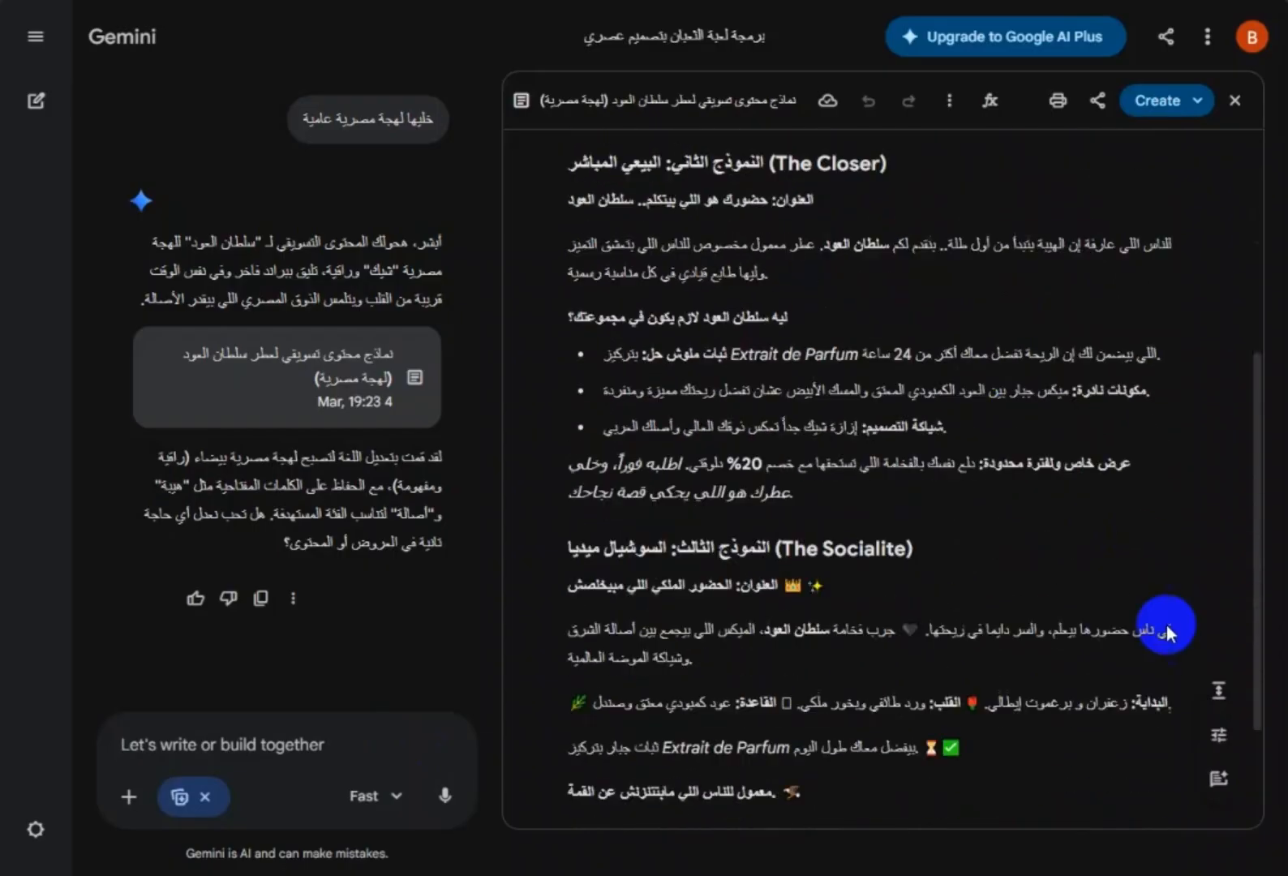
left_click(1219, 690)
scroll(811, 422, "down", 2)
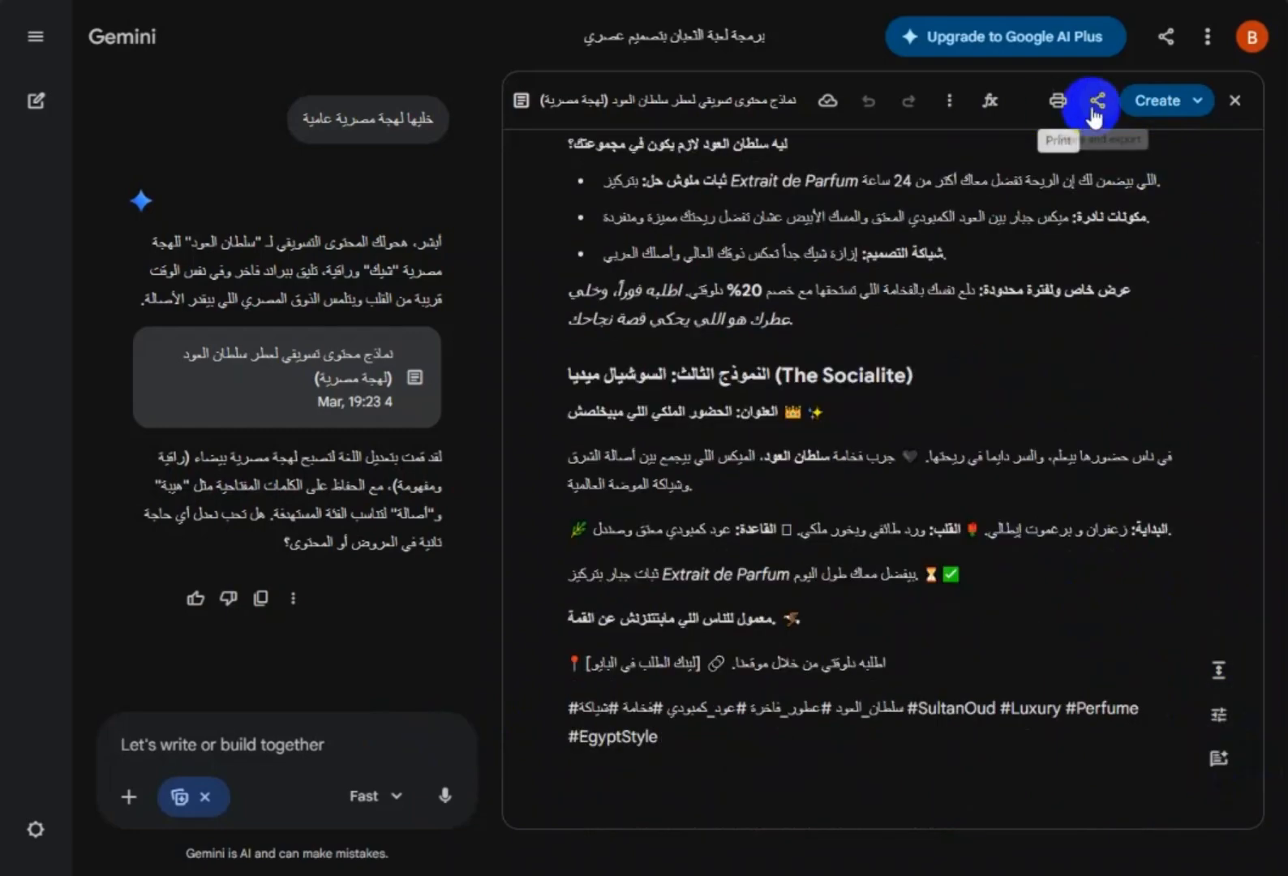
left_click(1097, 101)
left_click(1103, 275)
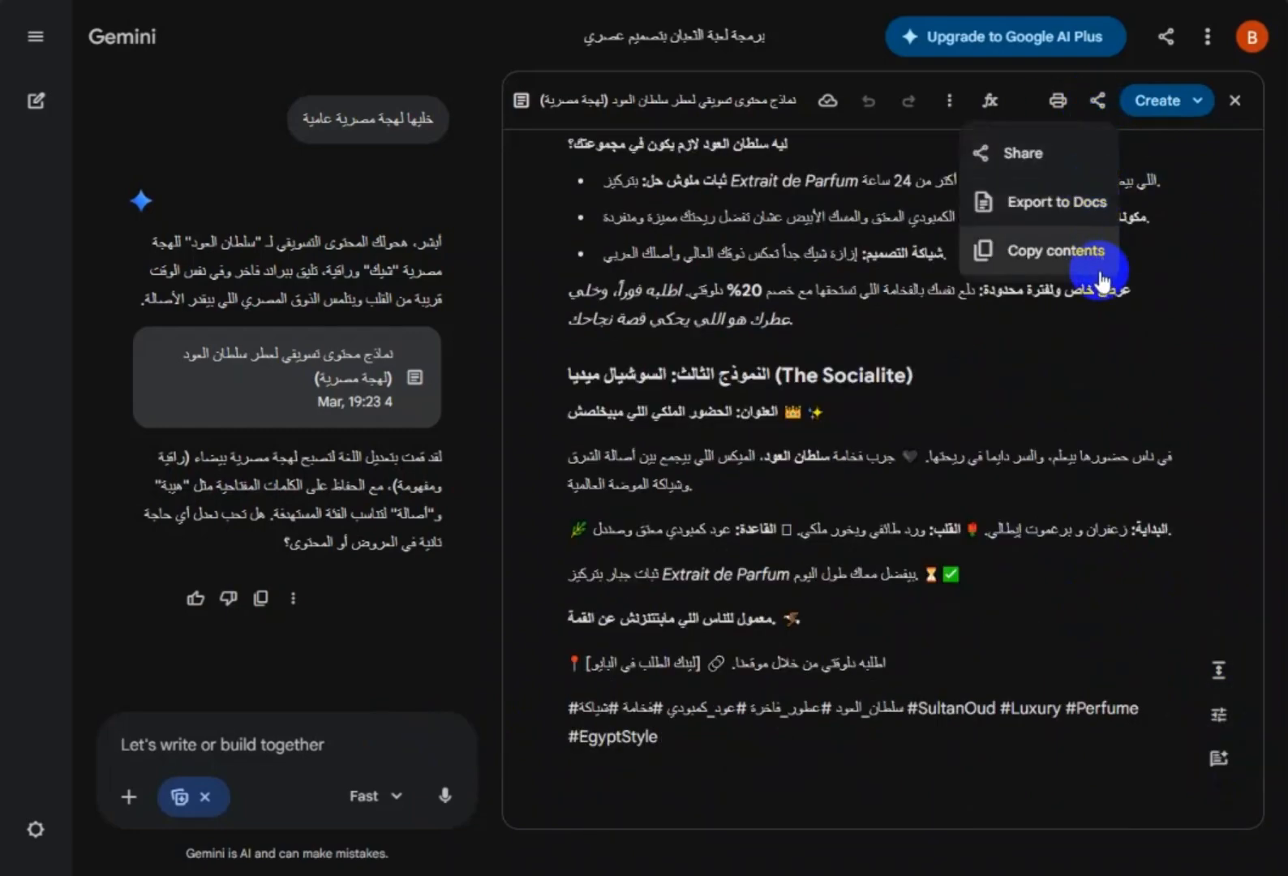
- Create a web page from the Egyptian-dialect perfume document
left_click(1198, 100)
left_click(1199, 101)
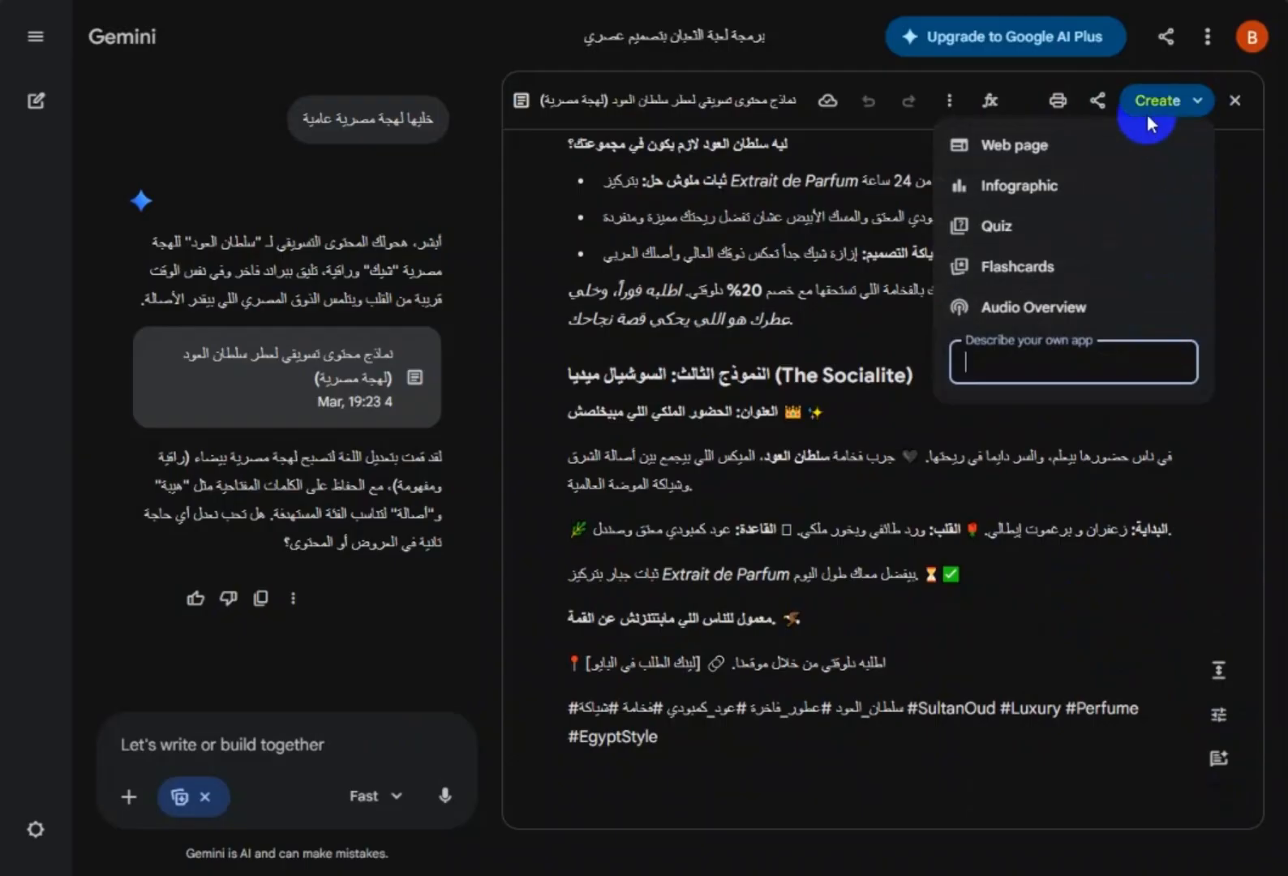
left_click(1135, 144)
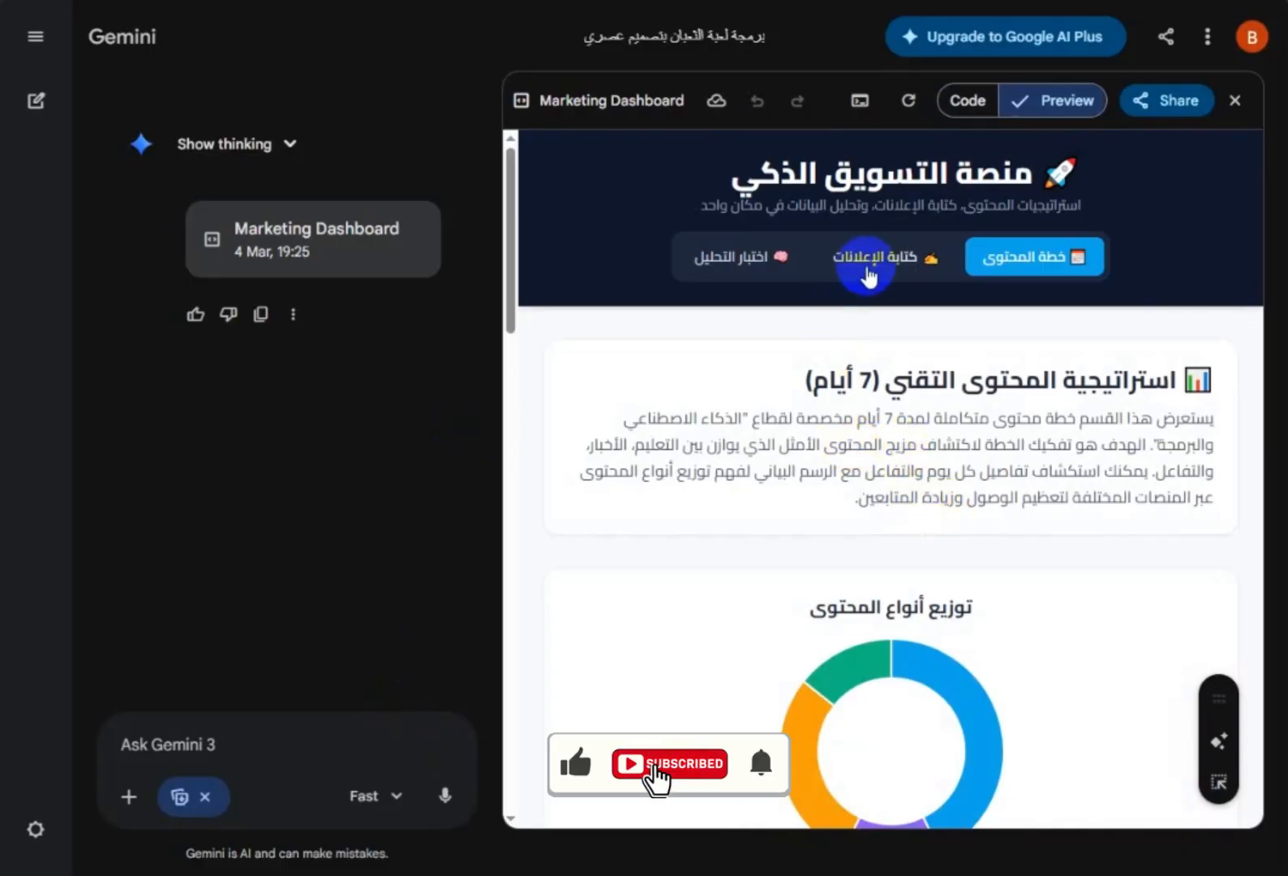
- Examine the "كتابة الإعلانات" section of the generated dashboard, viewing the poetic, direct-sale and social media ad samples
left_click(868, 258)
scroll(817, 419, "down", 2)
scroll(817, 420, "down", 4)
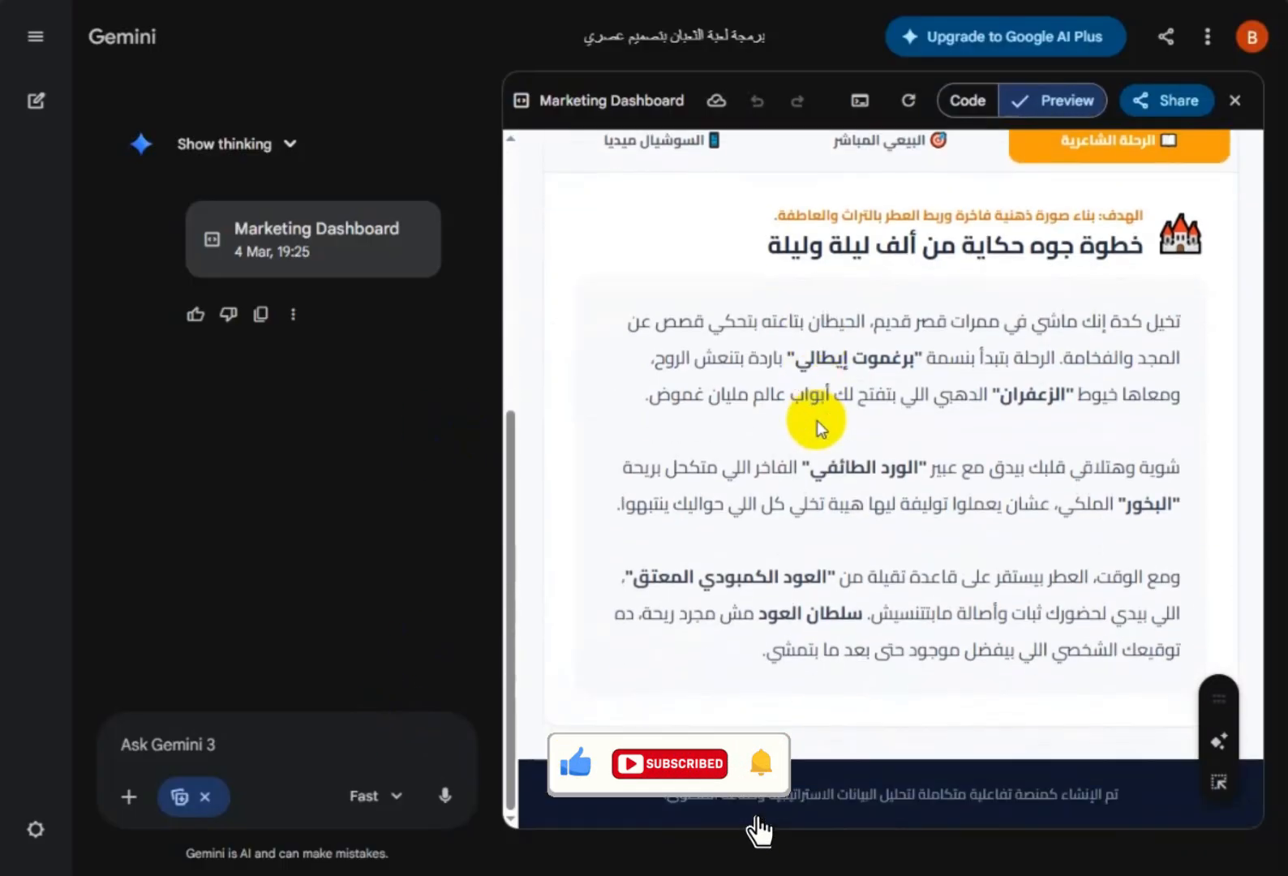
scroll(843, 390, "up", 2)
left_click(876, 332)
scroll(737, 390, "down", 3)
scroll(740, 419, "up", 5)
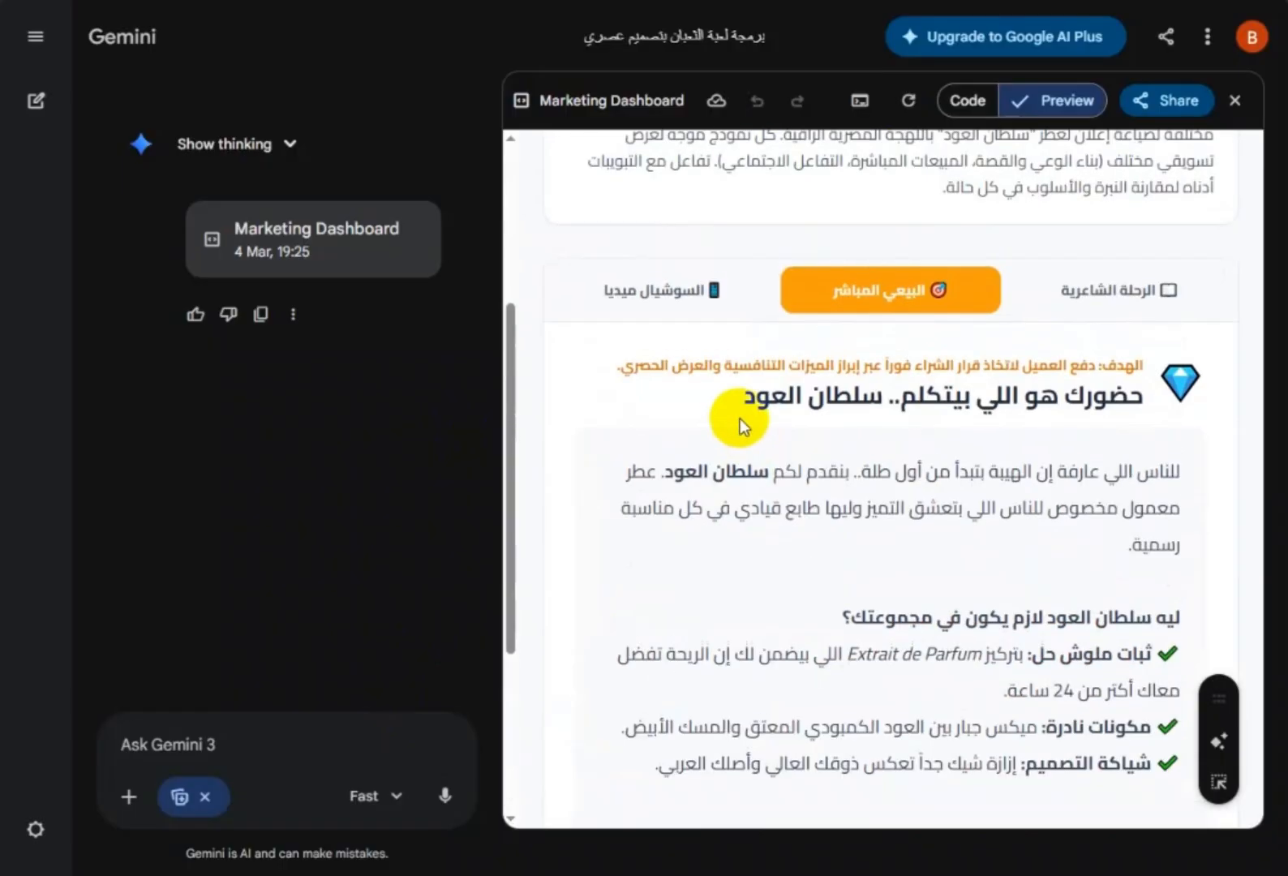
left_click(718, 483)
scroll(738, 460, "down", 5)
scroll(739, 460, "up", 5)
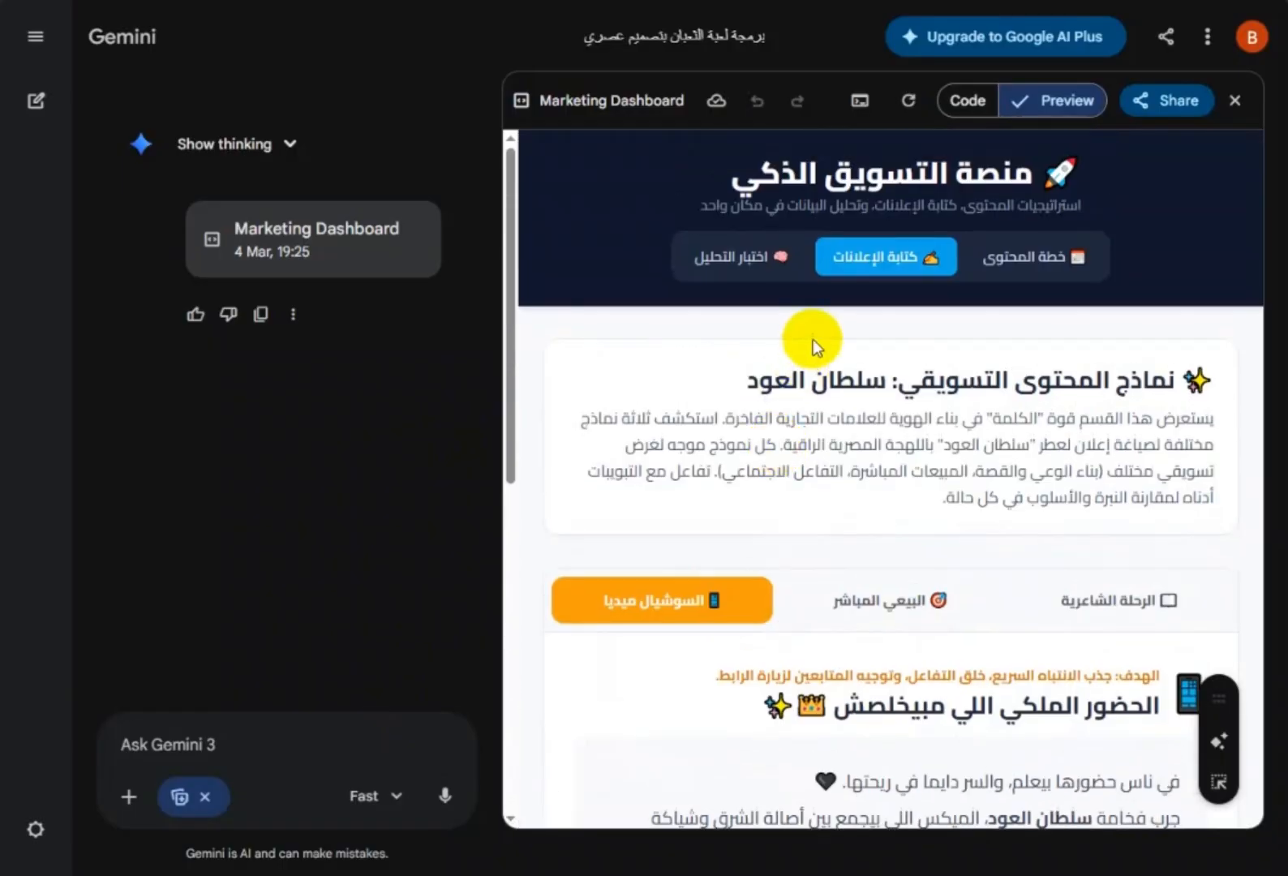
- In the dashboard's "اختبار التحليل" section, answer the CTR question with "معدل النقر على الإعلان مقارنة بعدد مرات ظهوره" and advance
left_click(679, 258)
scroll(892, 415, "down", 4)
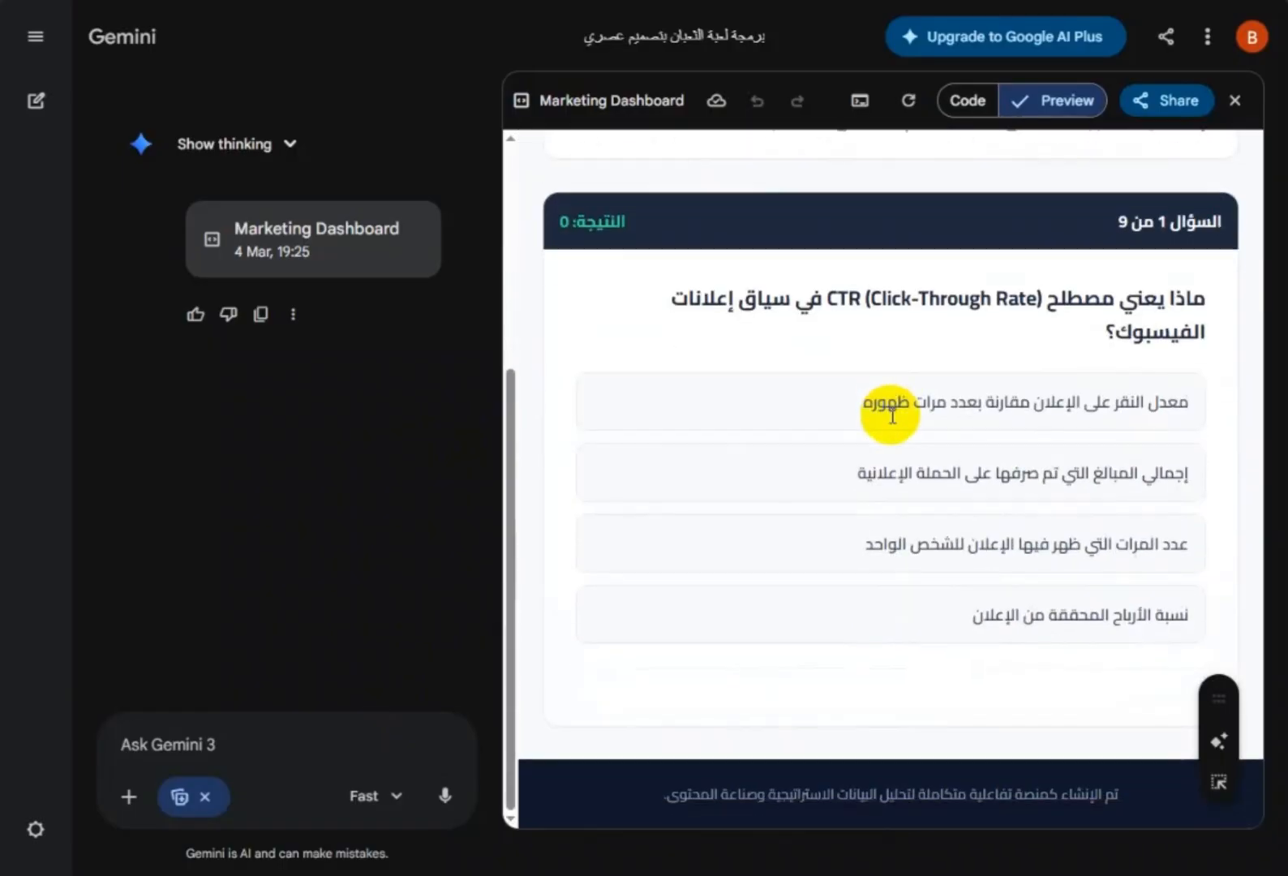
left_click(1014, 403)
scroll(813, 538, "down", 2)
left_click(683, 670)
- Return to the dashboard's "خطة المحتوى" section and look through its seven-day content plan
scroll(1054, 487, "up", 5)
left_click(1030, 256)
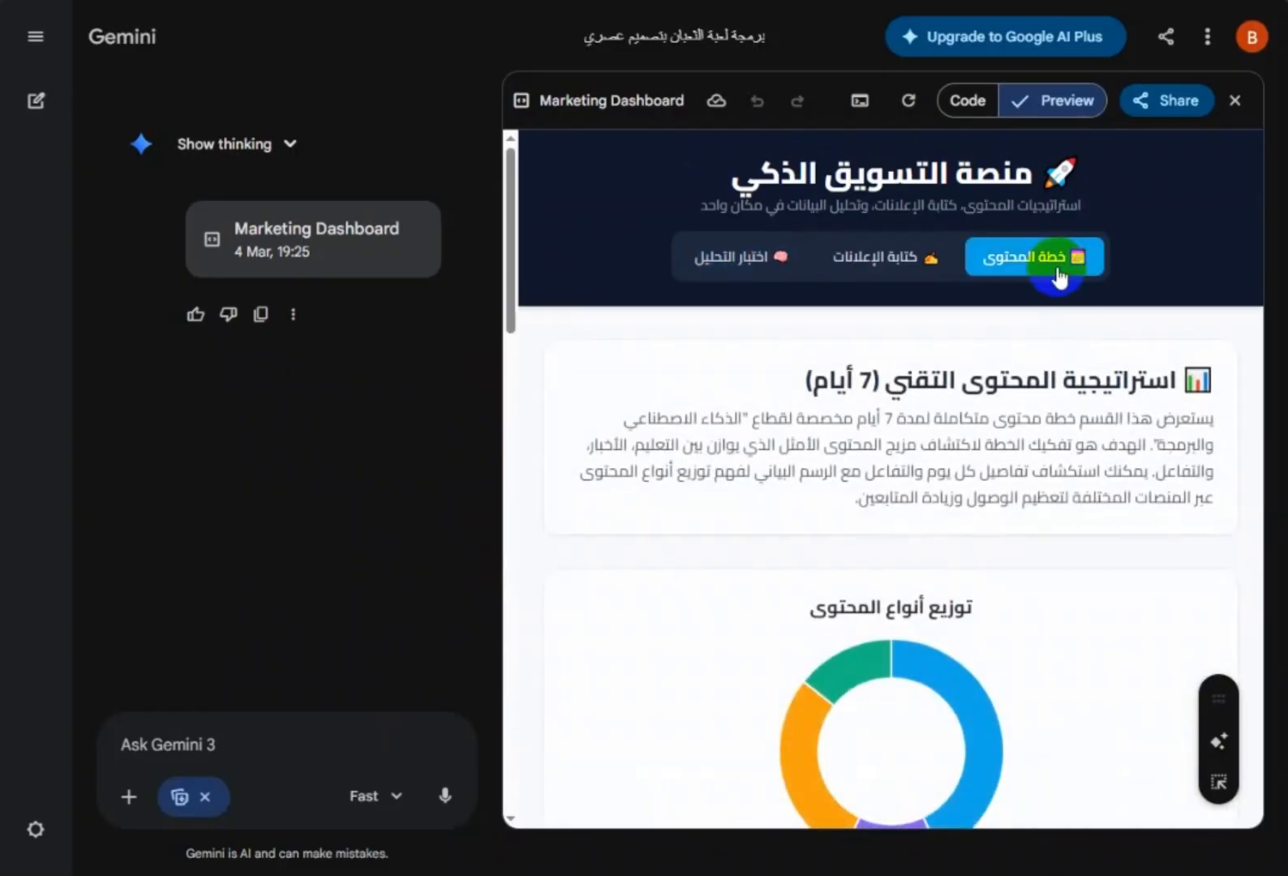
scroll(971, 394, "down", 10)
scroll(950, 465, "down", 8)
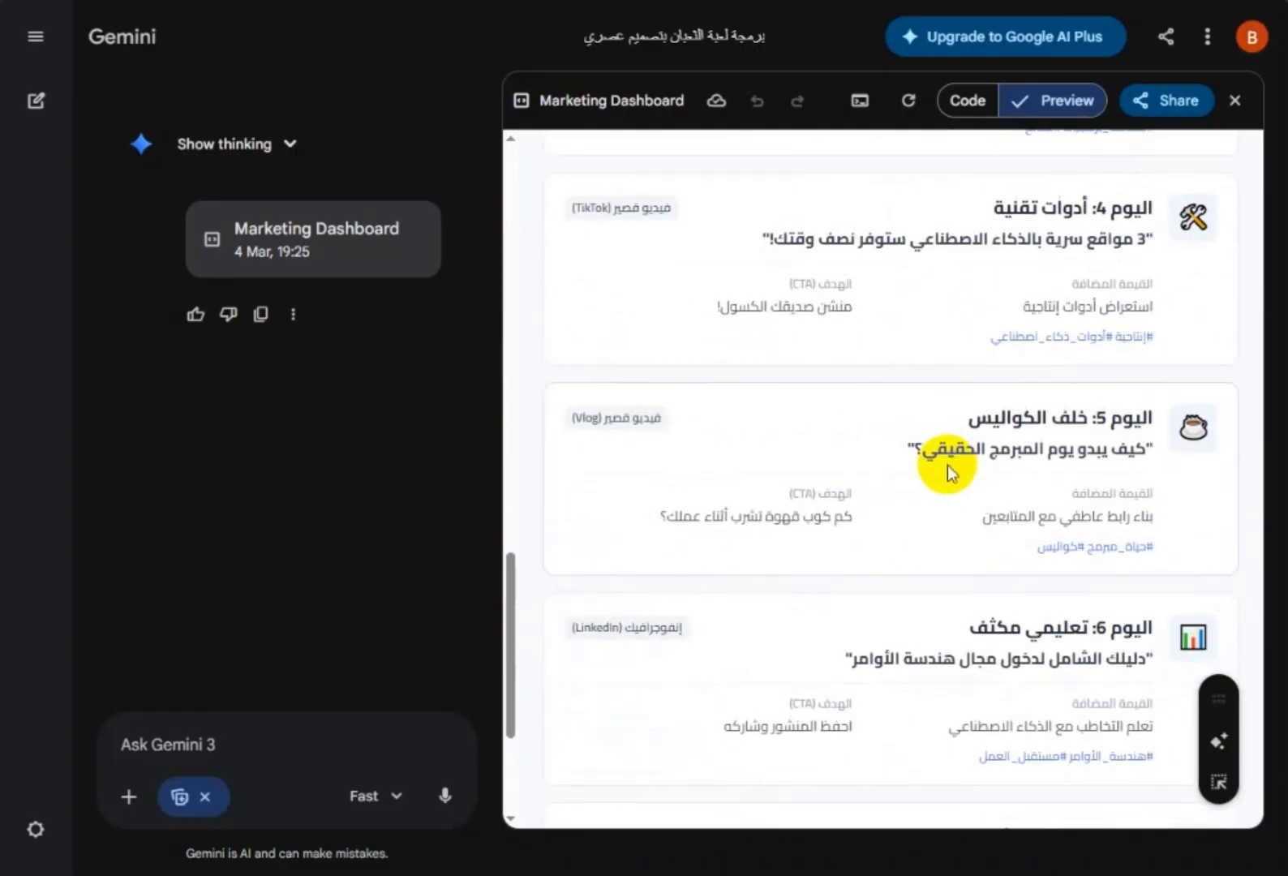
scroll(946, 457, "up", 12)
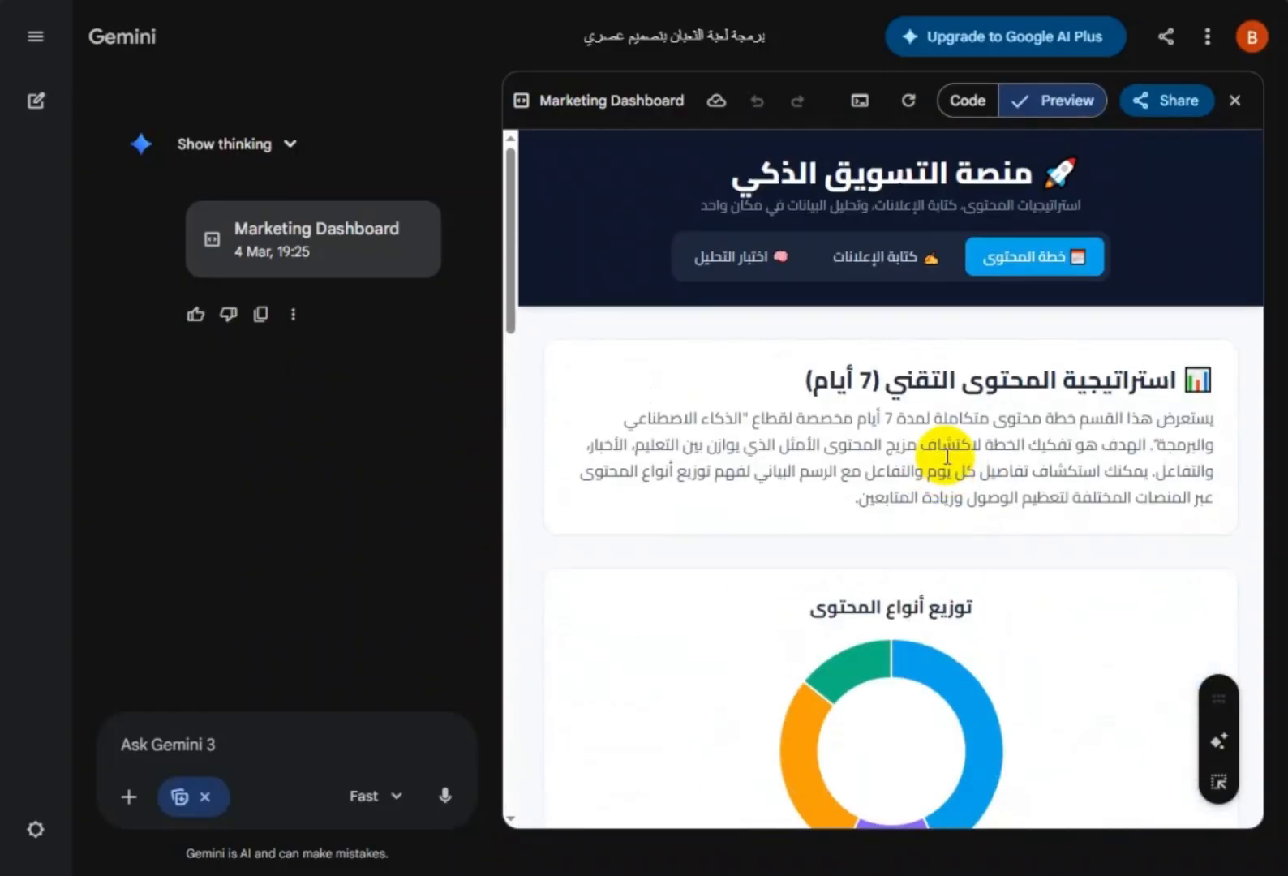